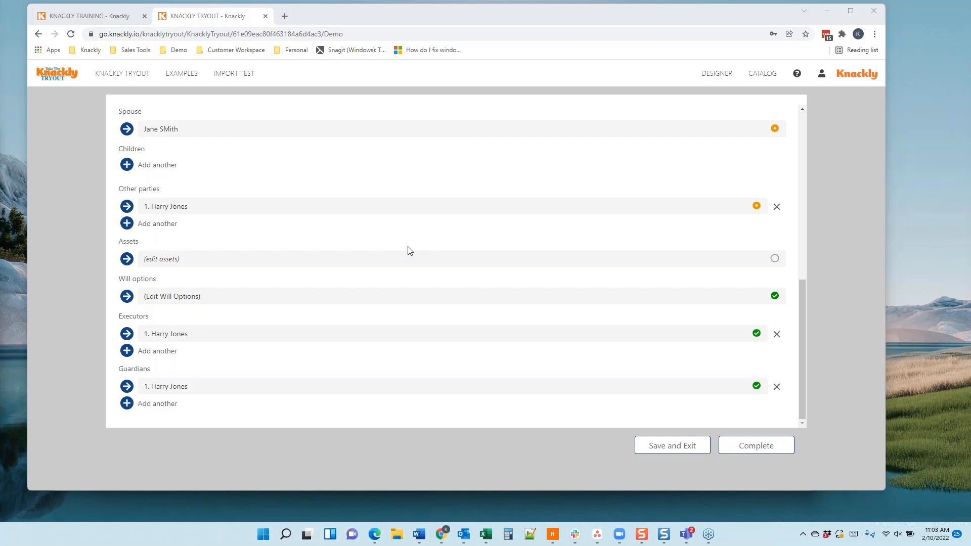
Review the client, other parties, executors and guardians sections of the Demo intake interview
scroll(364, 246, "up", 4)
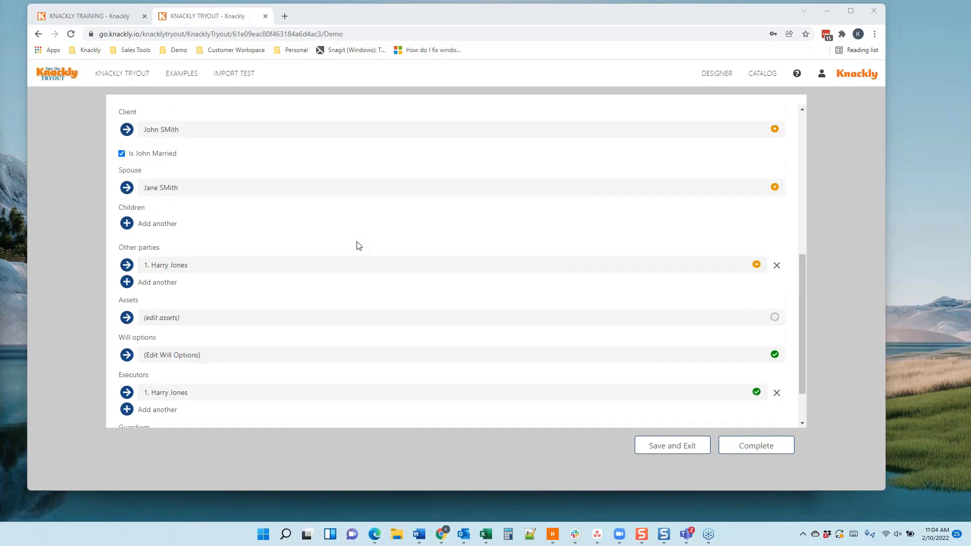
scroll(356, 245, "up", 1)
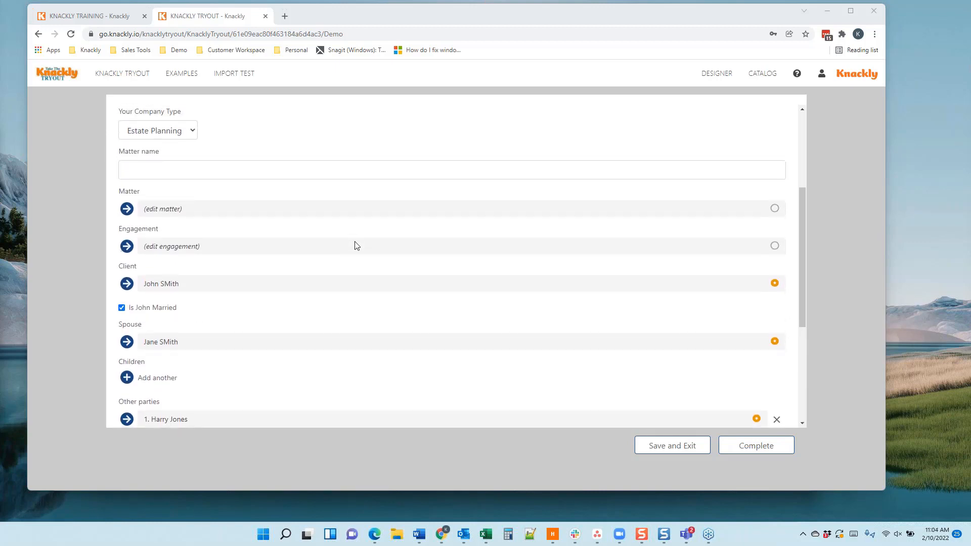
scroll(354, 246, "down", 3)
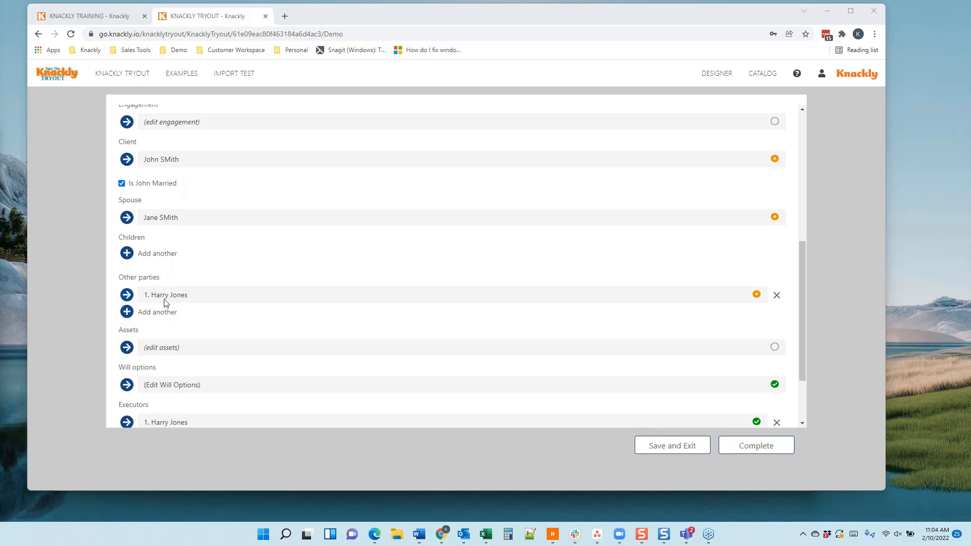
scroll(273, 294, "down", 3)
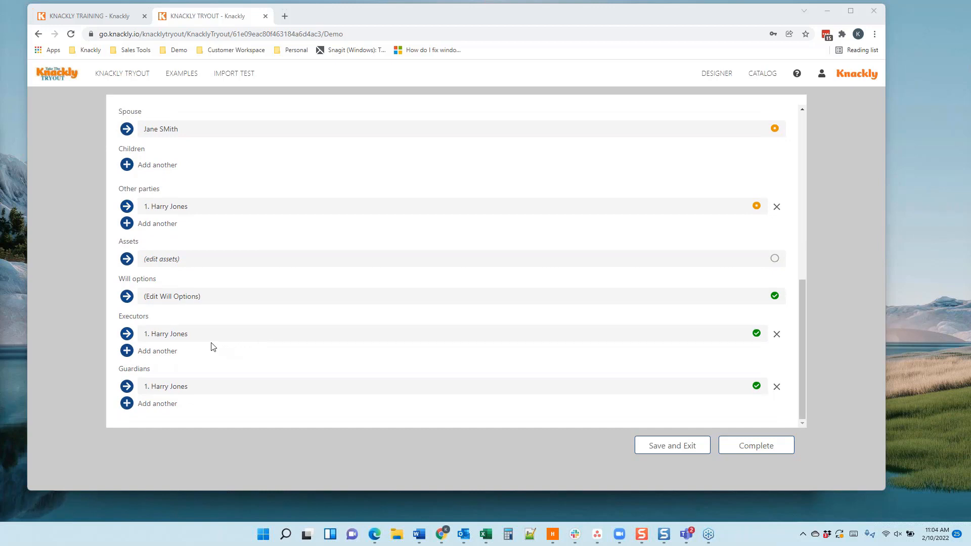
scroll(214, 336, "up", 3)
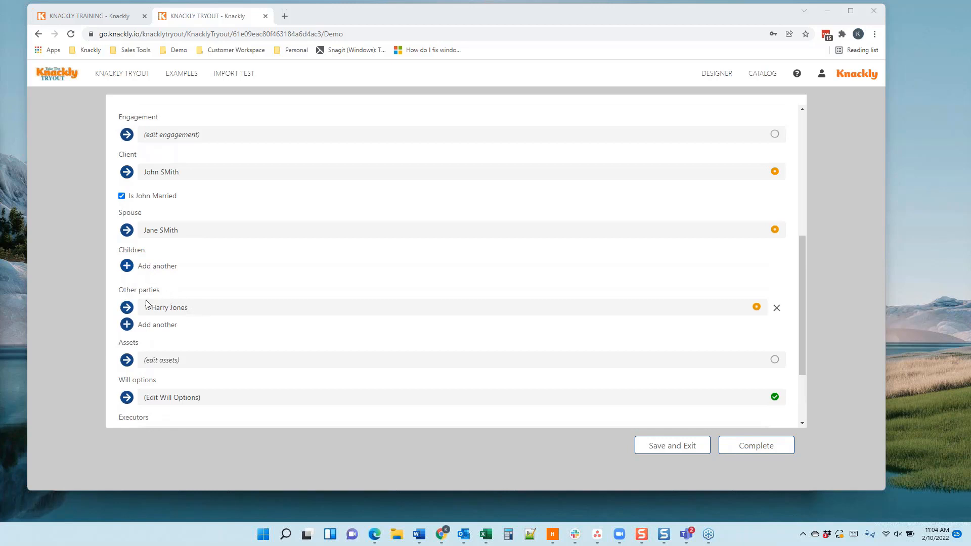
scroll(240, 362, "down", 3)
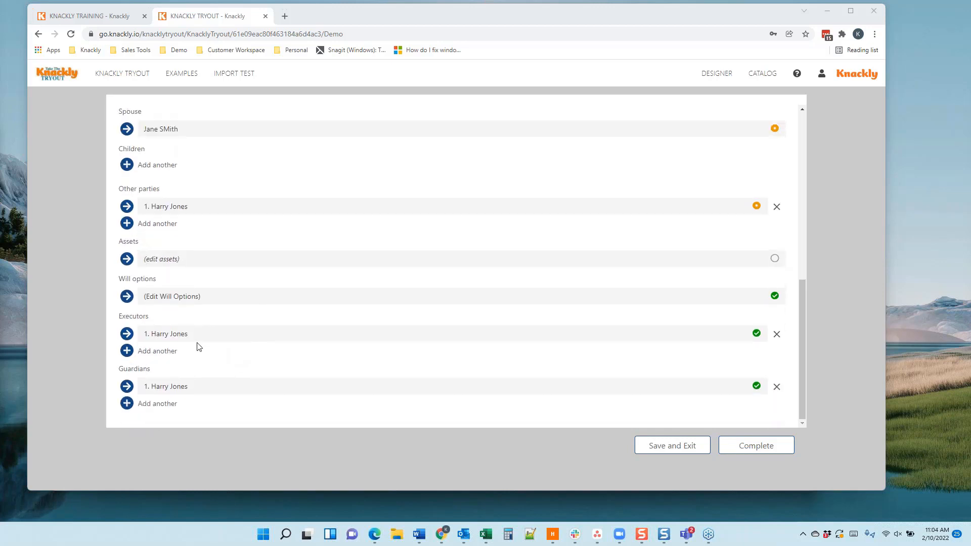
Open the first executor entry and examine the people offered as choices for Fiduciary 1
left_click(174, 334)
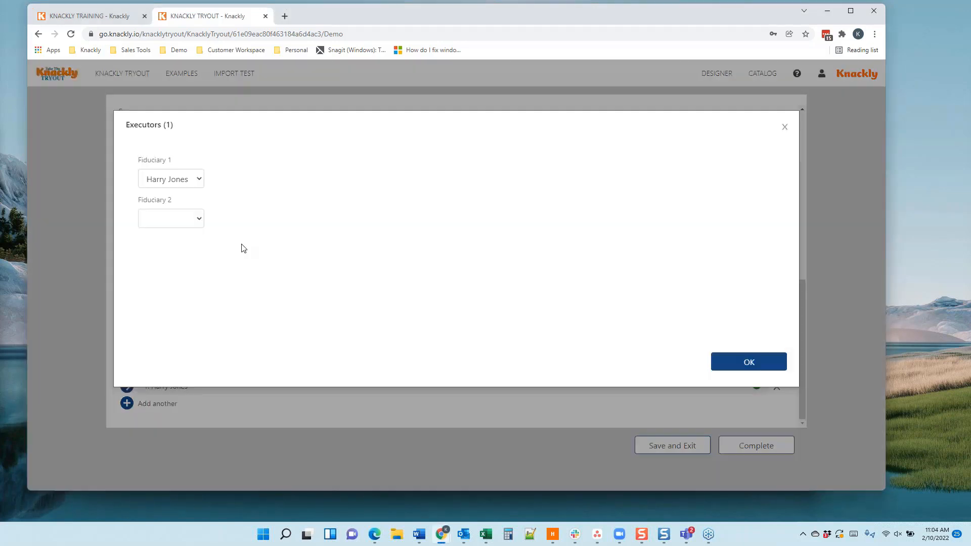
left_click(200, 181)
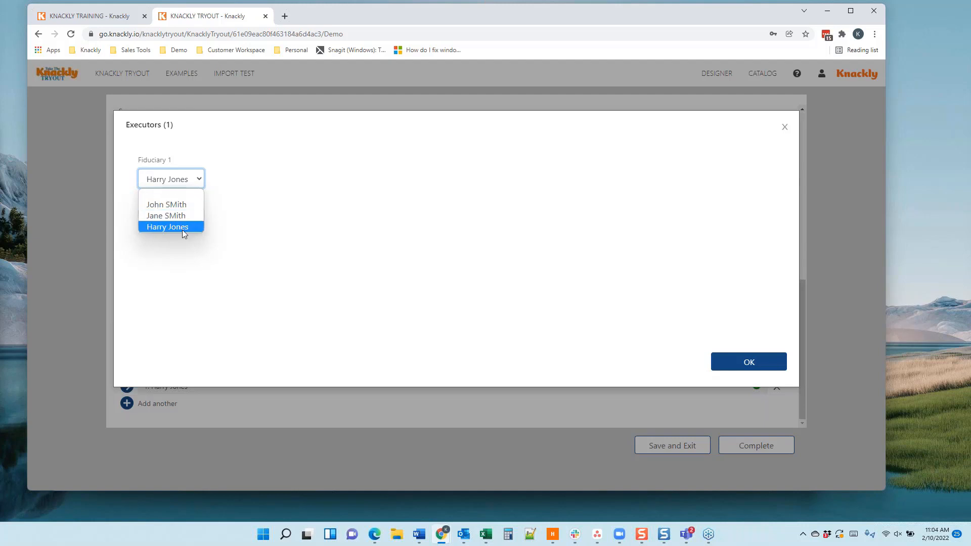
left_click(267, 228)
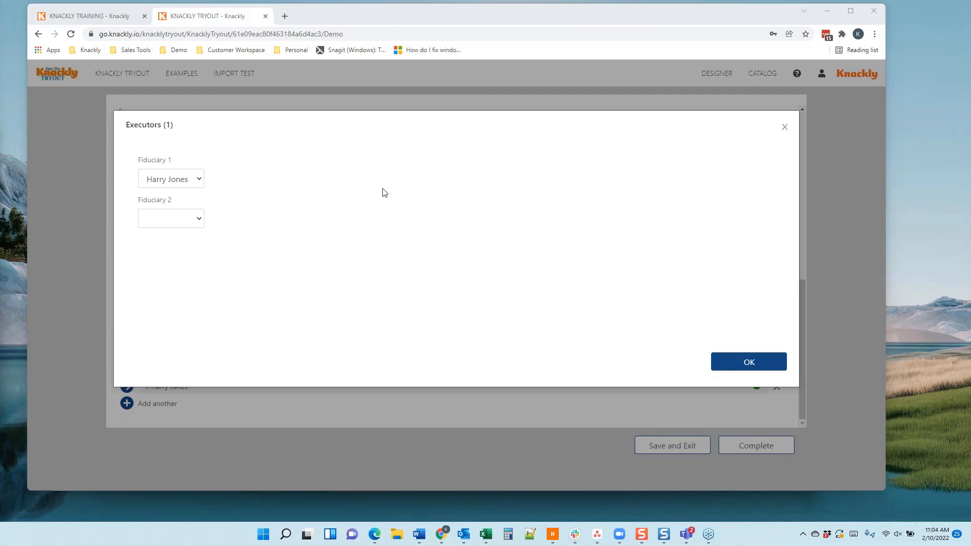
Switch to the Knackly Training workspace, then bring up the Intake template in Word at its Child Main Contact heading
left_click(101, 16)
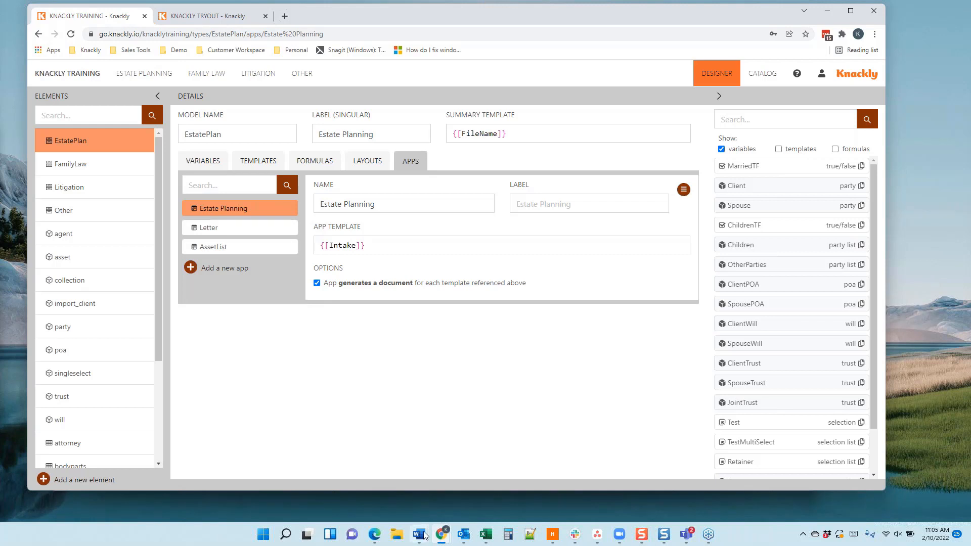
mouse_move(423, 537)
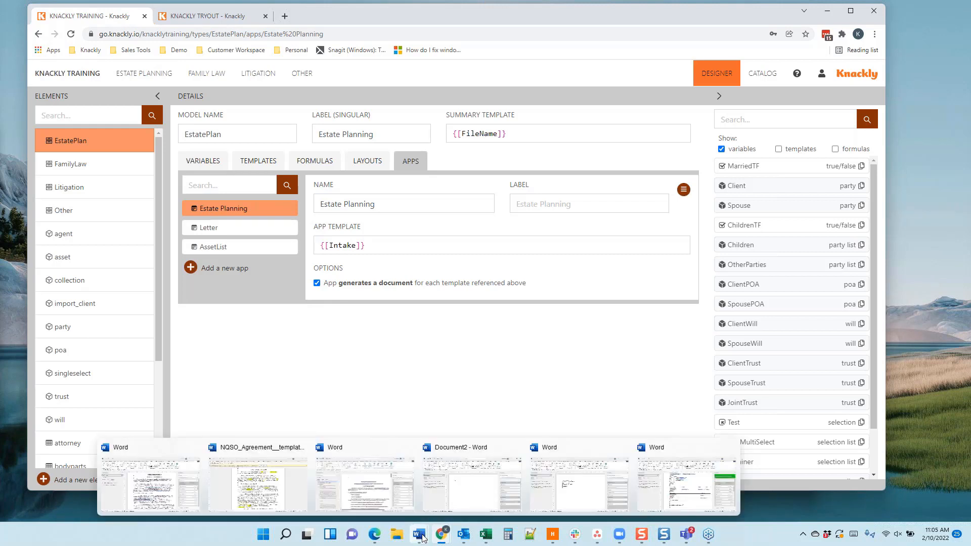
left_click(579, 484)
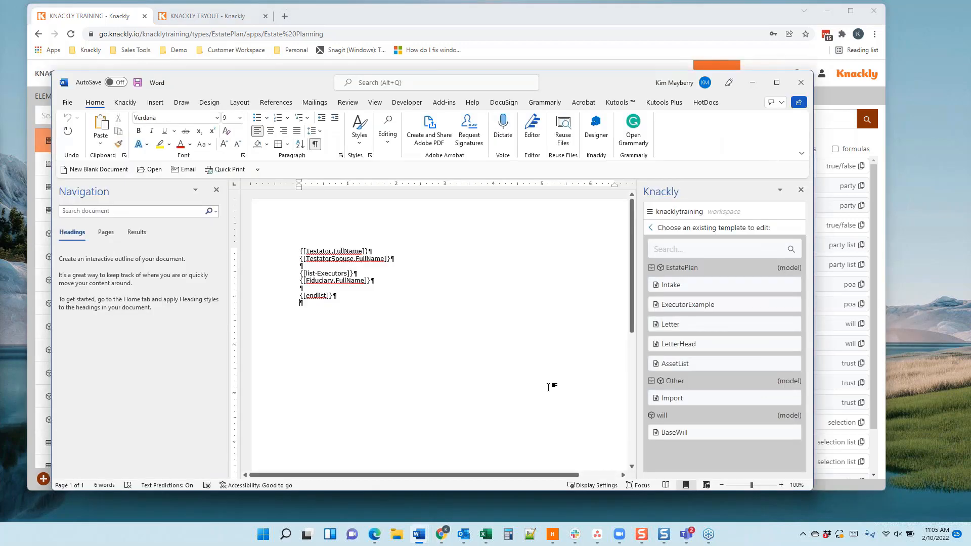
left_click(464, 537)
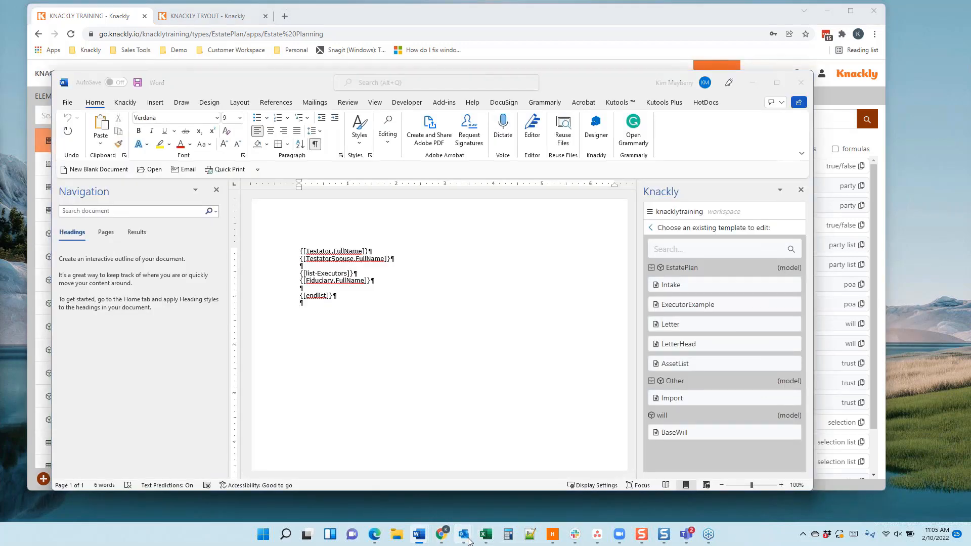
mouse_move(419, 536)
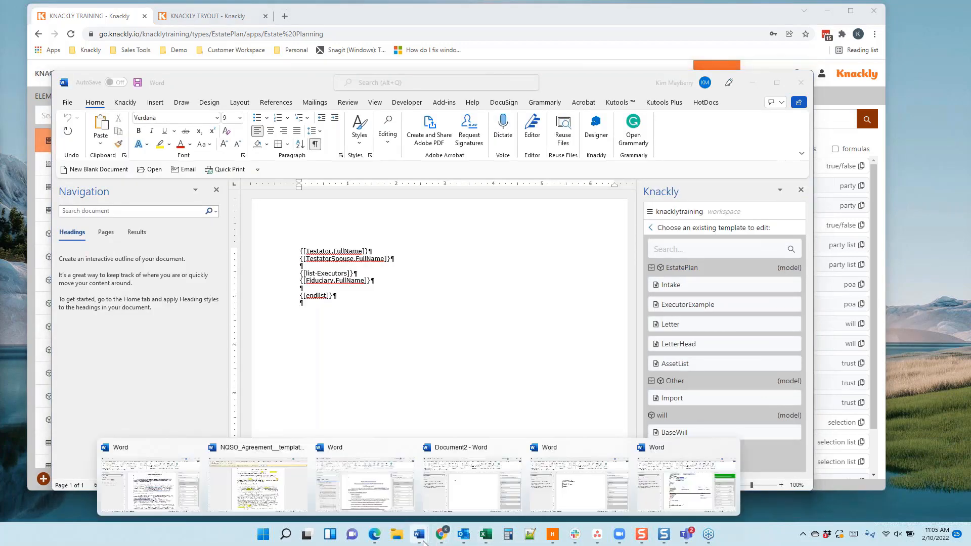
left_click(689, 491)
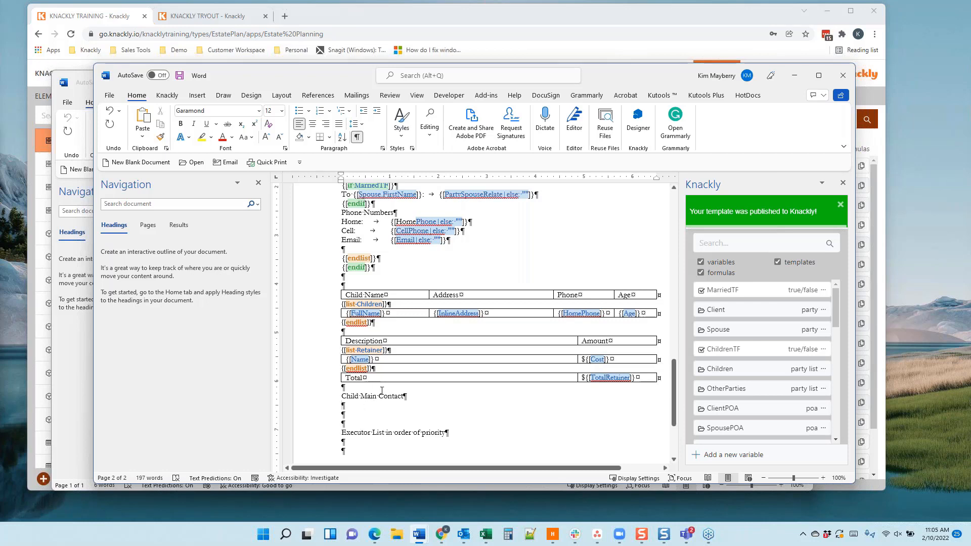
Switch back to the Knackly designer and add a single selection variable named ChildMainContact to the EstatePlan model
left_click(388, 21)
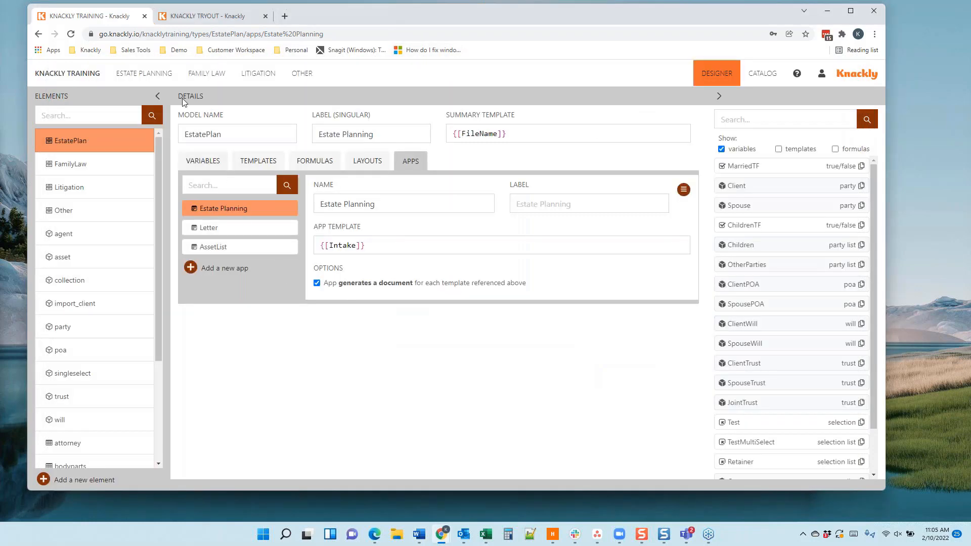
left_click(211, 167)
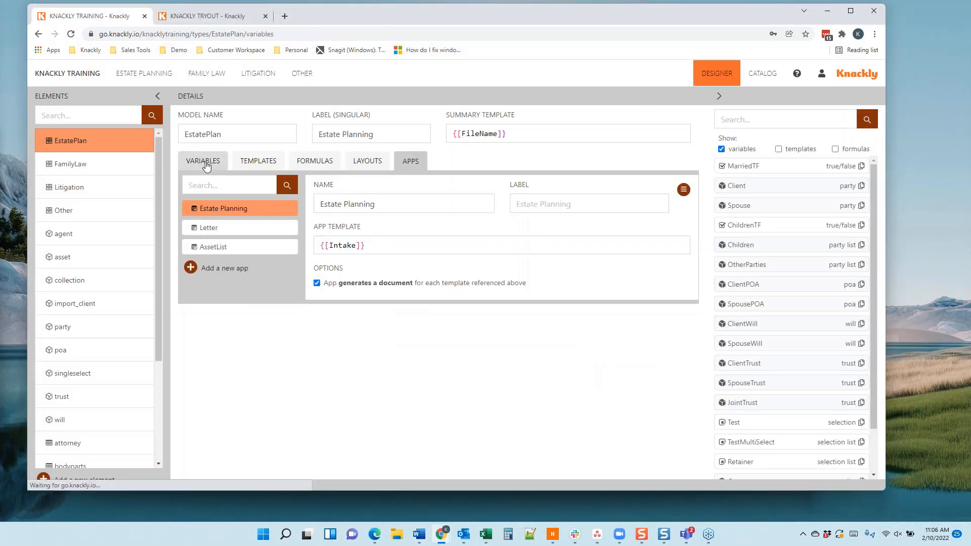
scroll(253, 382, "down", 2)
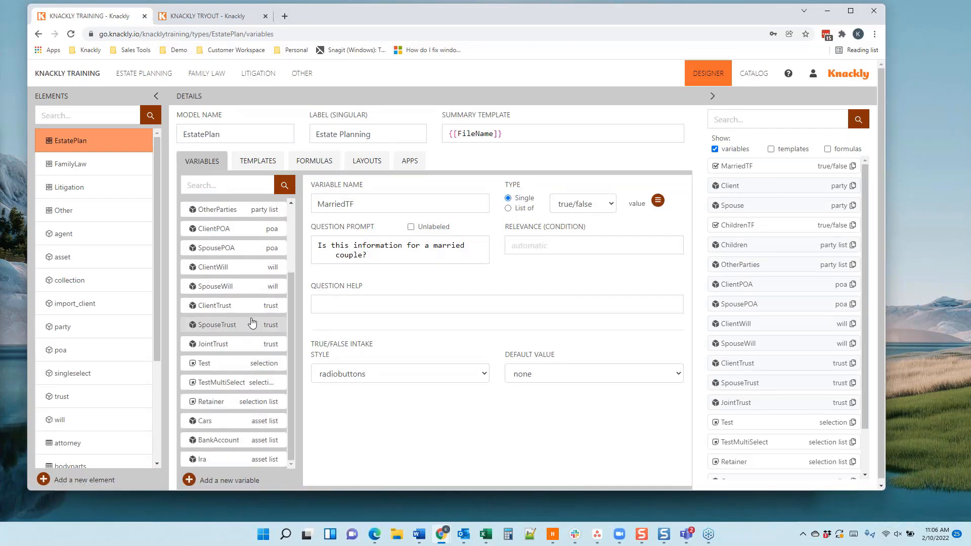
left_click(189, 480)
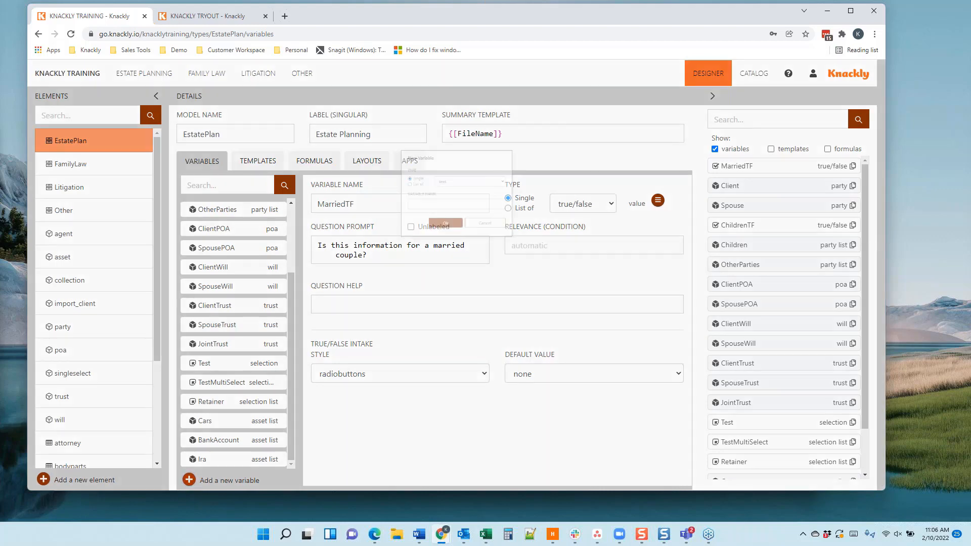
left_click(451, 168)
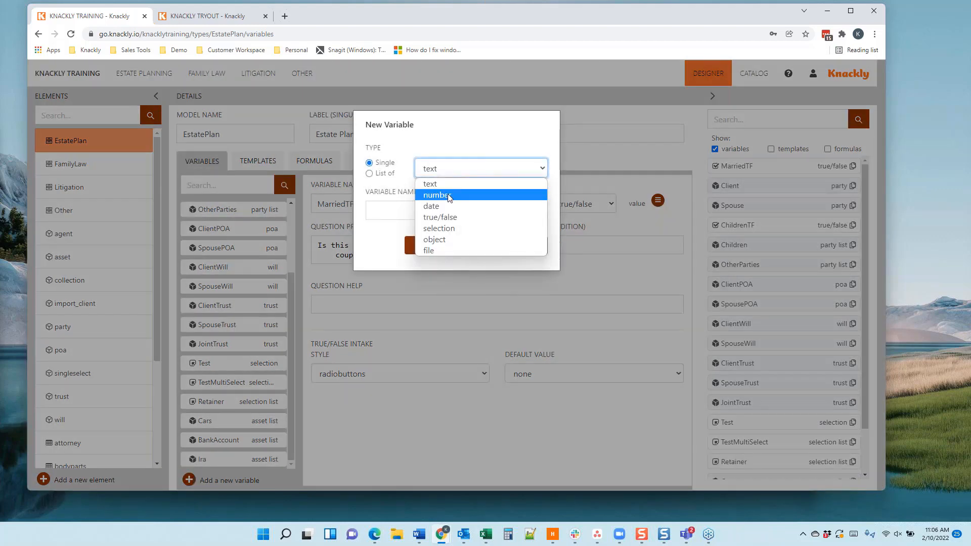
left_click(439, 228)
left_click(381, 211)
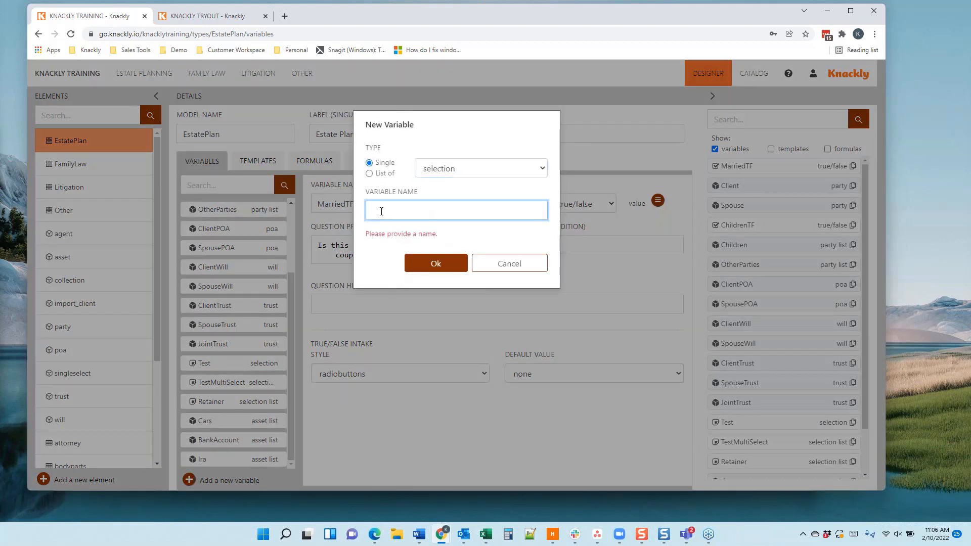
type("ChildMainContac")
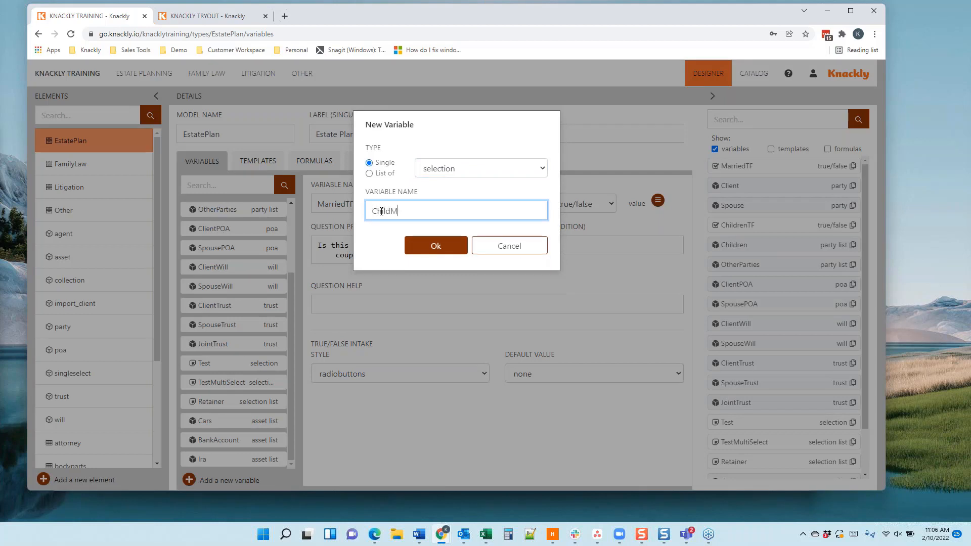
type("t")
left_click(432, 246)
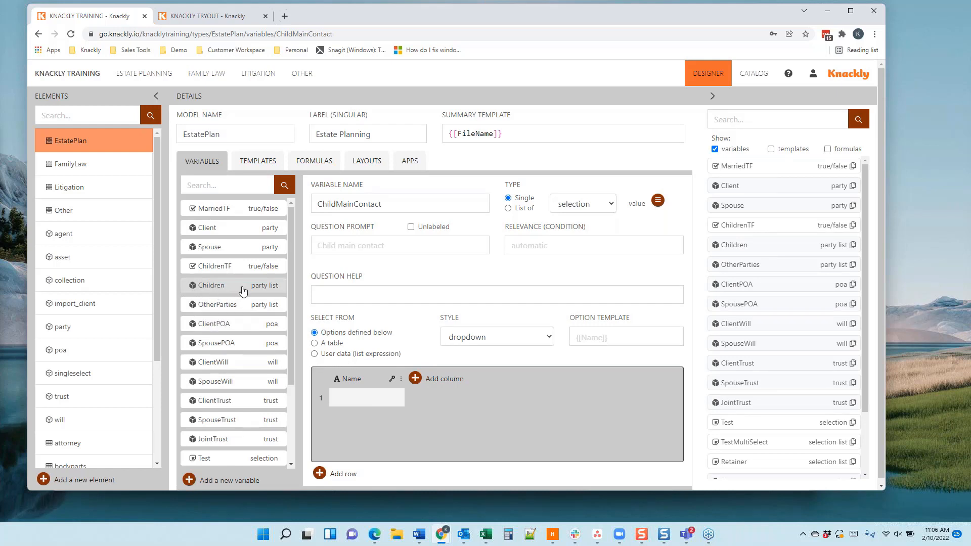
Make ChildMainContact select from user data with the list expression Children, and save the EstatePlan model
left_click(315, 354)
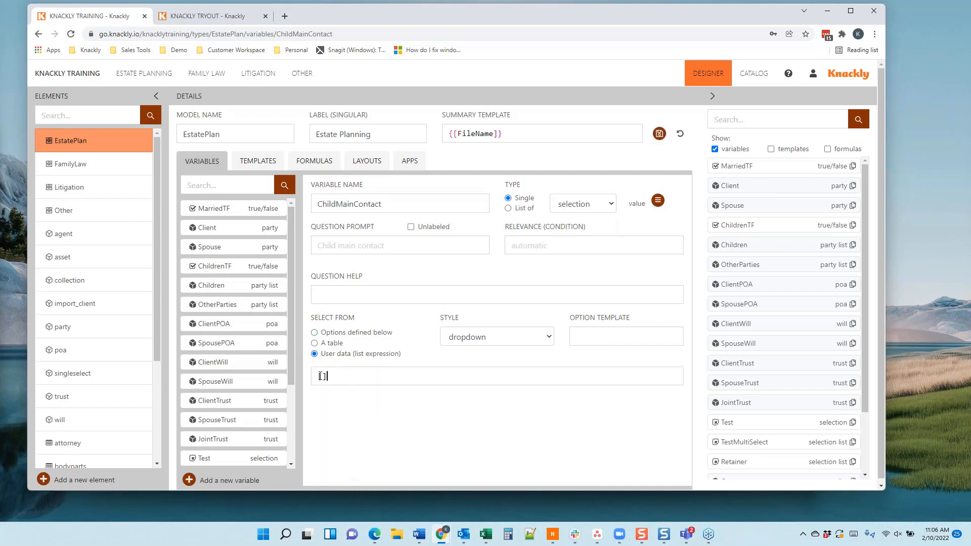
left_click_drag(326, 377, 313, 379)
key("BackSpace")
type("Children")
left_click(659, 134)
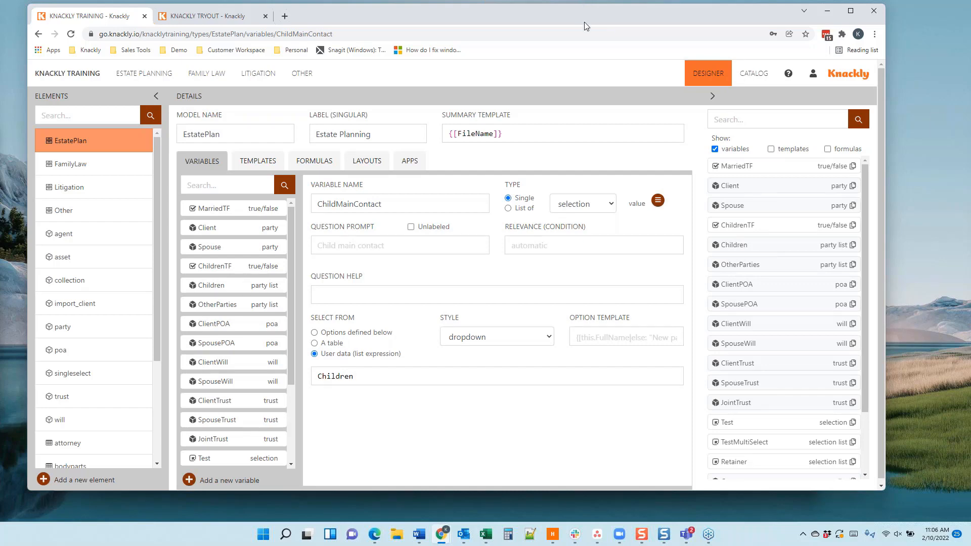
Switch back to the Intake template in Word and refresh the Knackly add-in's variable list
left_click_drag(584, 22, 565, 103)
left_click(616, 69)
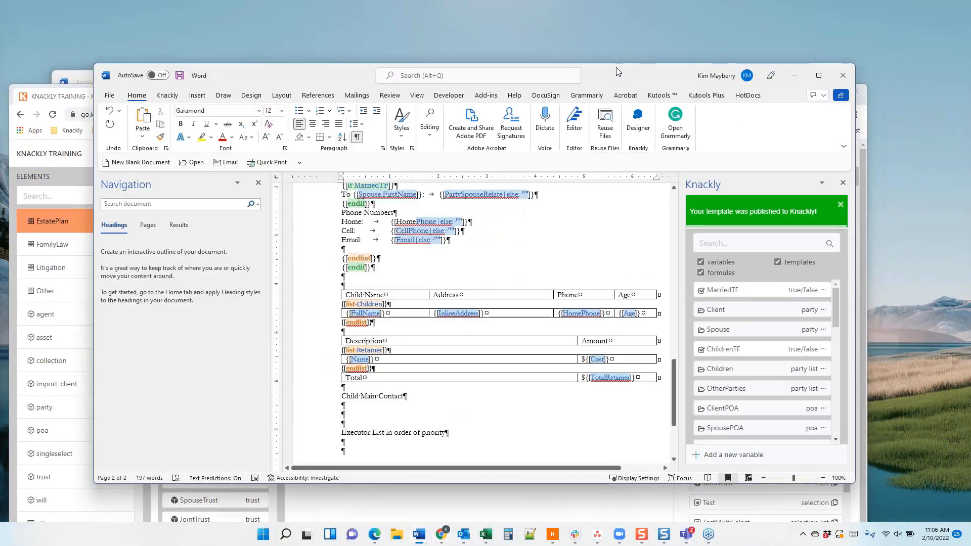
left_click_drag(616, 67, 572, 23)
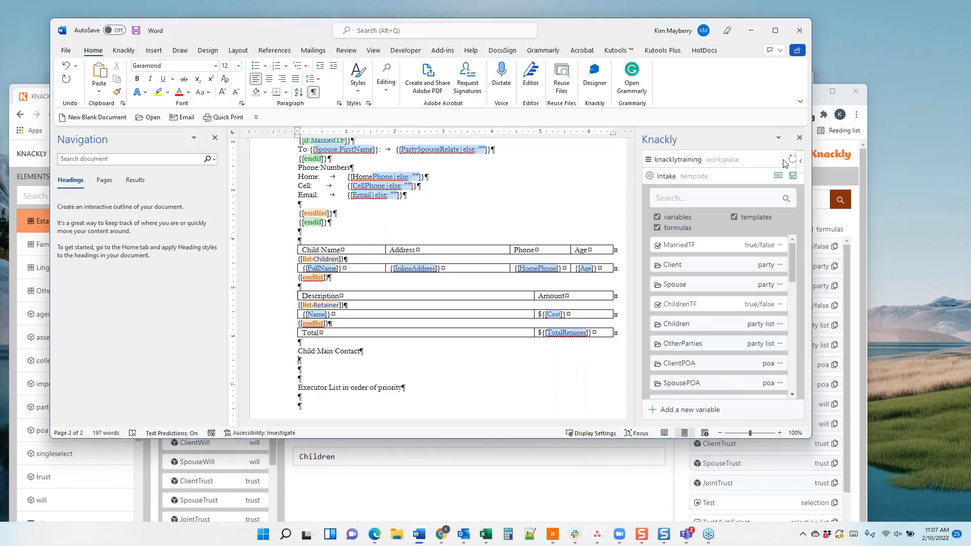
left_click(792, 177)
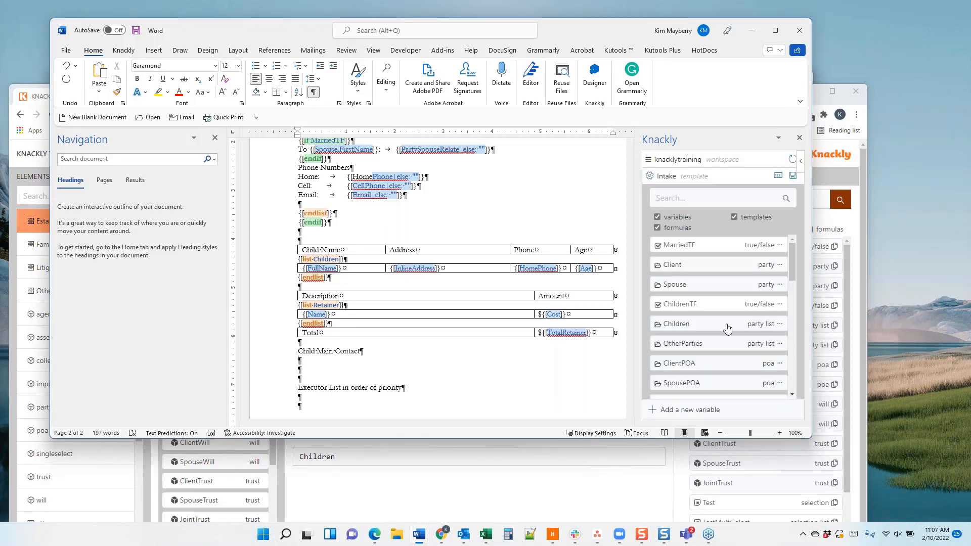
Examine the fields under ChildMainContact and compare them with those under Children in the Knackly variable list
scroll(727, 328, "down", 5)
scroll(727, 331, "down", 2)
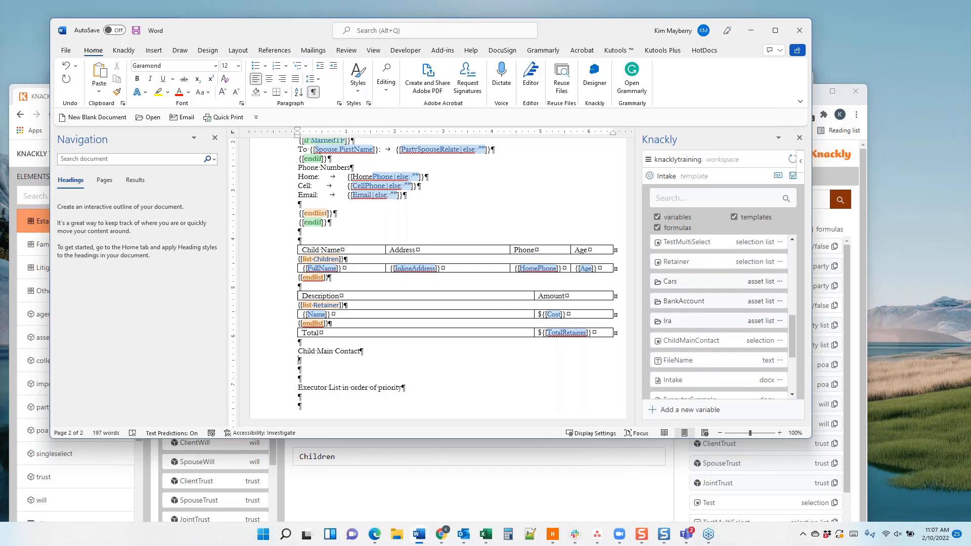
left_click(691, 339)
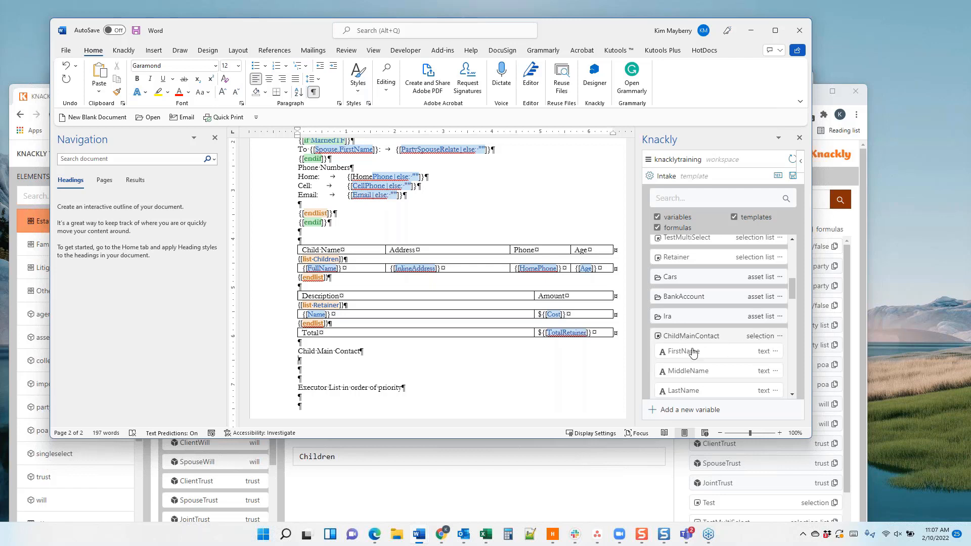
scroll(706, 334, "up", 5)
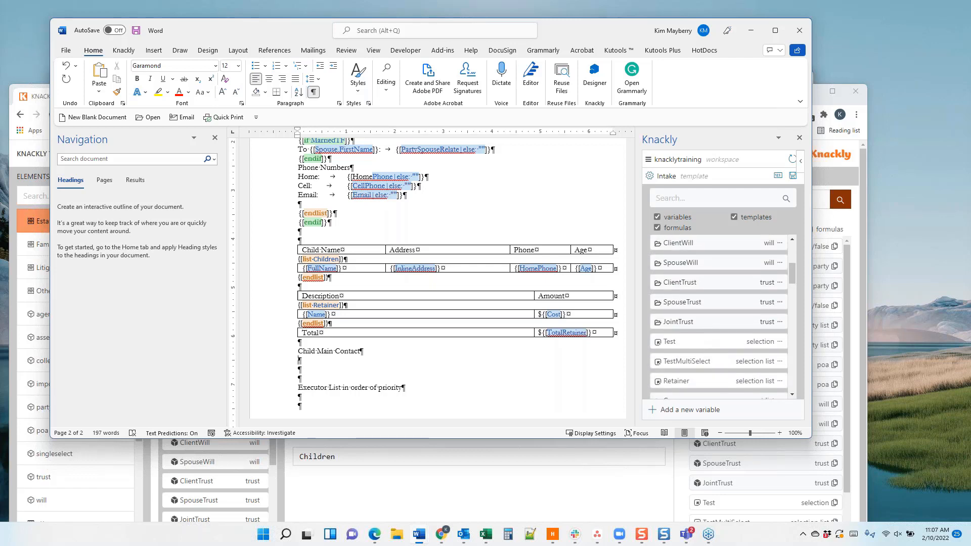
scroll(708, 313, "up", 3)
left_click(698, 294)
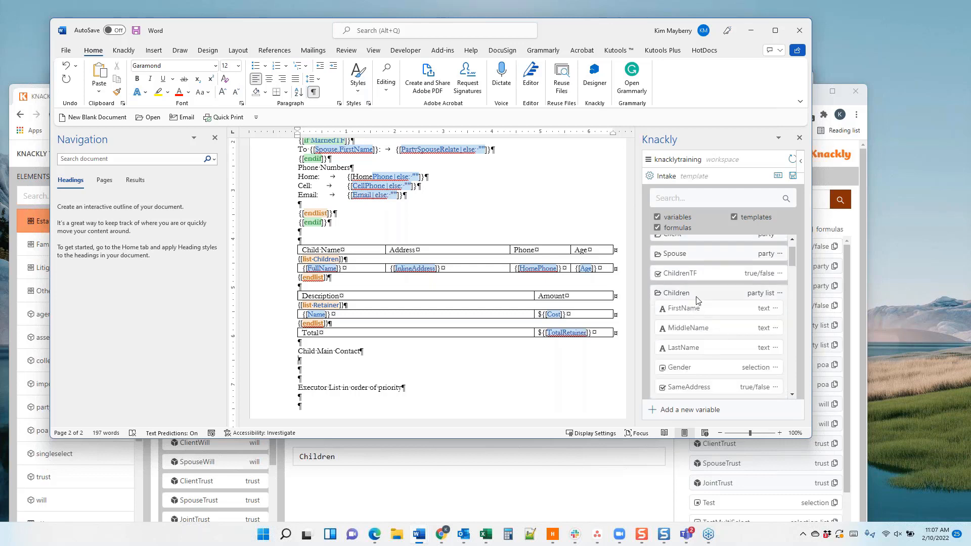
left_click(698, 296)
scroll(715, 332, "down", 5)
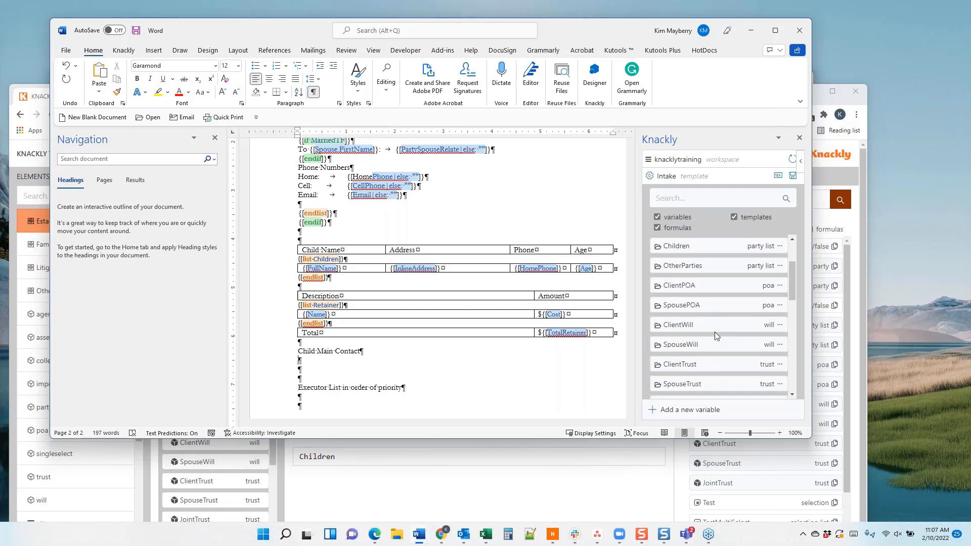
scroll(718, 336, "down", 4)
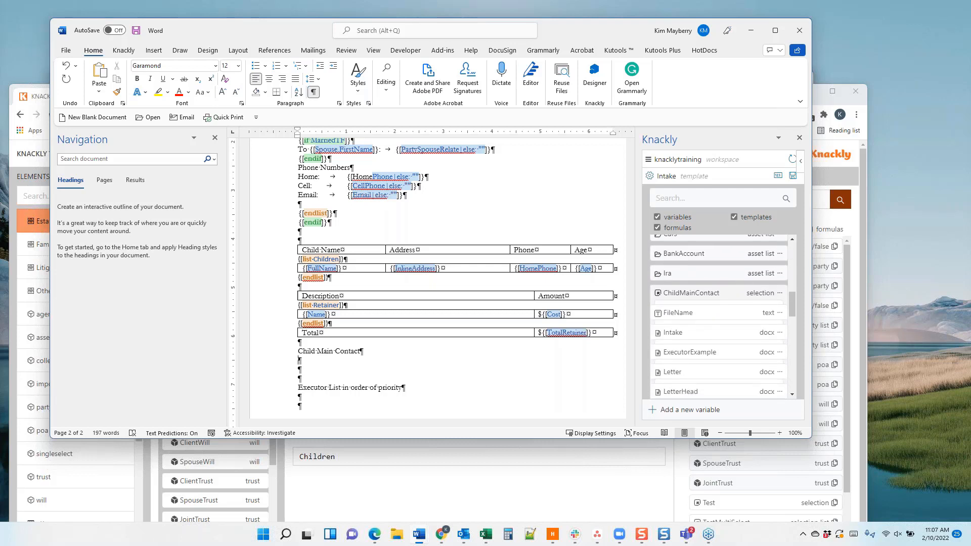
scroll(717, 324, "down", 2)
scroll(717, 324, "up", 2)
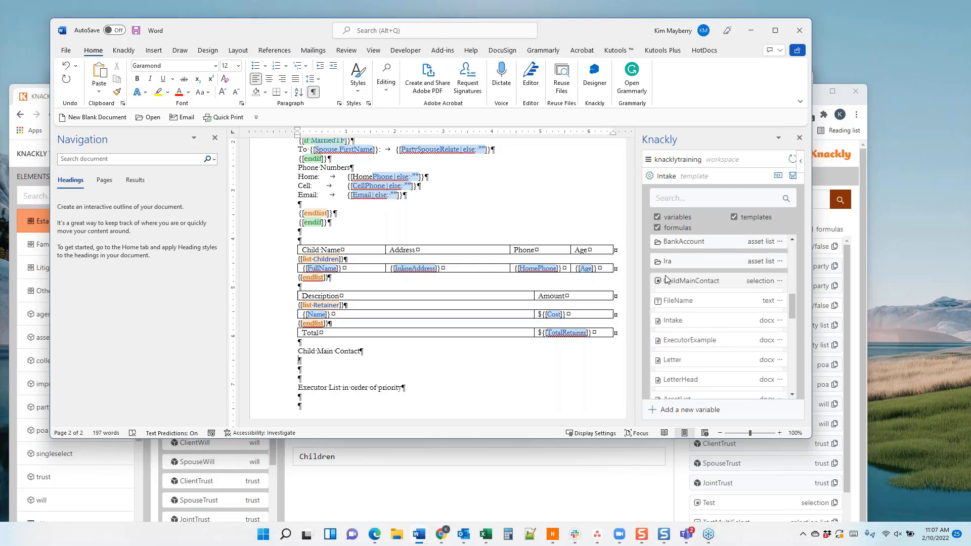
Insert ChildMainContact's FullName and InlineAddress side by side on the line below Child Main Contact, separated by a space
scroll(714, 363, "down", 1)
scroll(714, 362, "up", 1)
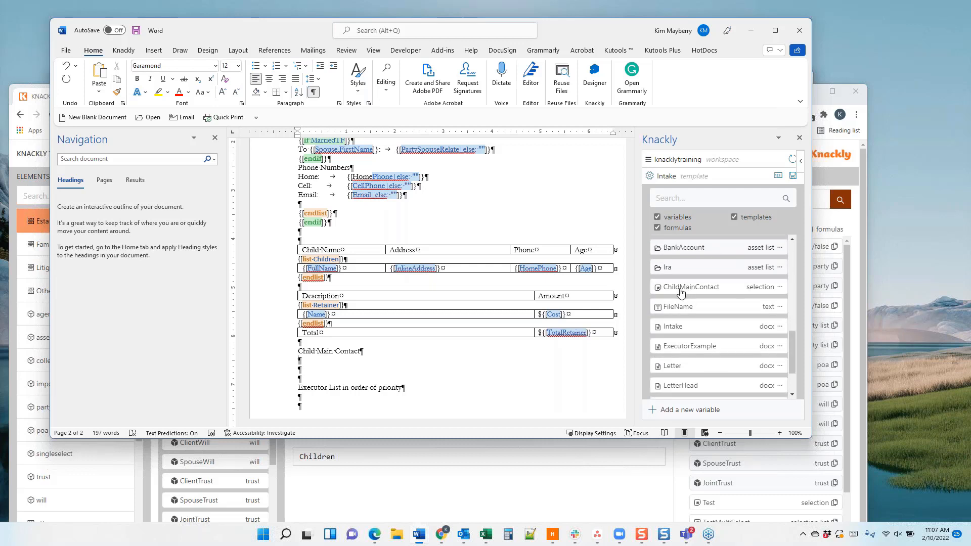
left_click(687, 288)
scroll(725, 360, "down", 5)
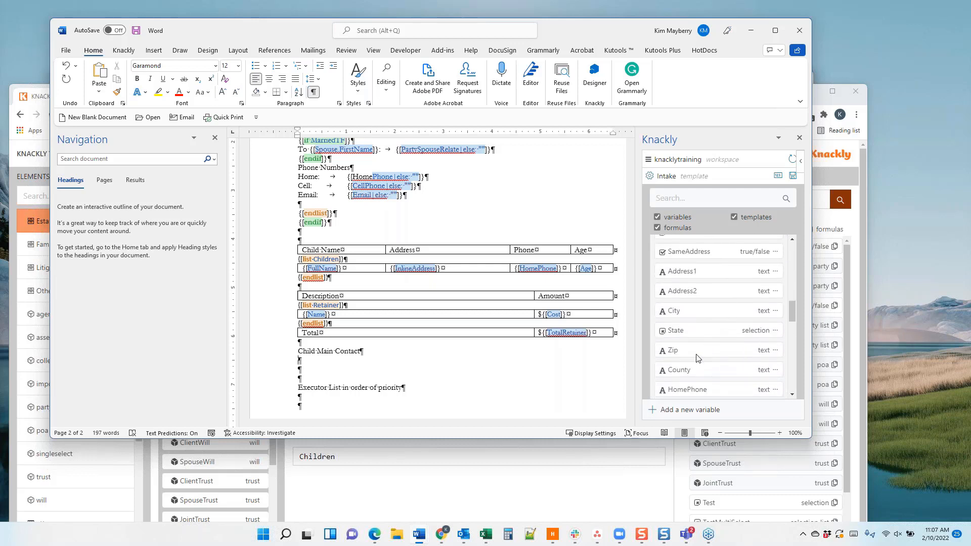
scroll(687, 331, "down", 5)
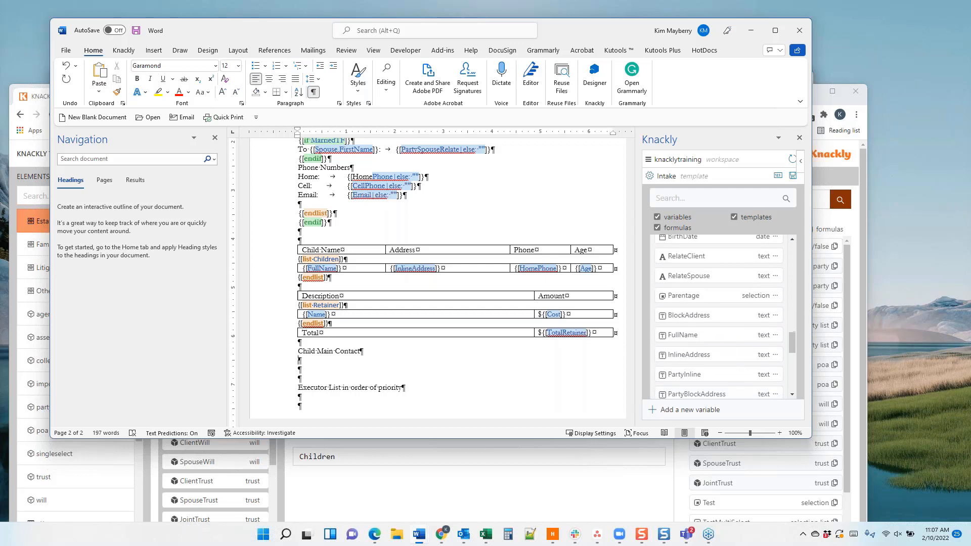
left_click(684, 328)
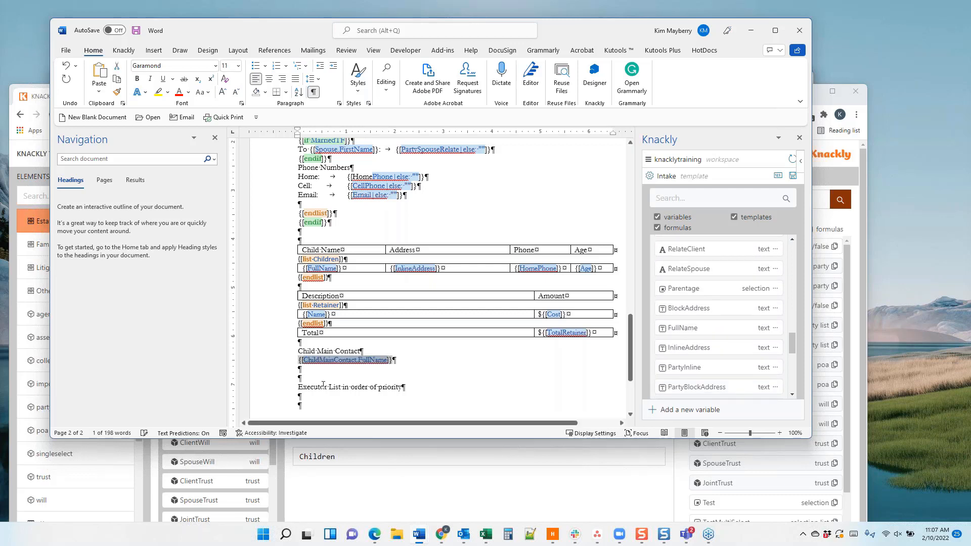
left_click(388, 369)
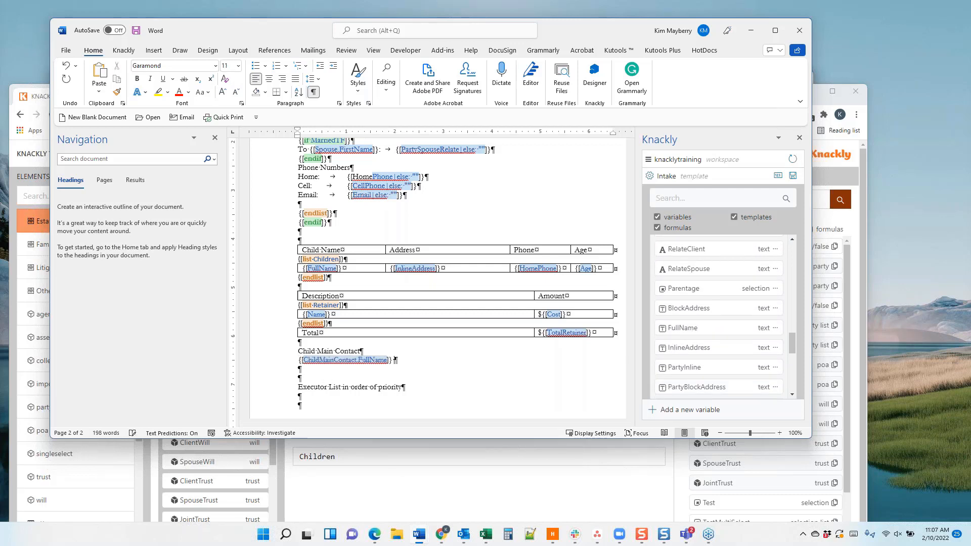
left_click(676, 349)
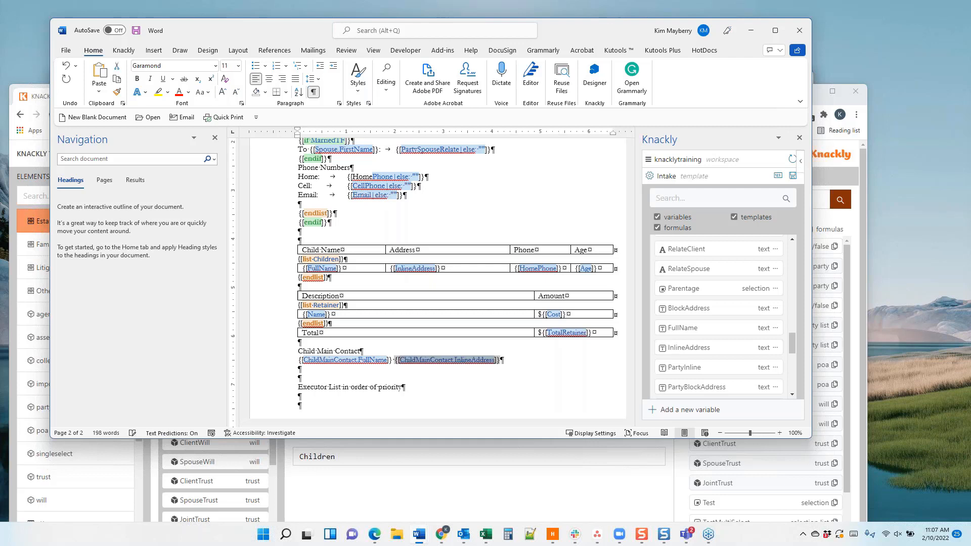
left_click(492, 397)
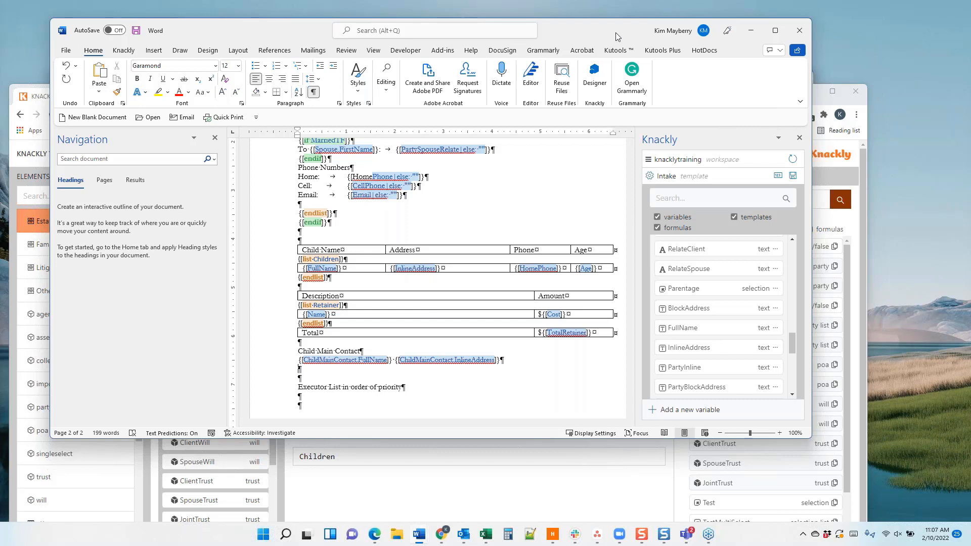
Switch to Knackly in the browser and create an Estate Planning record for a married couple
left_click_drag(614, 32, 698, 50)
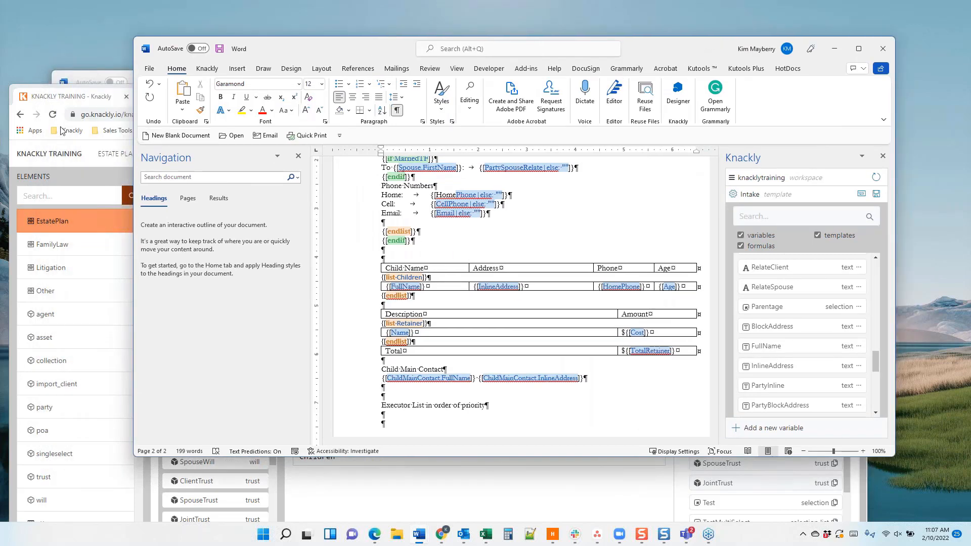
left_click(97, 114)
left_click(126, 154)
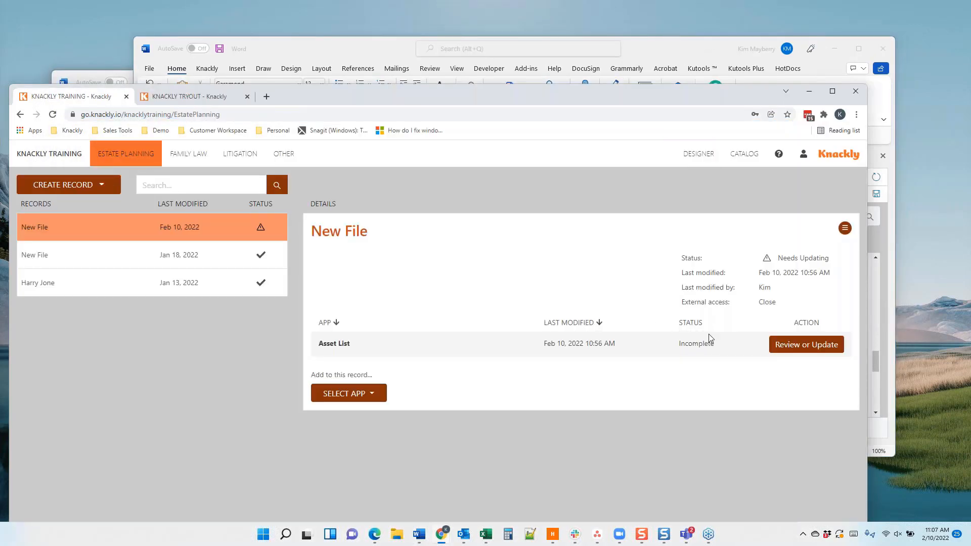
left_click(87, 187)
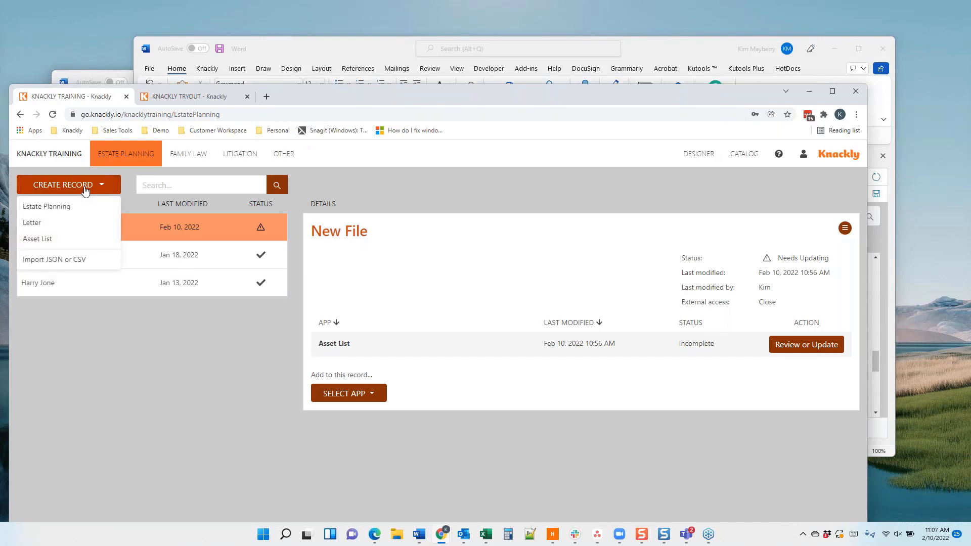
left_click(59, 206)
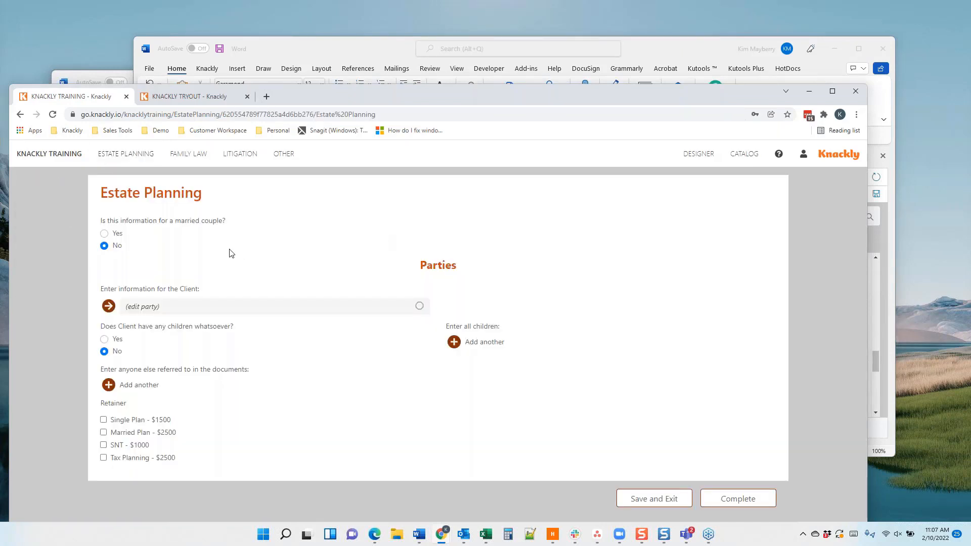
left_click(104, 233)
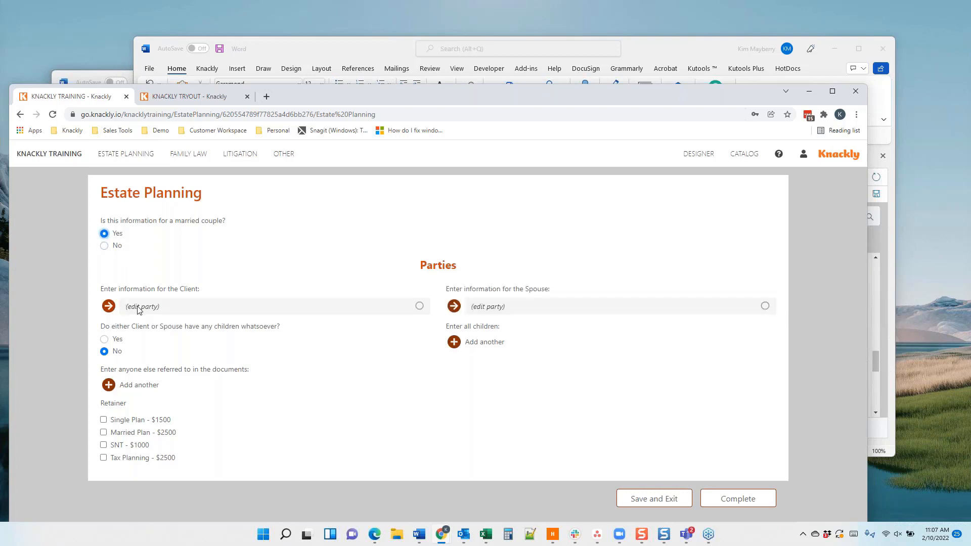
Open the Client's party information and enter the client's first and last name
left_click(139, 307)
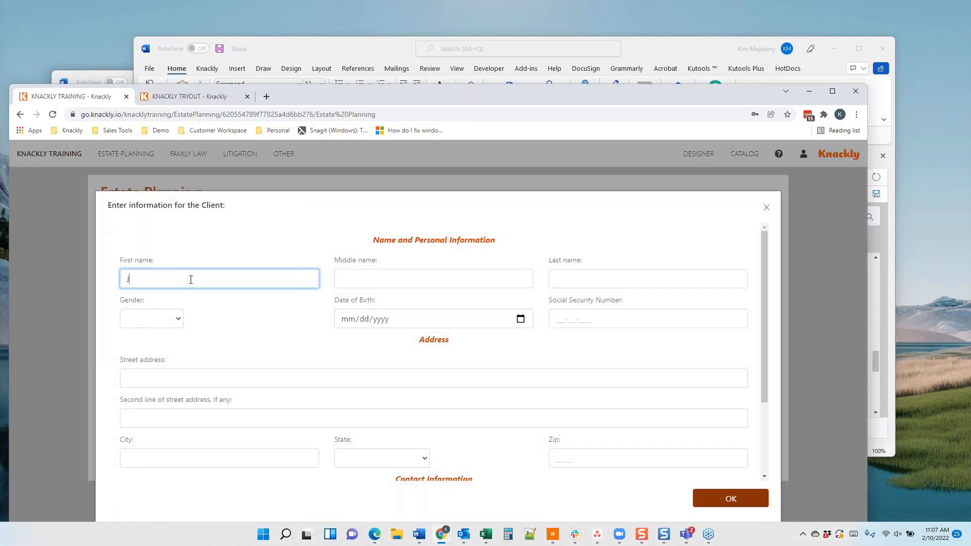
type("John")
key("Tab")
key("Tab")
type("Smi")
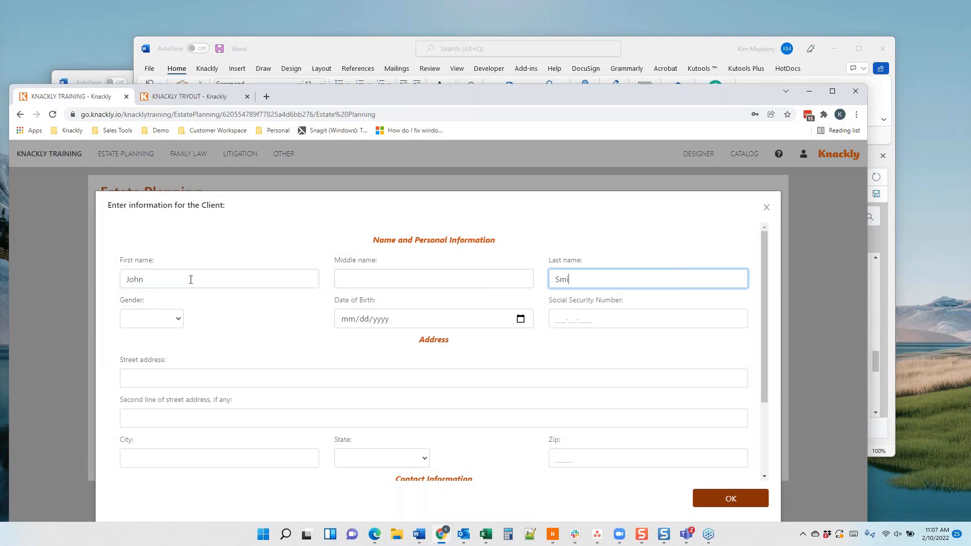
type("th")
Fill in the client's street address, city, state and zip, and accept the client's information
left_click(142, 379)
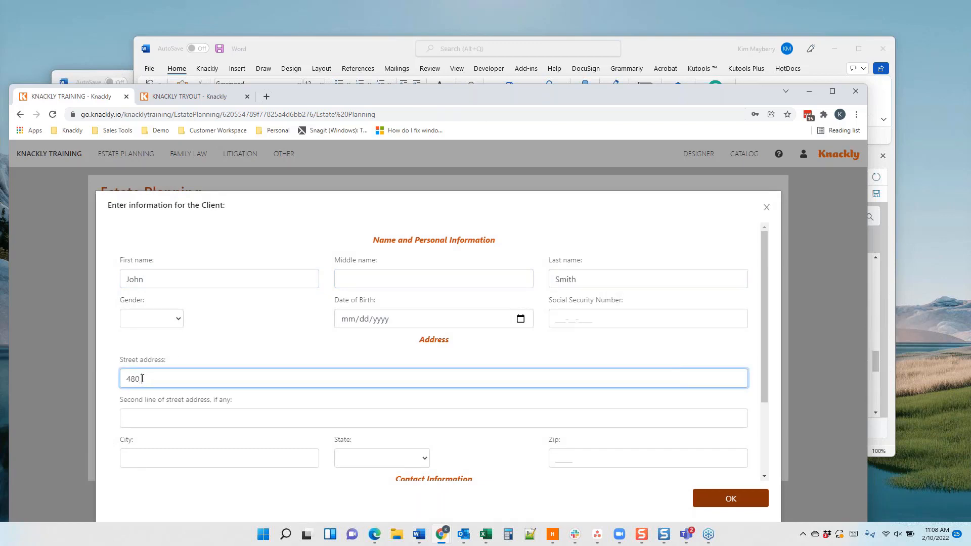
scroll(608, 461, "down", 2)
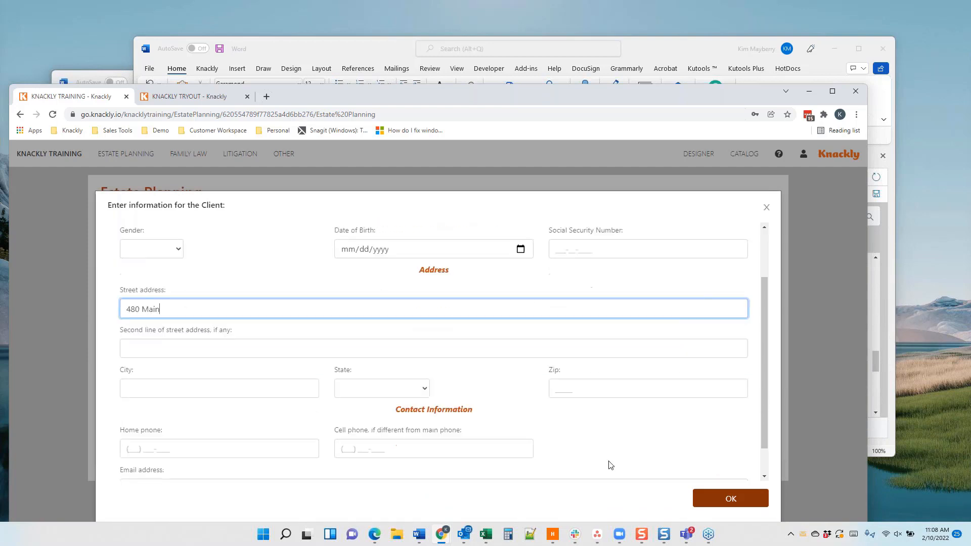
left_click(199, 351)
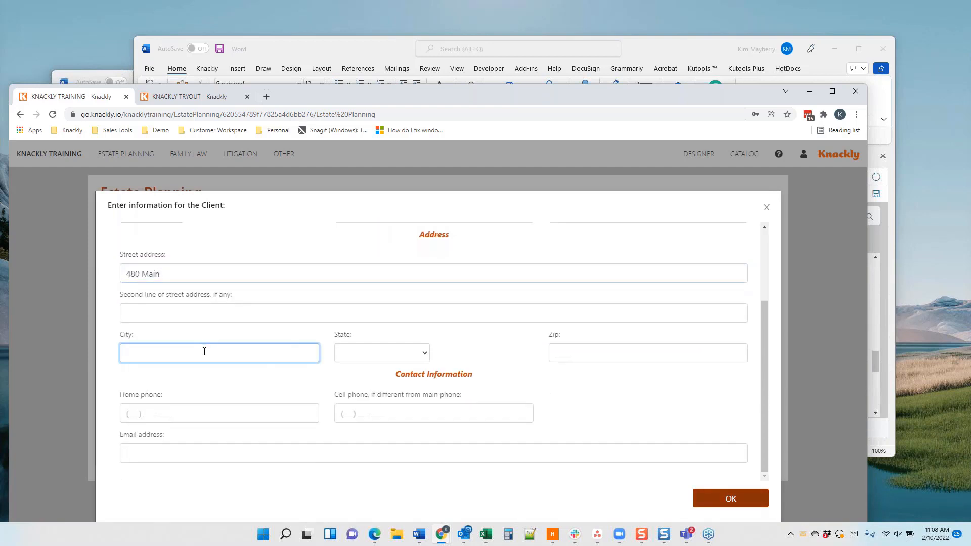
key("Tab")
key("i")
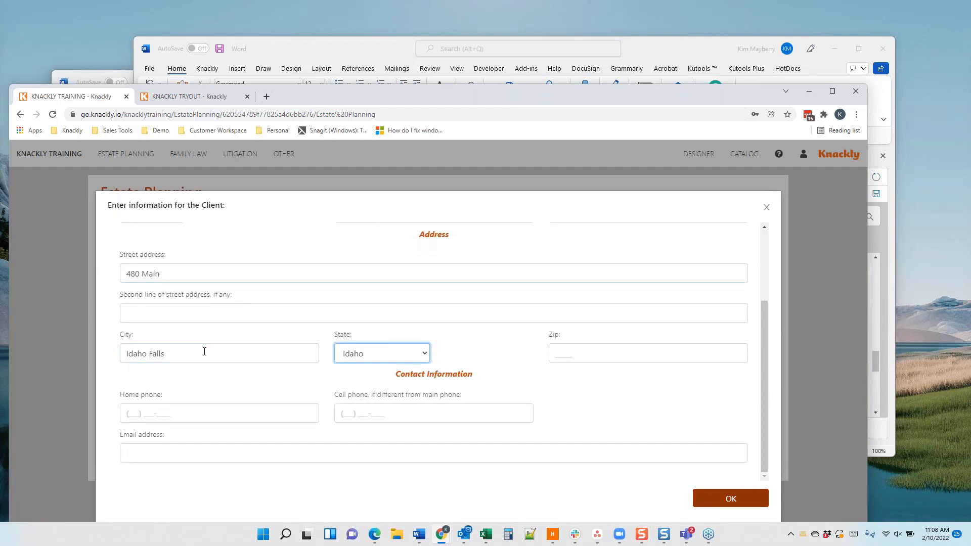
key("Tab")
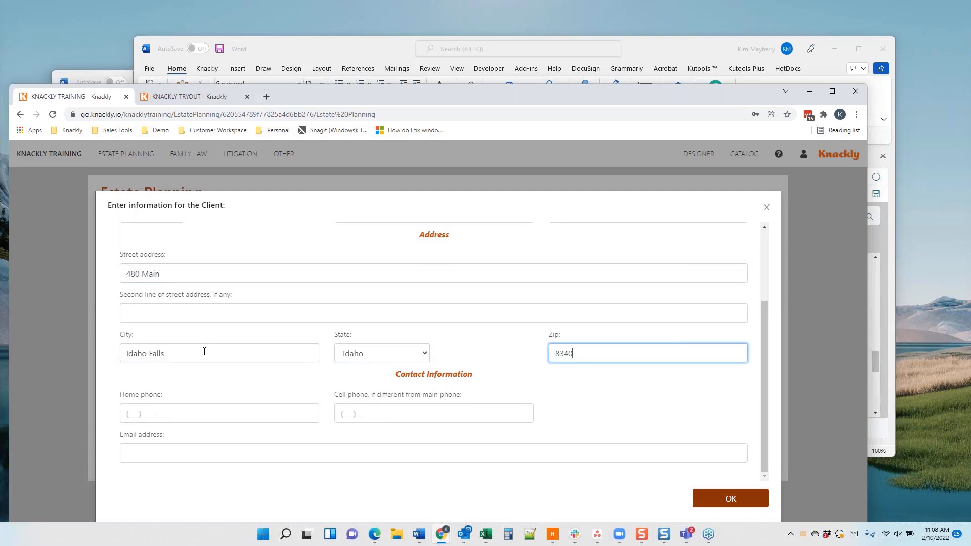
left_click(719, 500)
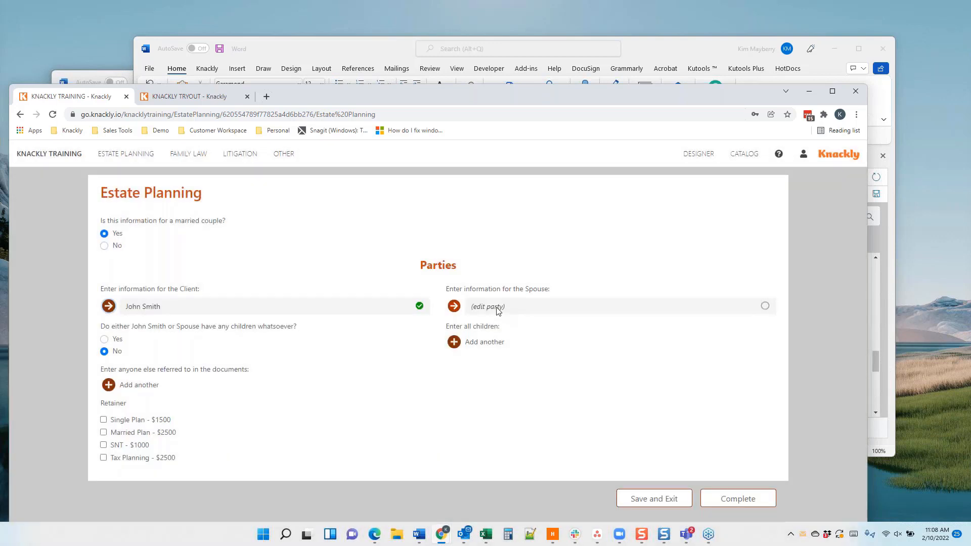
Open the Spouse's party information and enter the spouse's first and last name
left_click(498, 311)
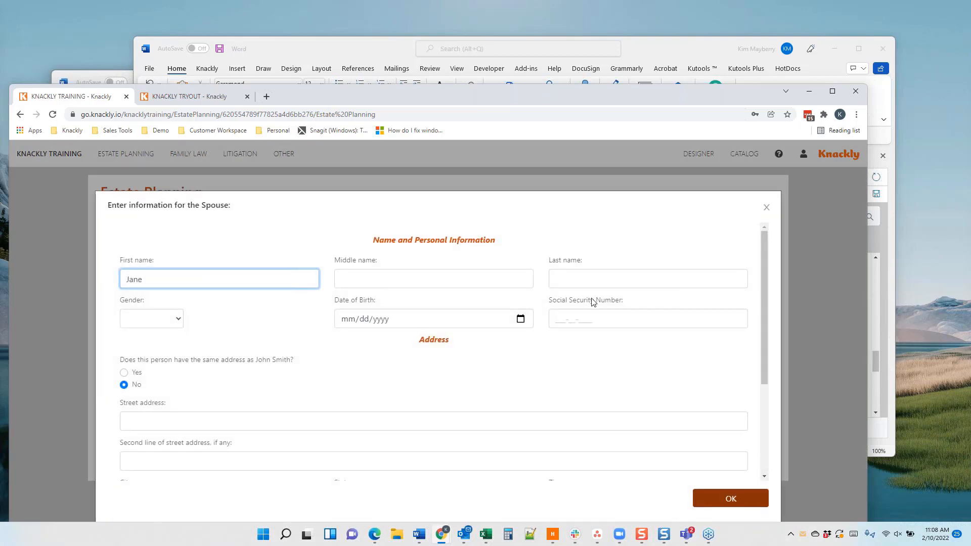
left_click(593, 279)
type("Smith")
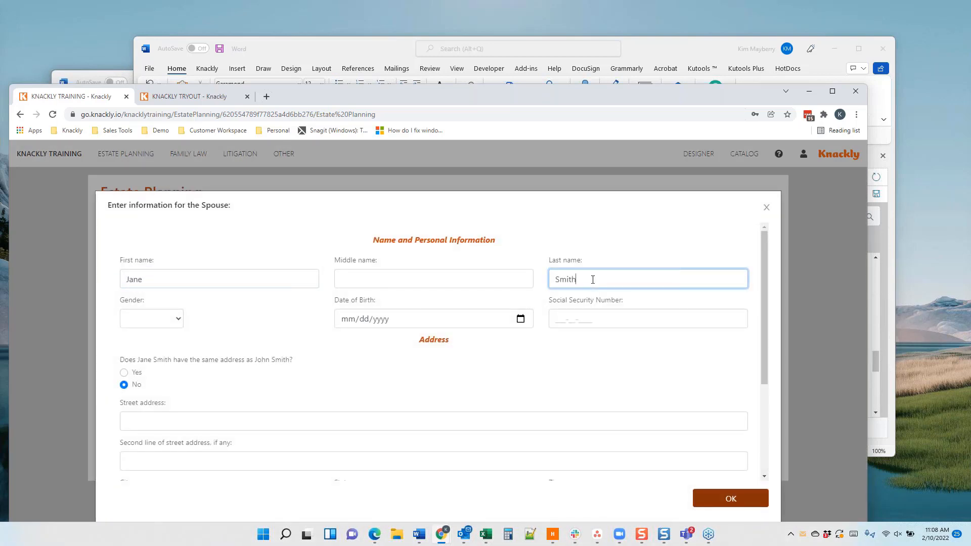
left_click(952, 421)
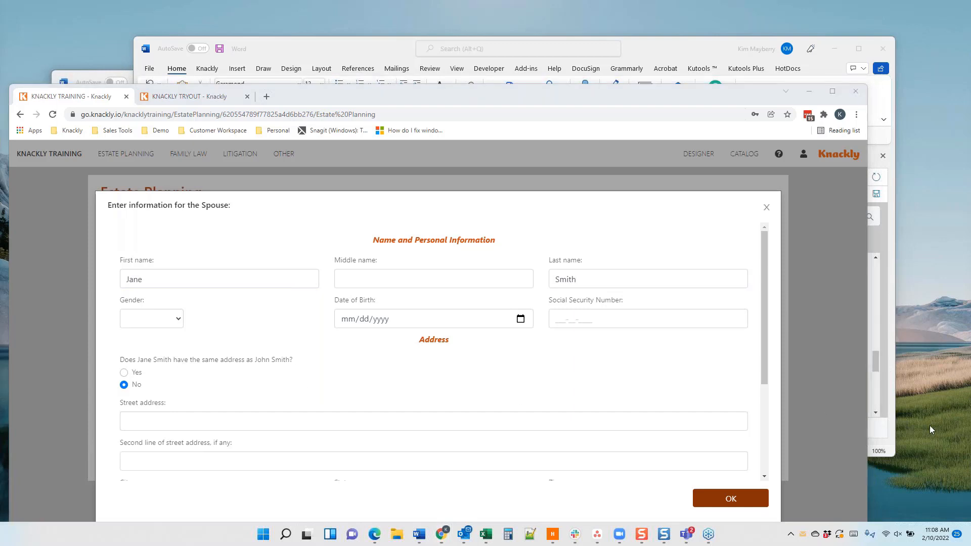
key("alt+Tab")
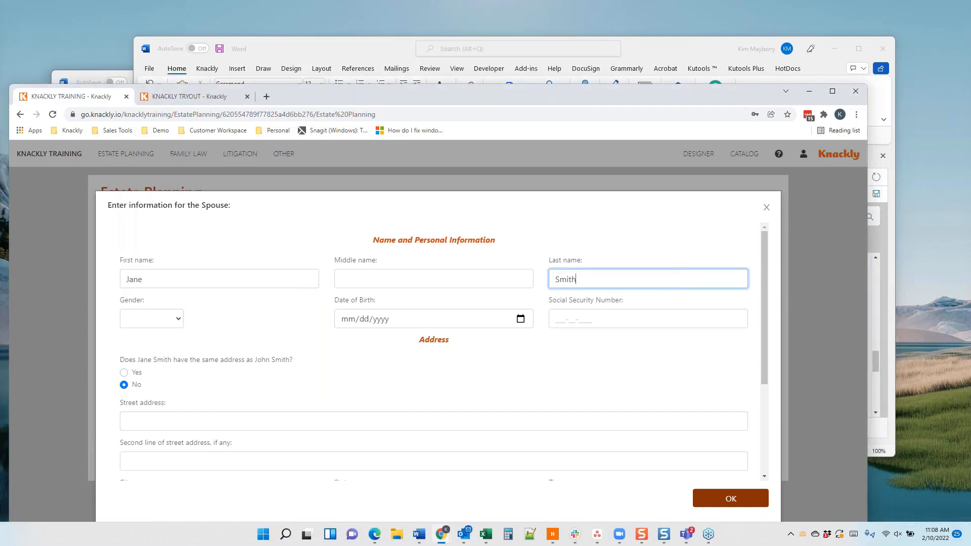
key("alt+Tab")
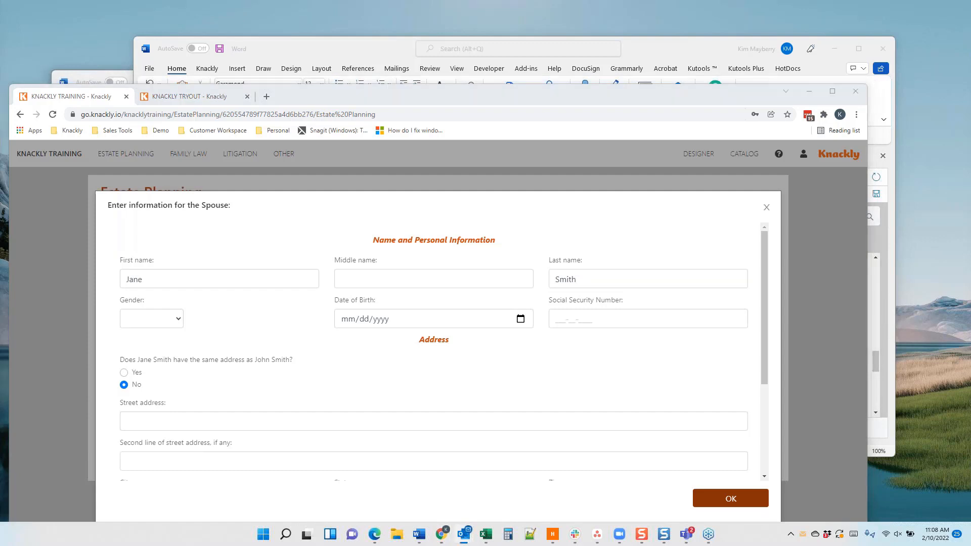
key("alt+Tab")
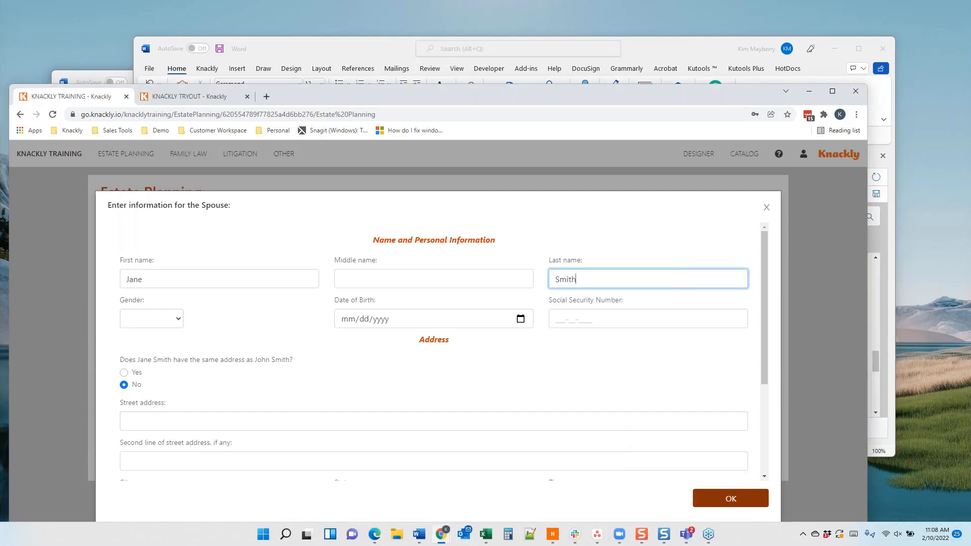
Fill in the spouse's own street address, city, state and zip, and accept the spouse's information
left_click(137, 419)
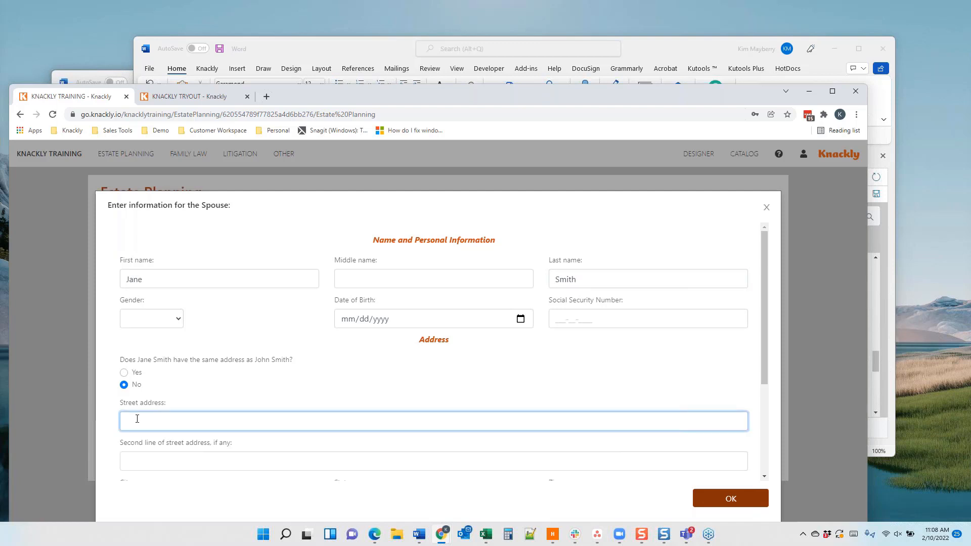
type("456")
key("Tab")
key("Tab")
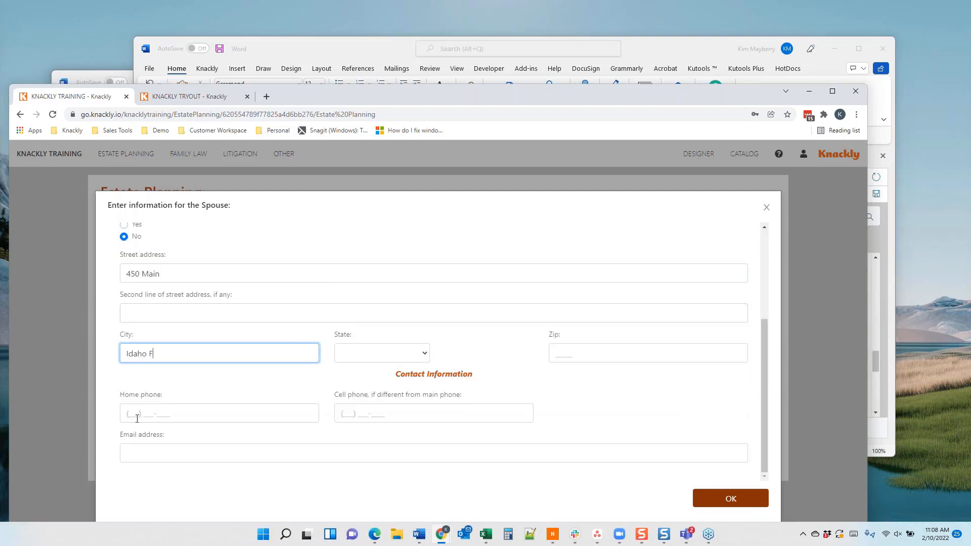
key("Tab")
key("i")
key("Tab")
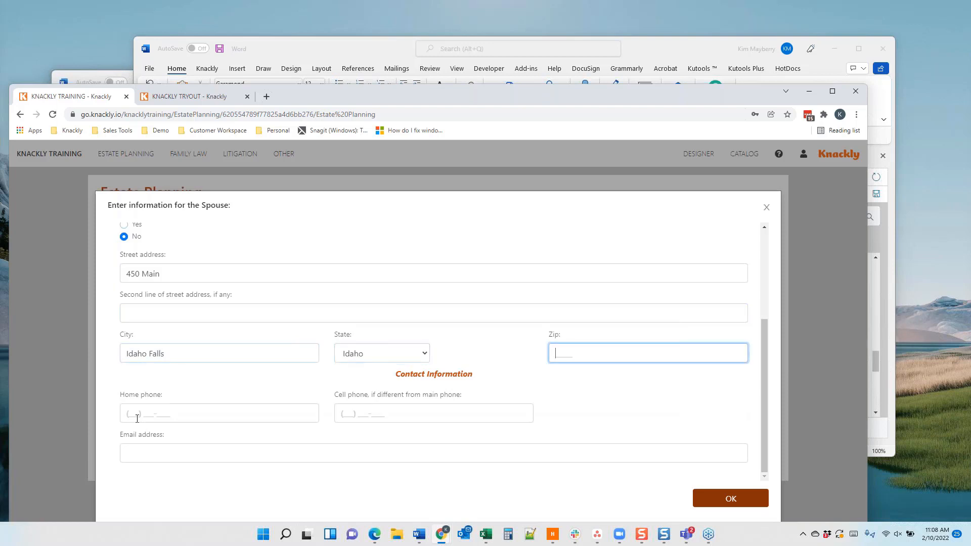
type("83401")
left_click(759, 501)
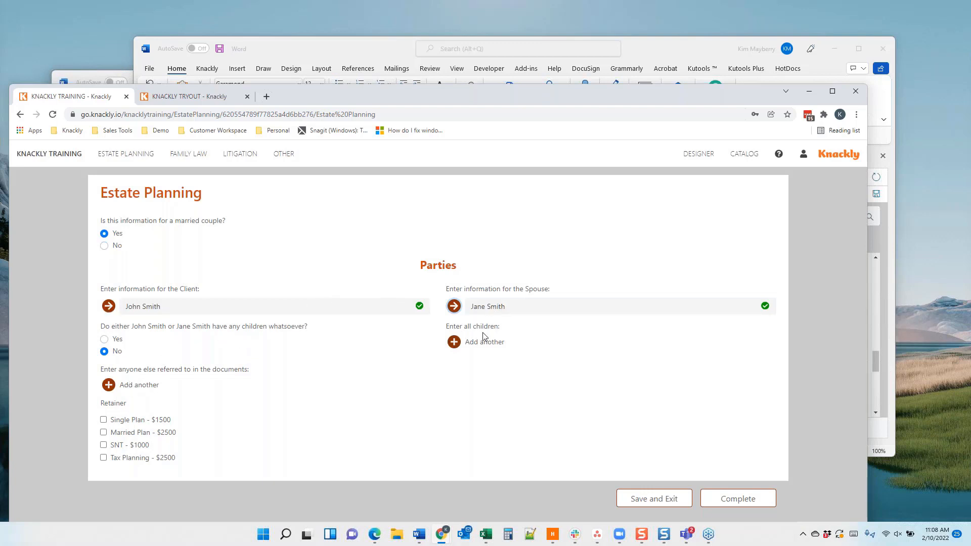
Answer Yes to the couple having children and add the first child with first and last name and the same address as the client
left_click(106, 342)
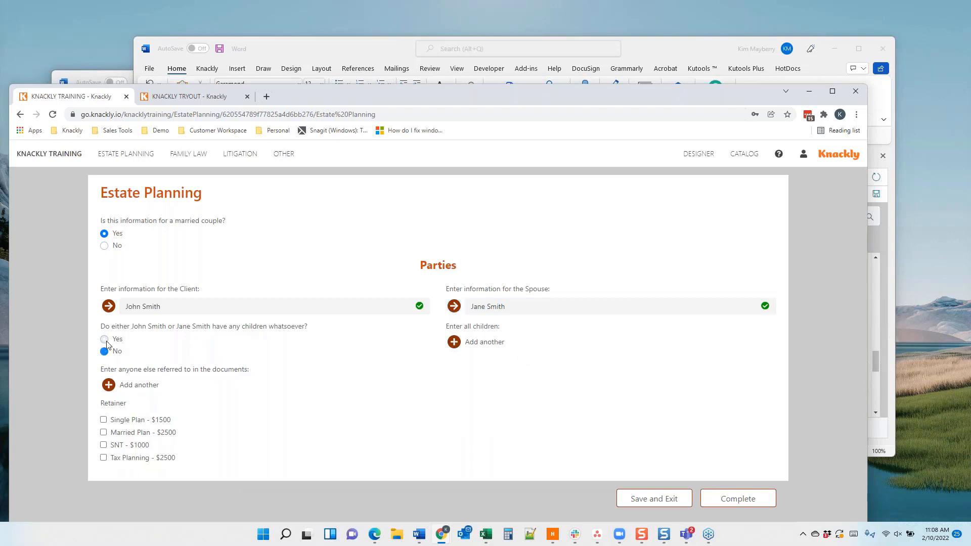
left_click(483, 343)
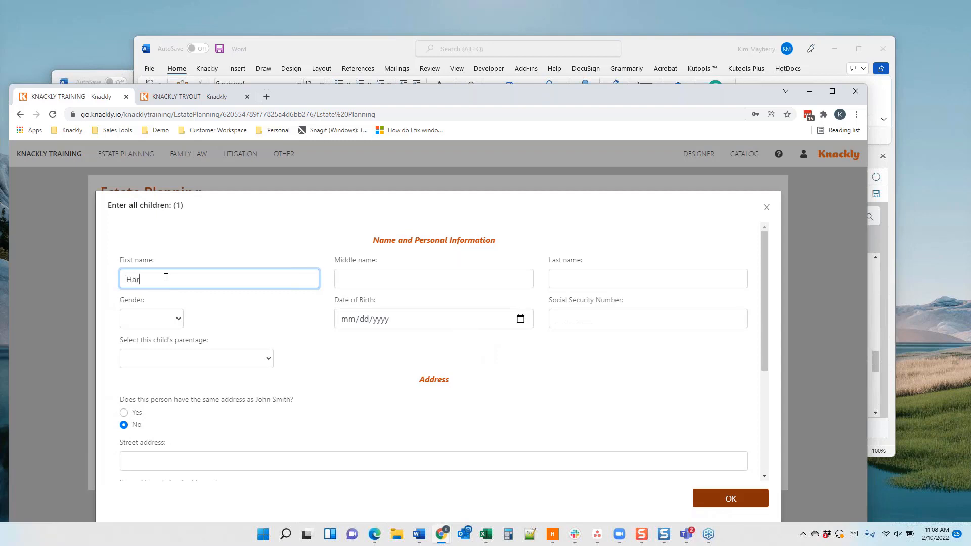
key("Tab")
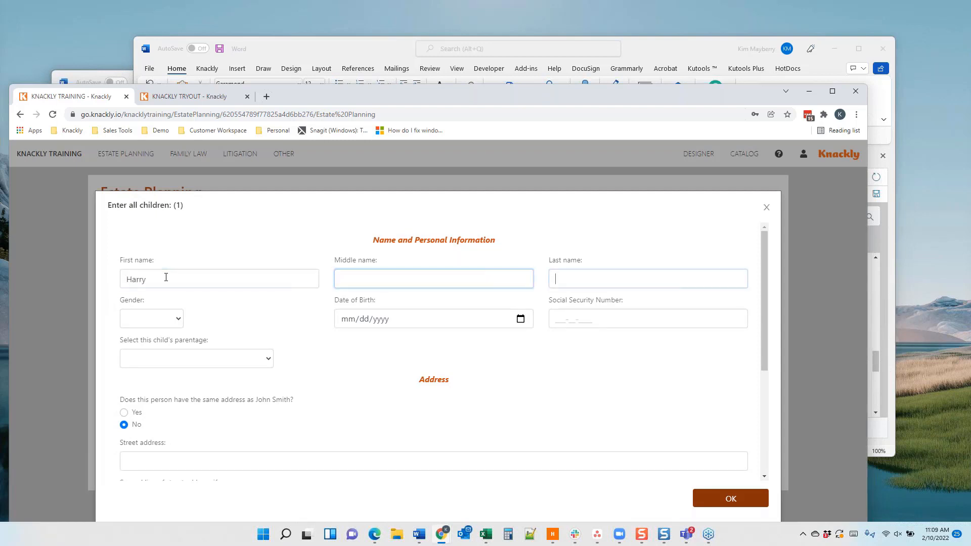
key("Tab")
type("Smith")
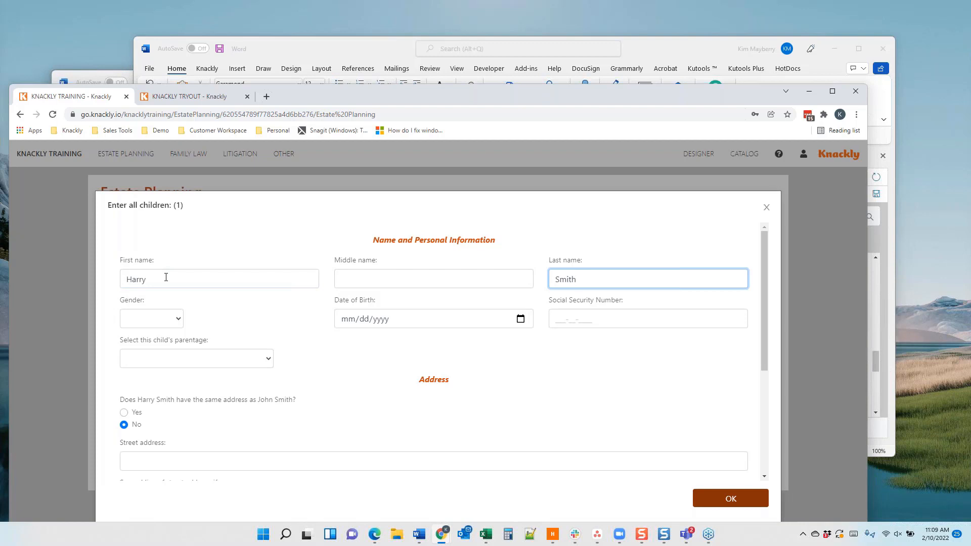
left_click(124, 413)
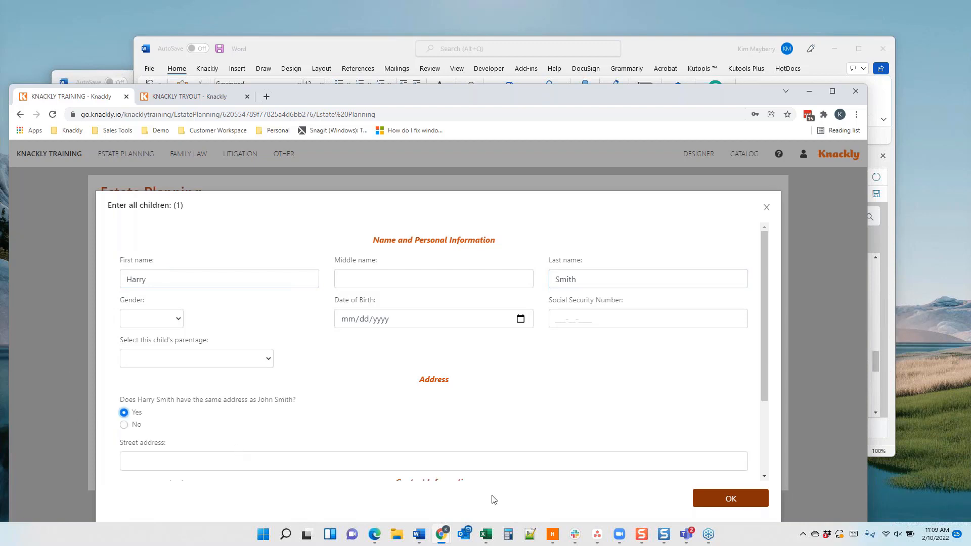
left_click(718, 503)
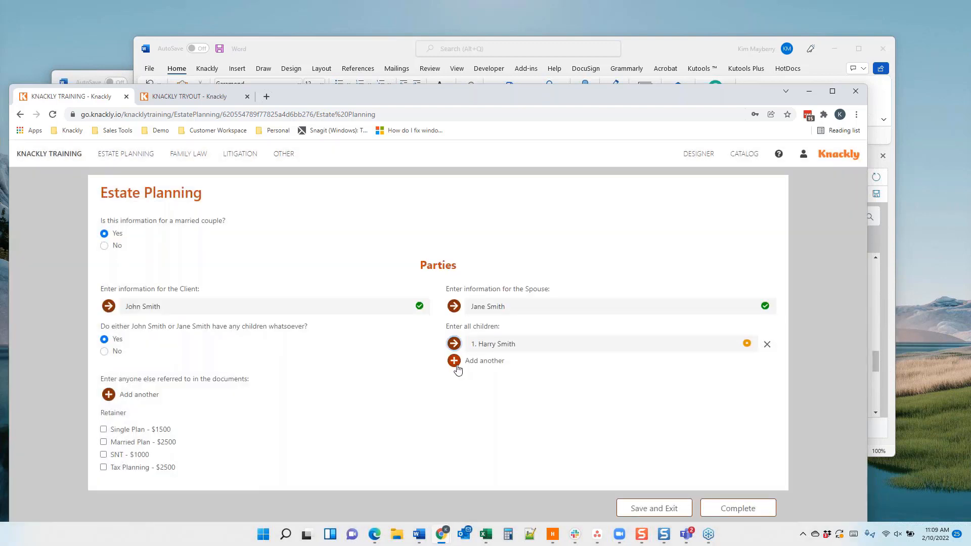
Add a second child with first and last name and accept the child's information
left_click(460, 364)
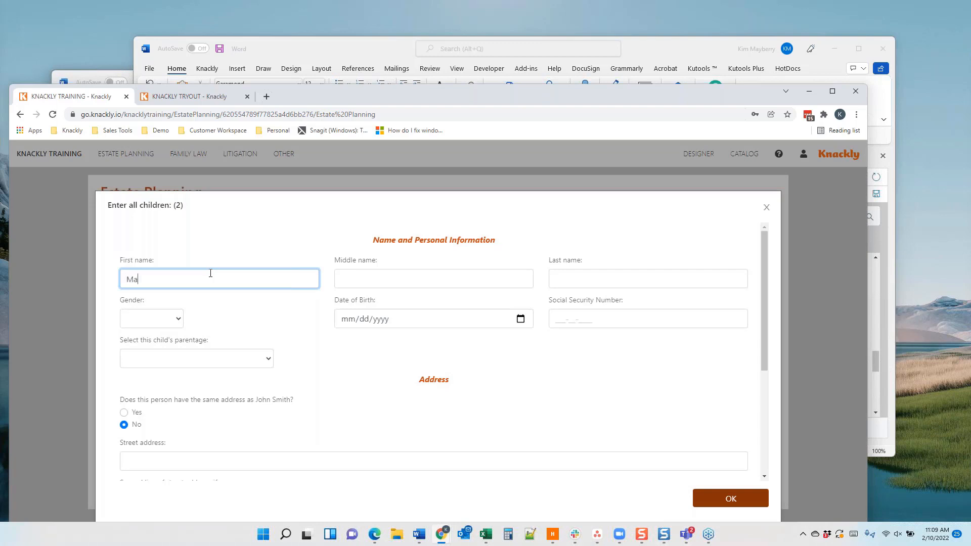
key("Tab")
key("Tab")
type("Smith")
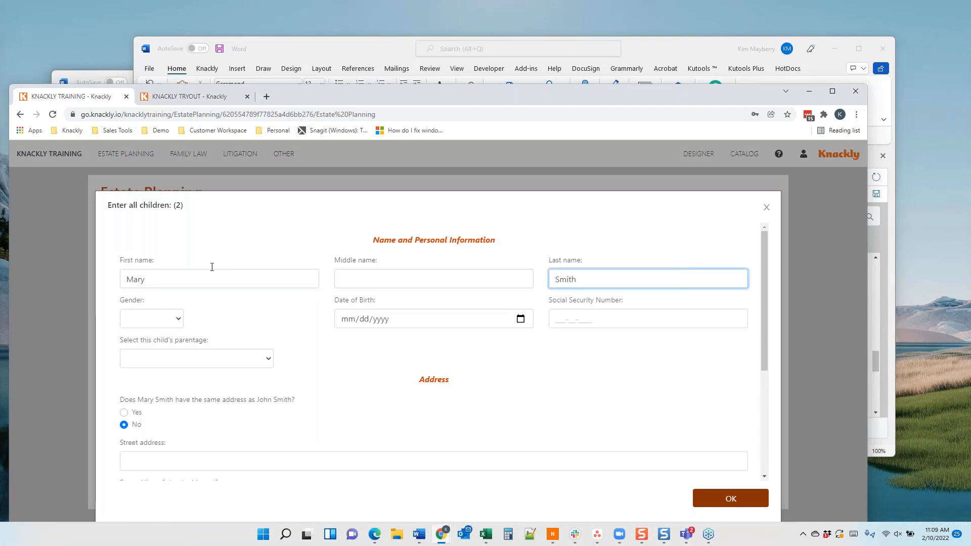
left_click(730, 501)
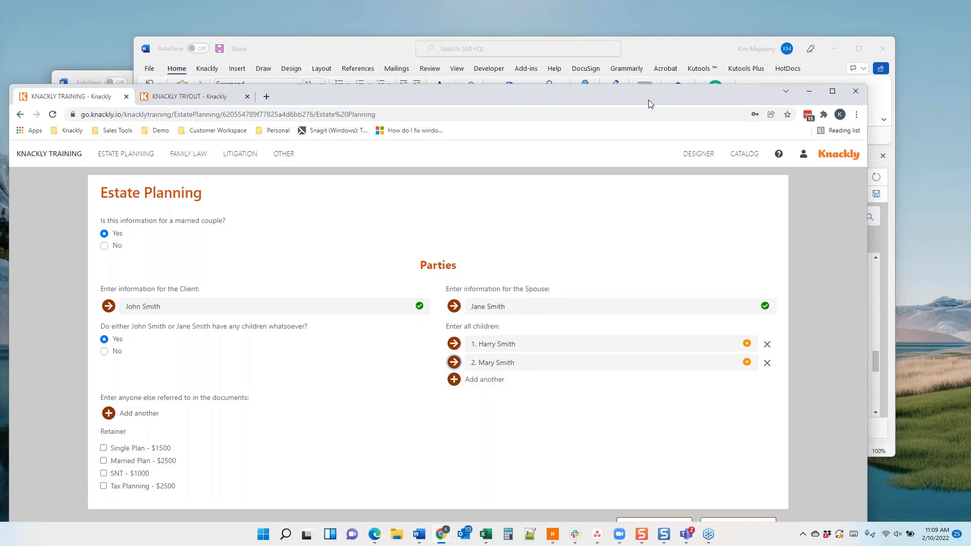
Complete the Estate Planning interview, and switch to Word to publish the Intake template to Knackly
left_click_drag(642, 86, 617, 30)
left_click(703, 473)
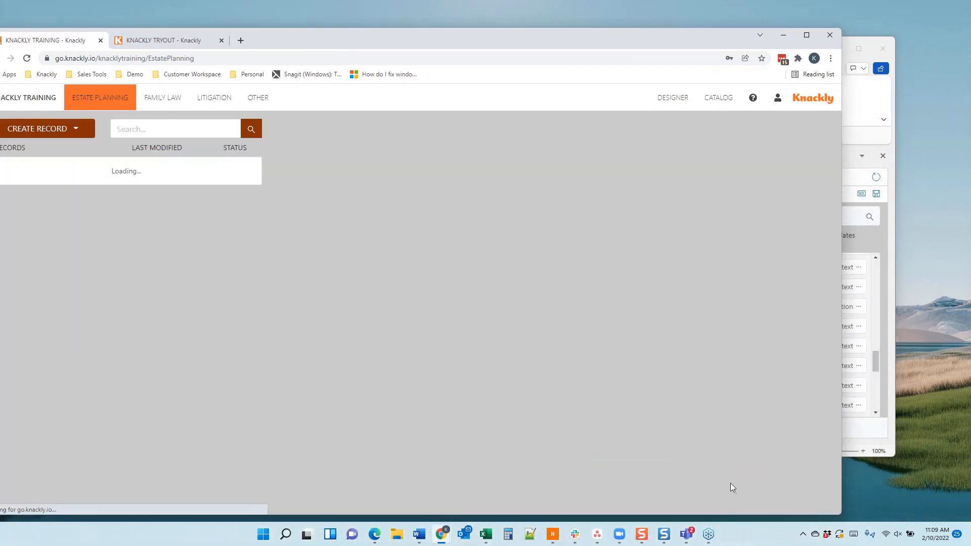
left_click(889, 455)
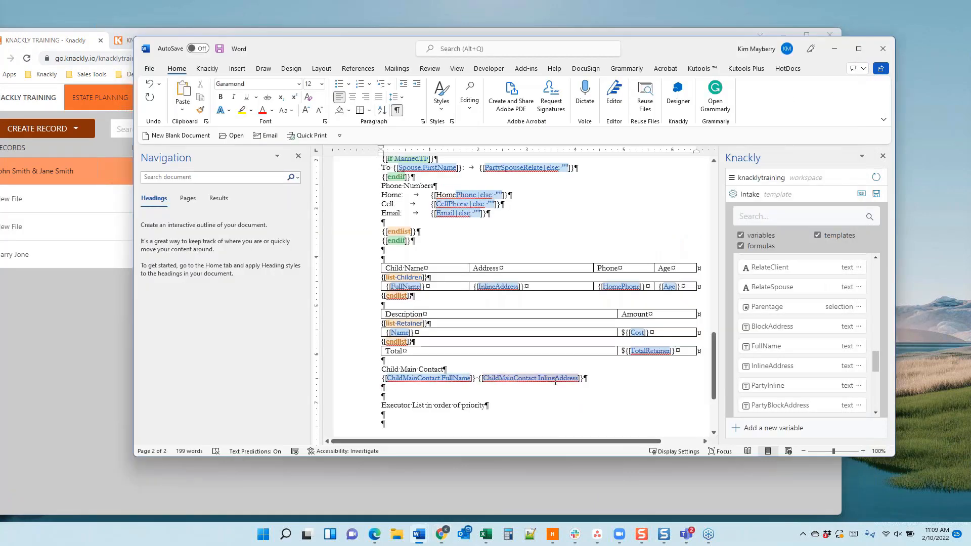
left_click_drag(692, 48, 613, 51)
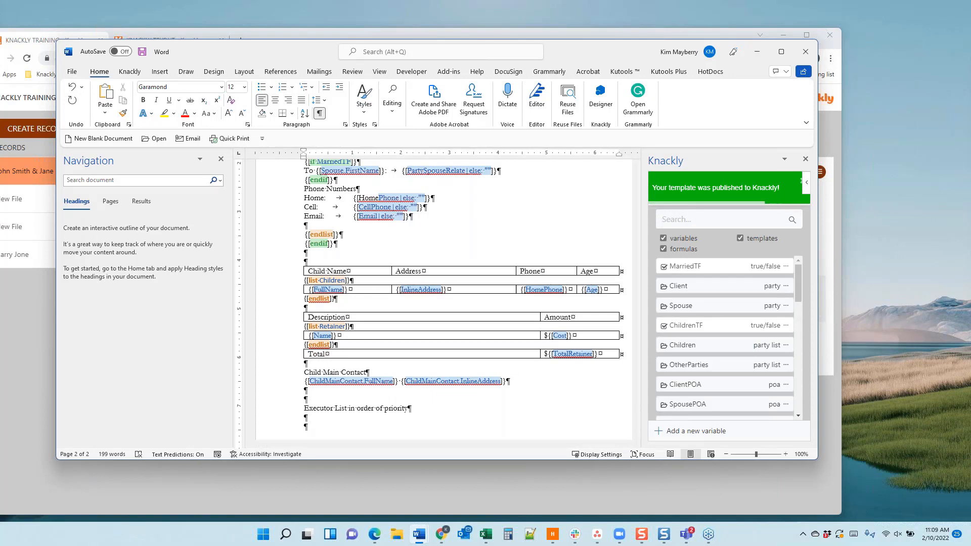
Switch to the browser, reopen the couple's Estate Planning interview for updating, and choose the first child as Child main contact
left_click(17, 321)
left_click_drag(306, 34, 354, 16)
left_click(808, 268)
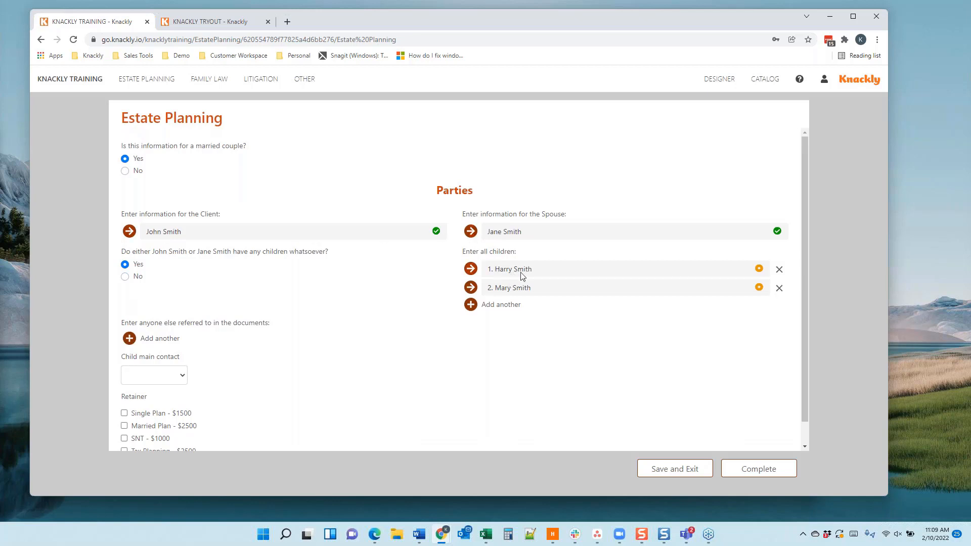
left_click(160, 377)
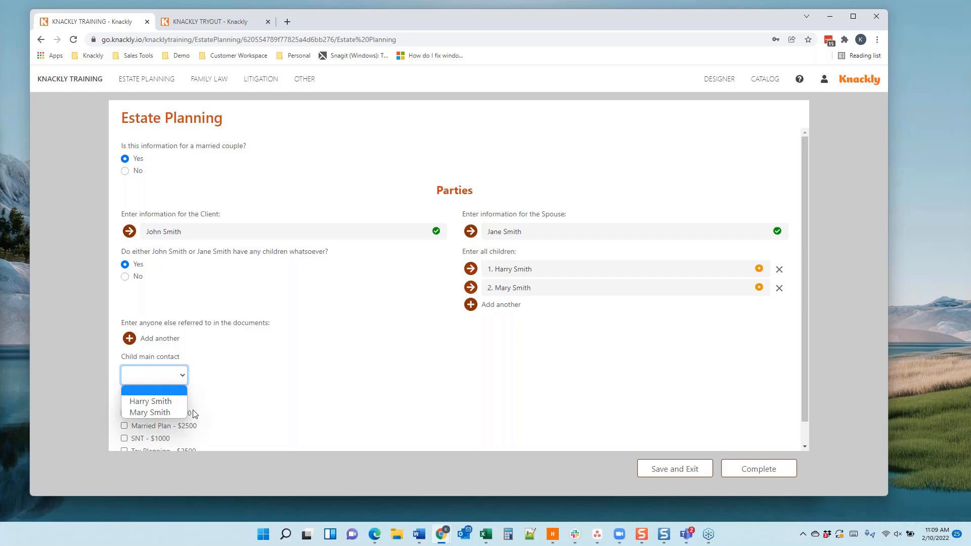
left_click(165, 402)
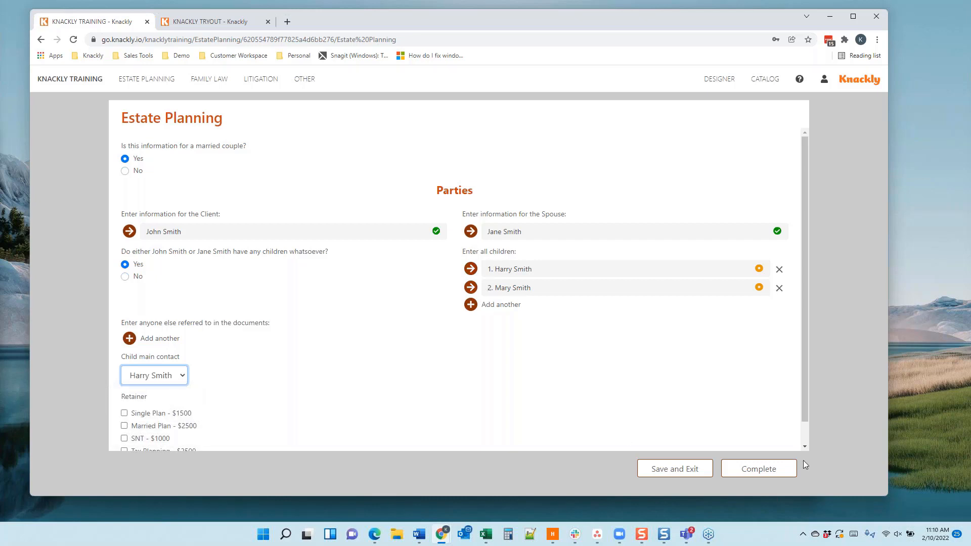
Complete the interview, save the generated intake sheet to Downloads, and open it in Word
left_click(768, 469)
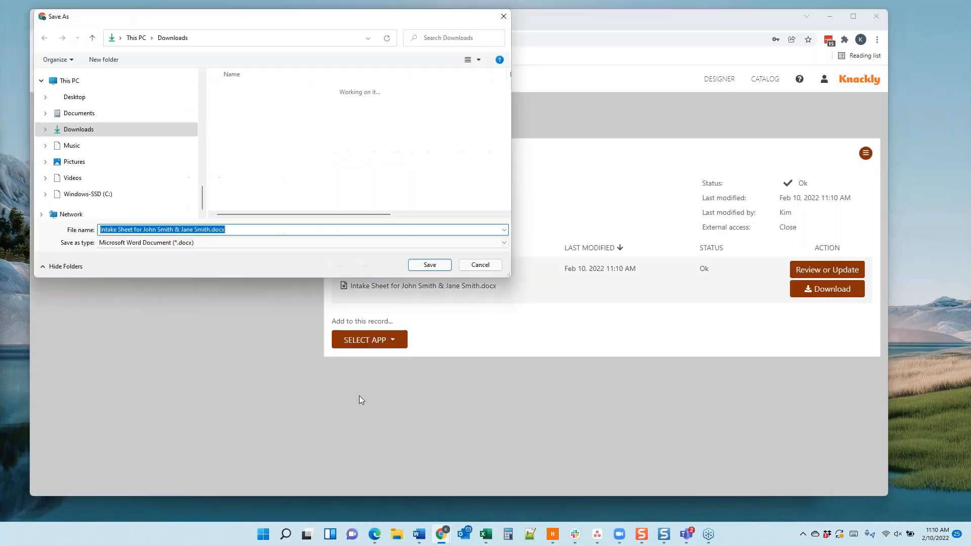
left_click(428, 263)
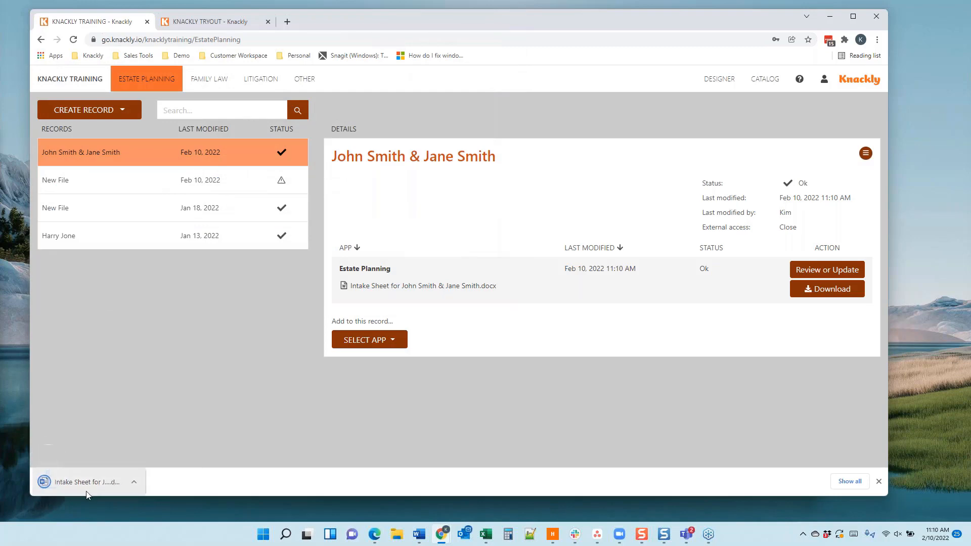
left_click(91, 482)
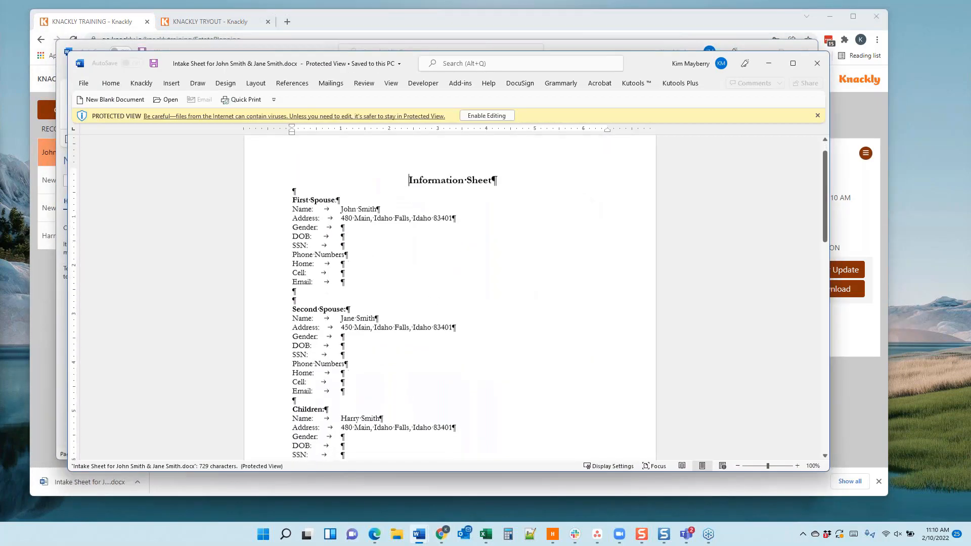
Examine the name and address under Child Main Contact near the end of the intake sheet
scroll(416, 332, "down", 10)
scroll(416, 331, "down", 9)
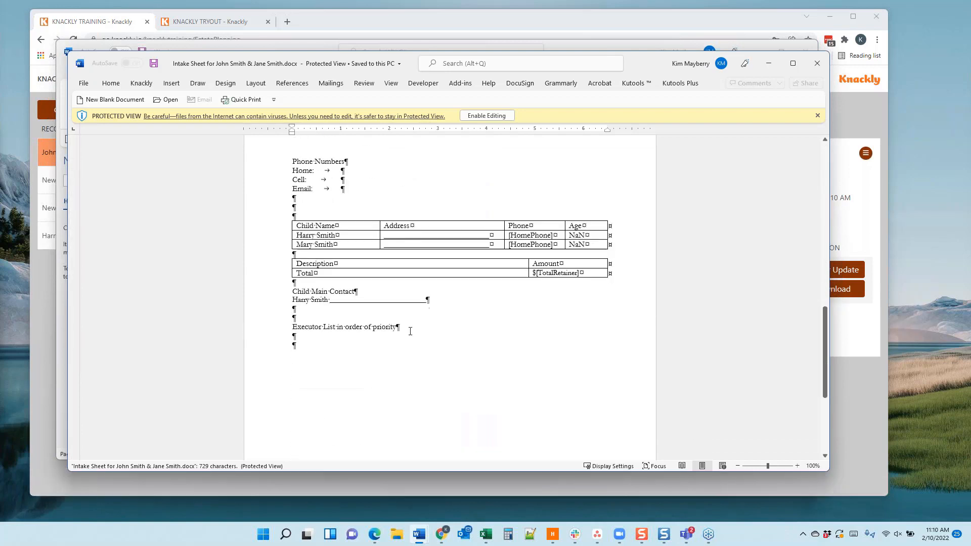
left_click_drag(330, 303, 424, 304)
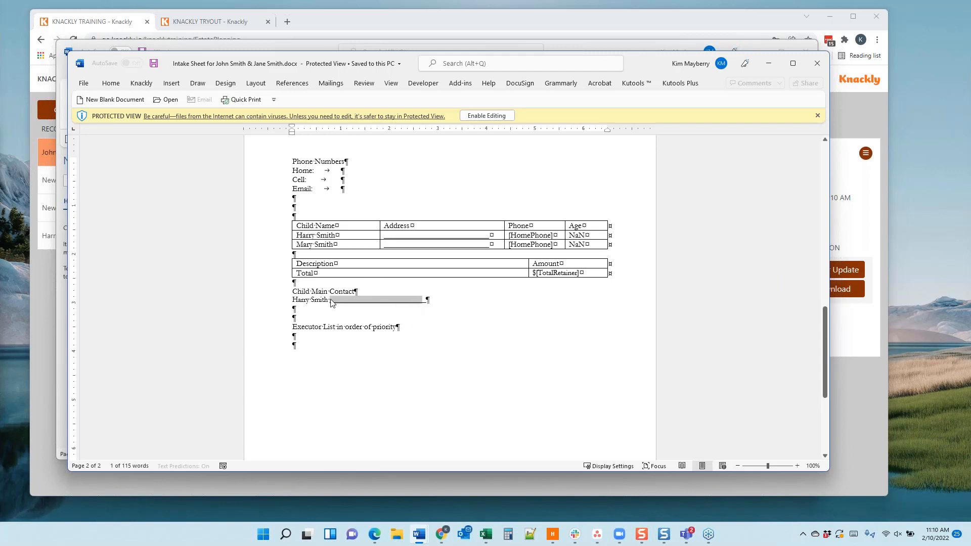
Switch to the browser, open the EstatePlan model's ChildMainContact variable in the designer, and review its Children source against the other variables
left_click(436, 17)
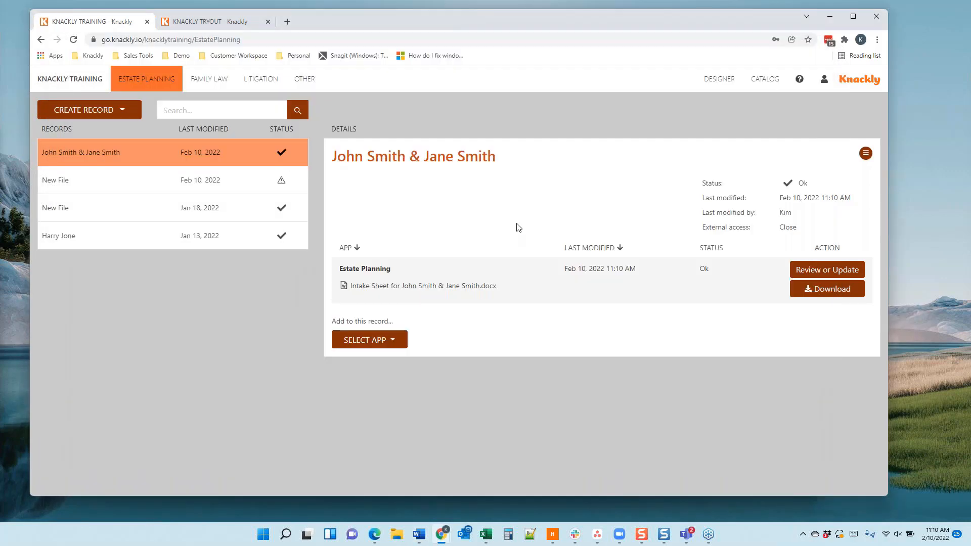
left_click(719, 79)
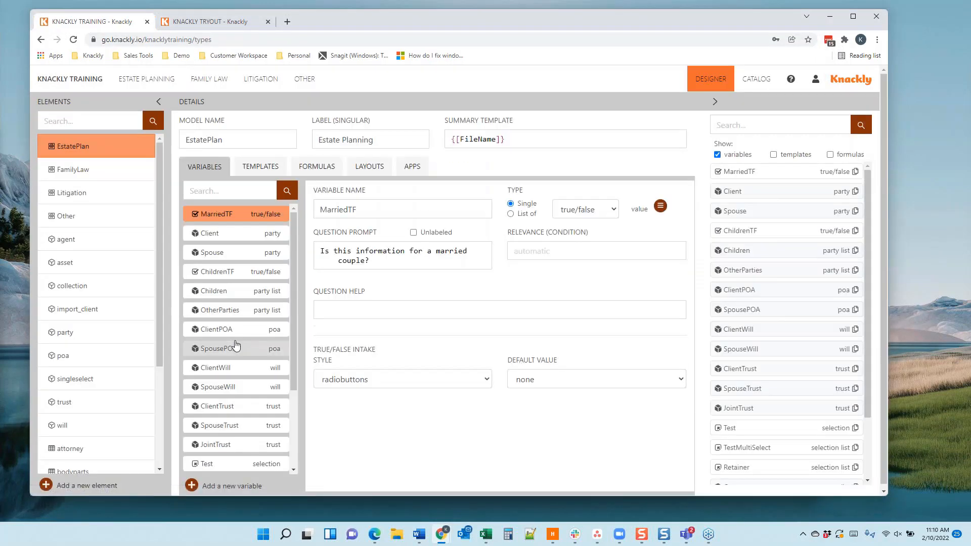
scroll(237, 394, "down", 3)
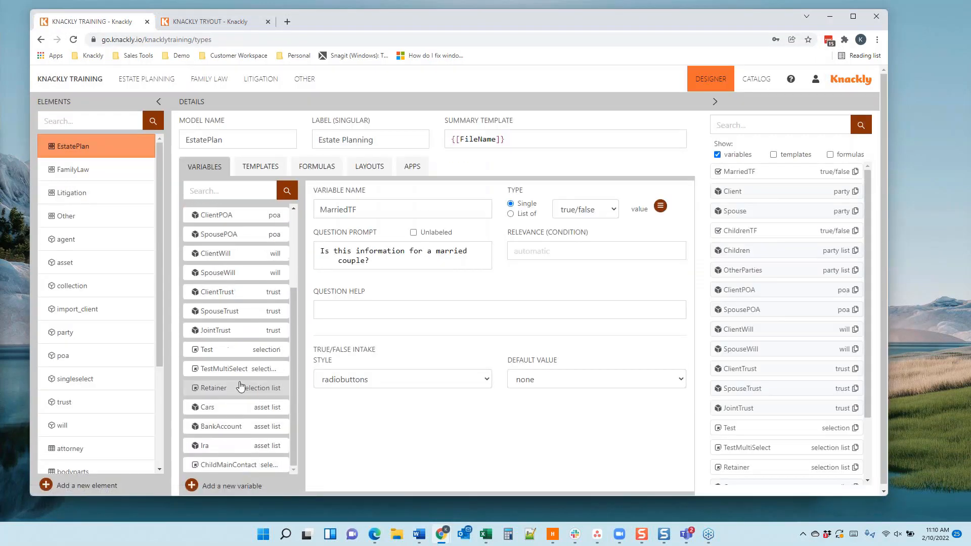
left_click(231, 466)
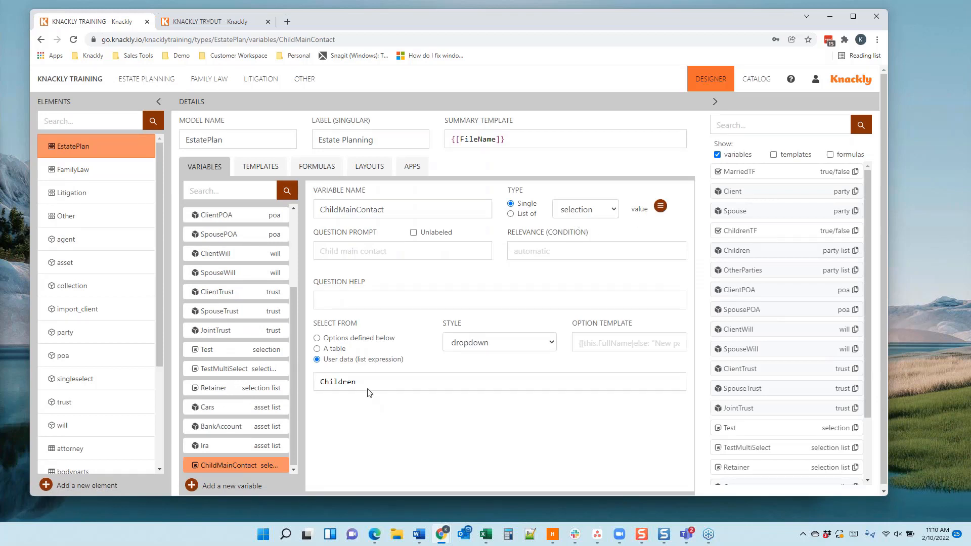
scroll(212, 263, "up", 3)
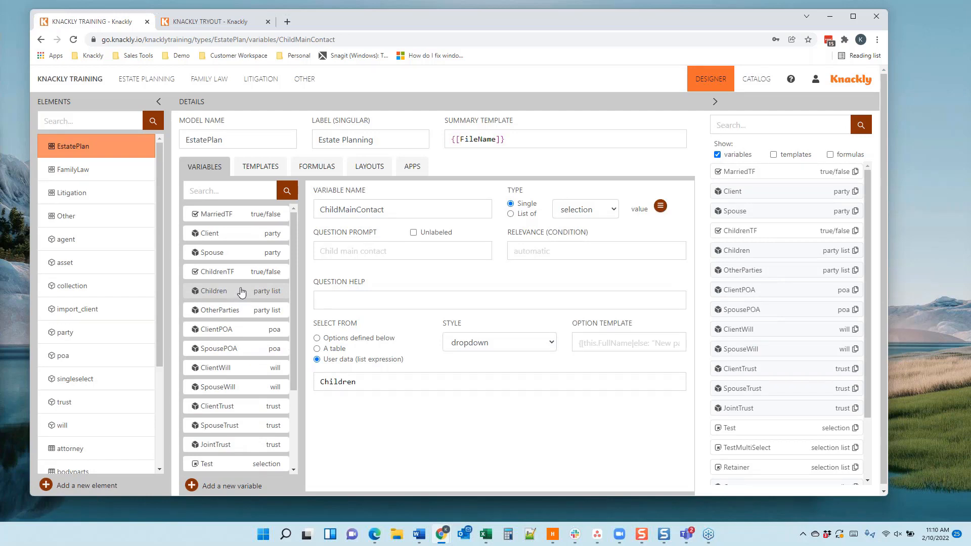
scroll(233, 315, "down", 5)
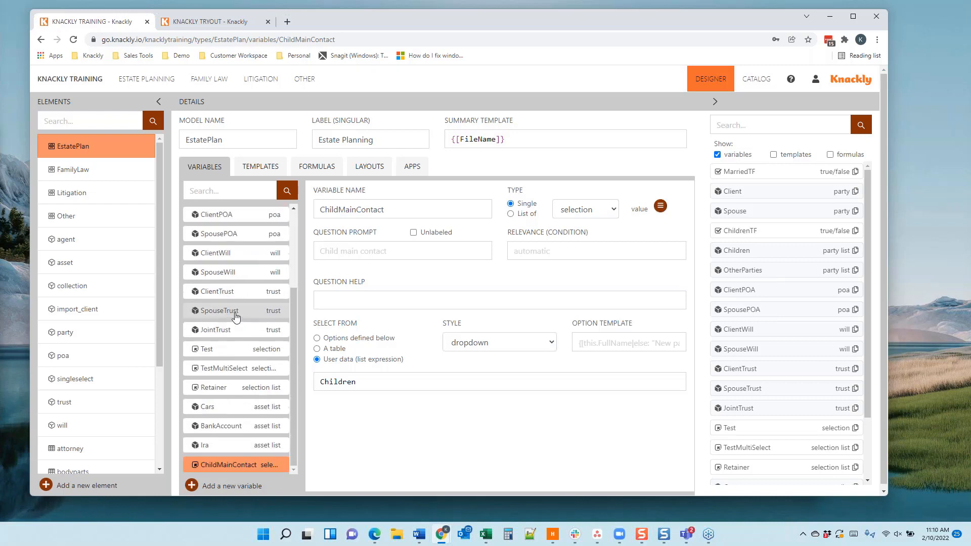
scroll(272, 414, "up", 2)
scroll(272, 415, "down", 2)
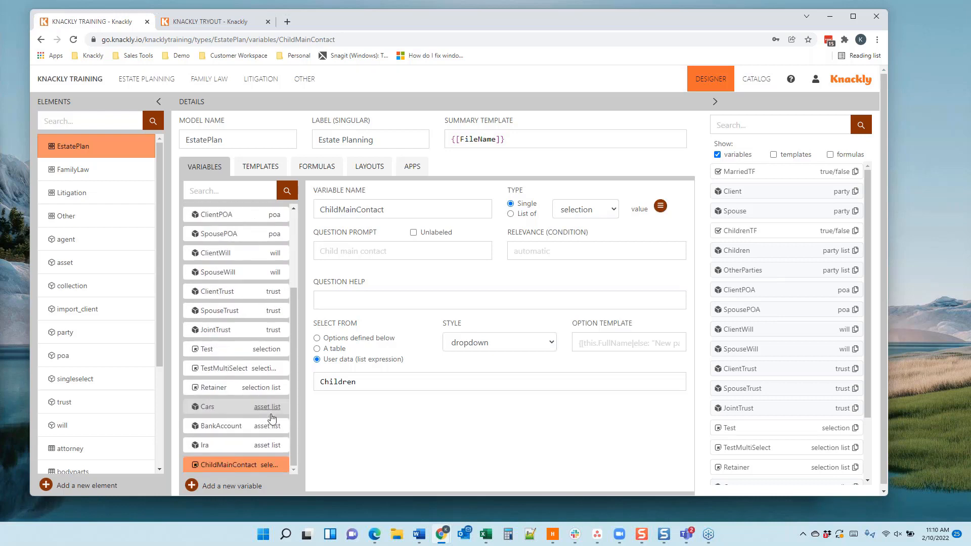
scroll(271, 418, "up", 6)
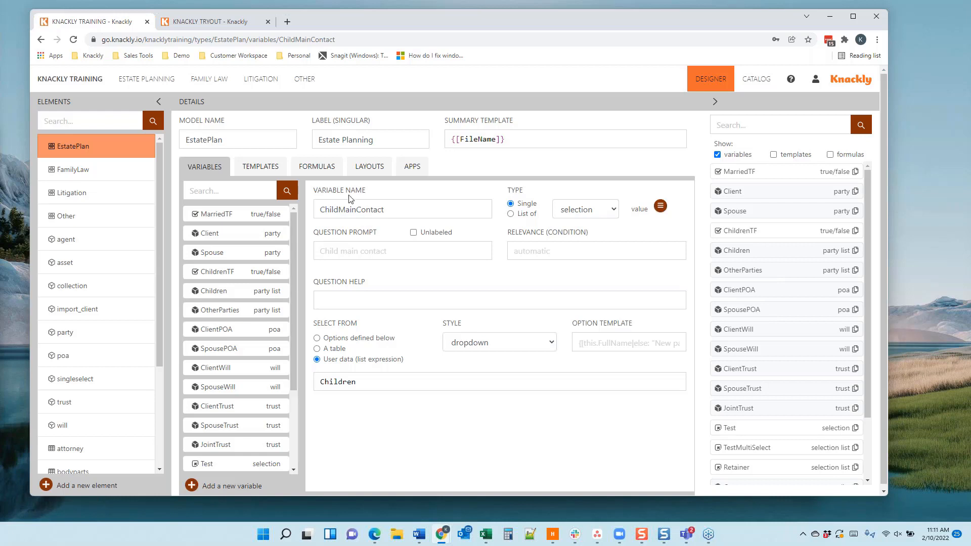
Review the name, type and expressions of the EstatePlan model's PotentialAgents formula and compare them with the model's variables
left_click(322, 172)
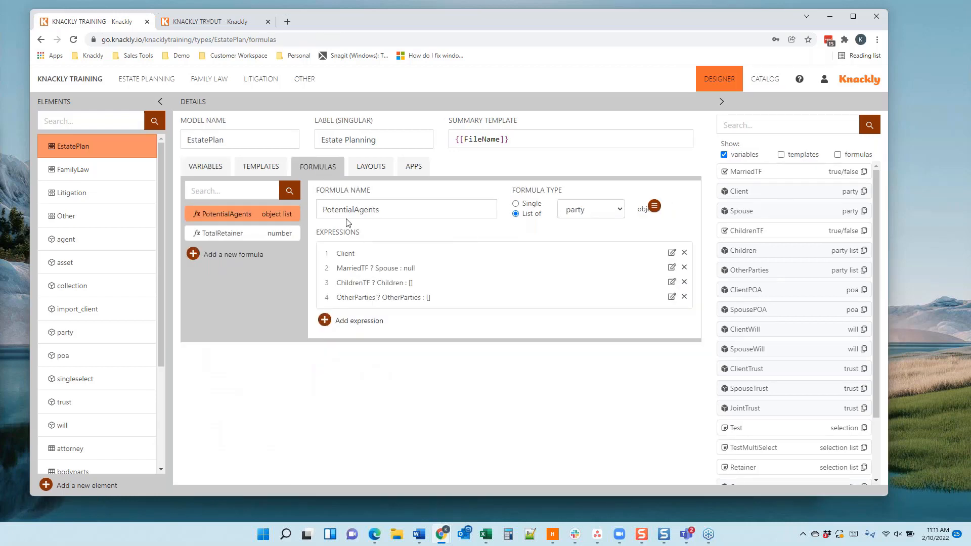
left_click(331, 210)
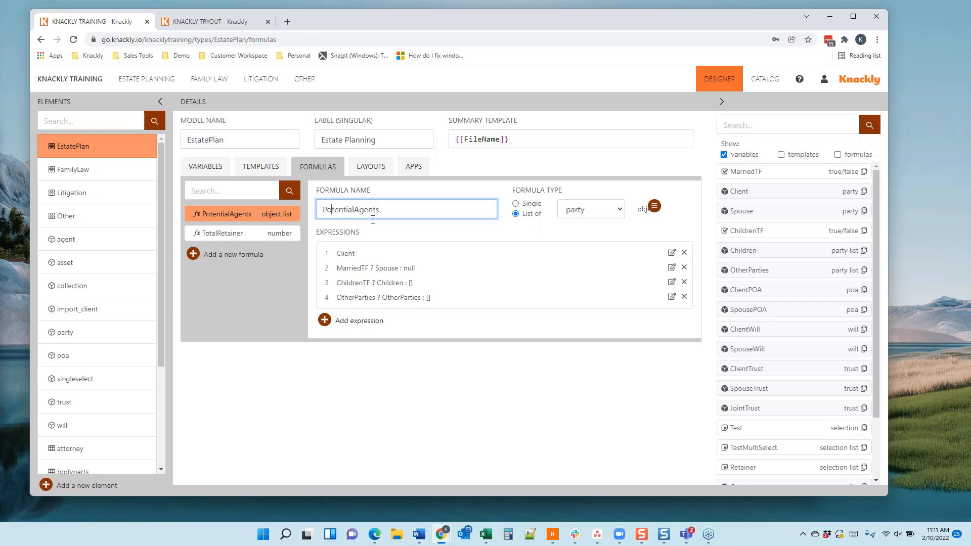
left_click_drag(396, 210, 322, 229)
left_click(395, 207)
left_click(202, 166)
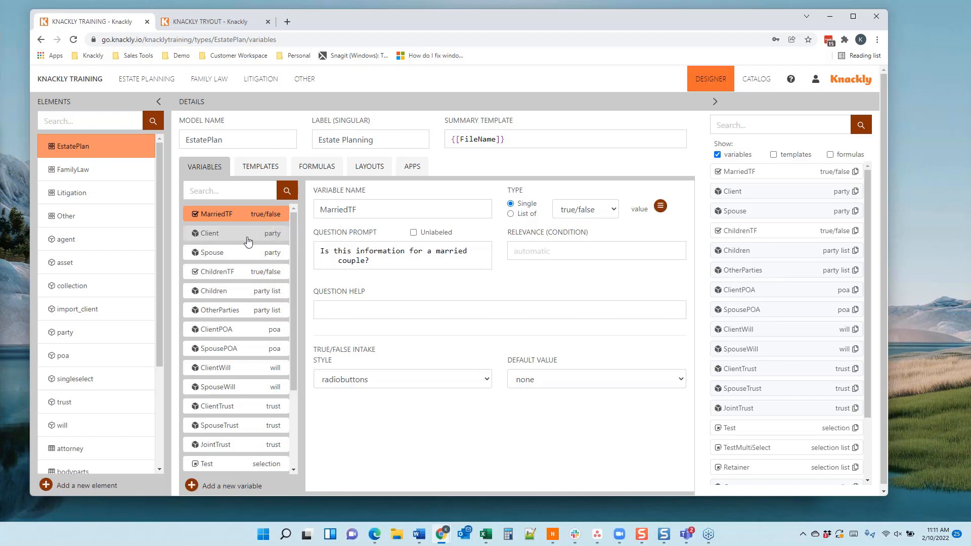
left_click(313, 169)
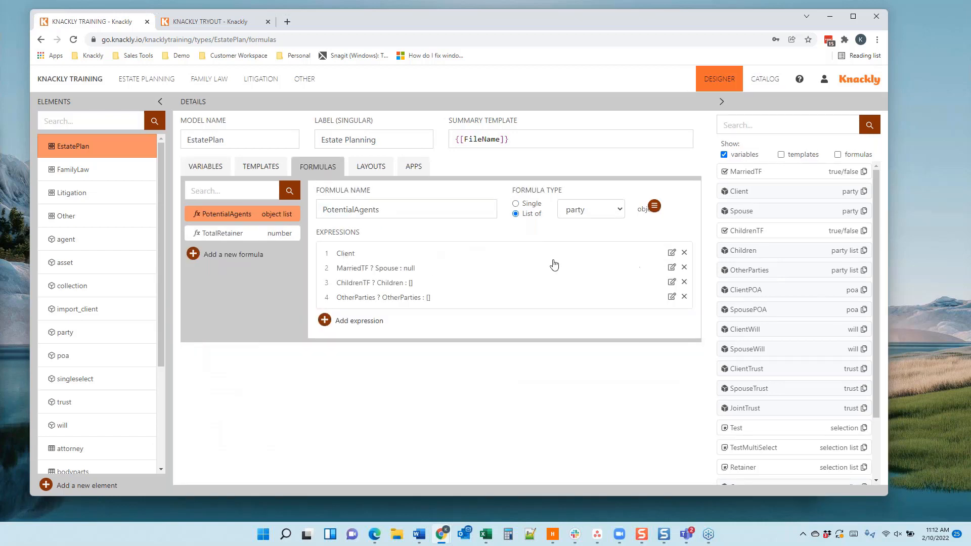
Review the Client and MarriedTF ? Spouse : null expressions of the PotentialAgents formula
left_click(671, 253)
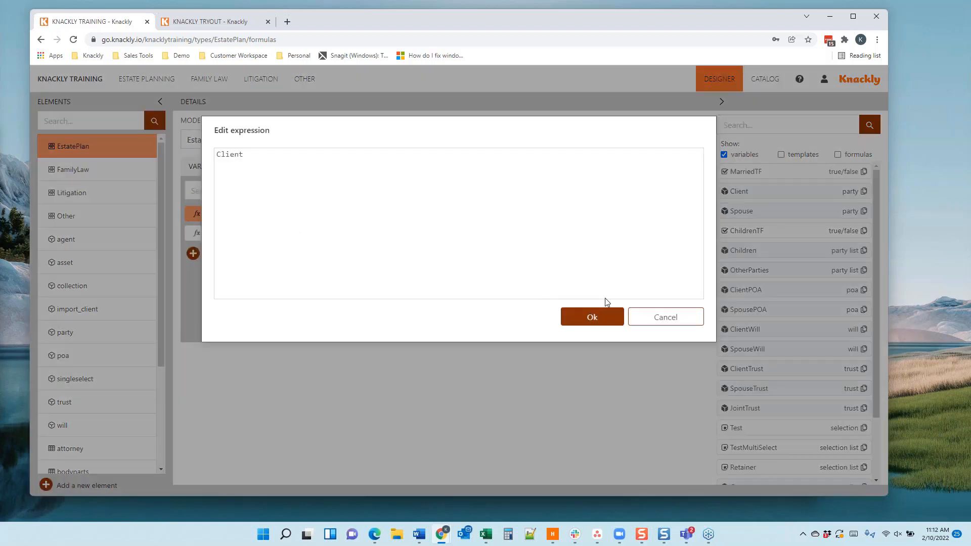
left_click(672, 325)
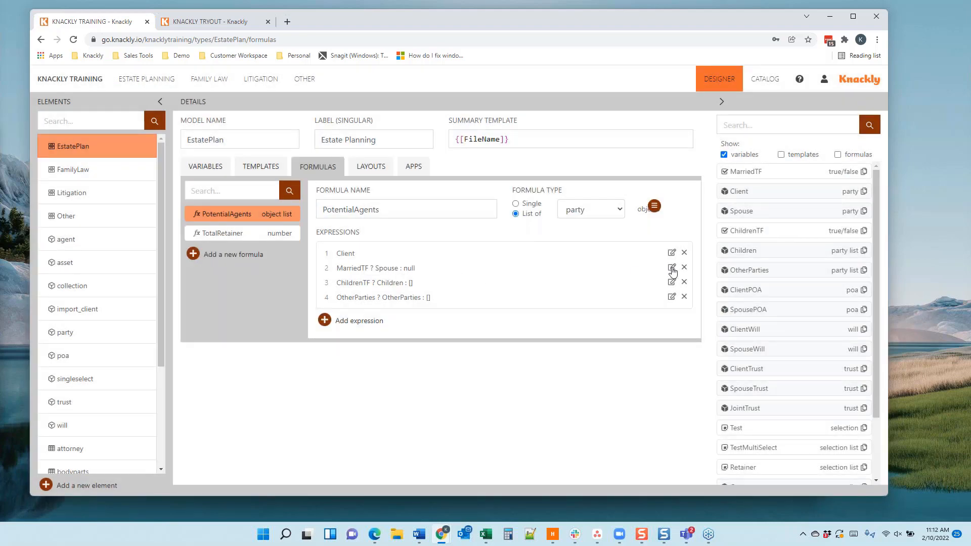
left_click(671, 267)
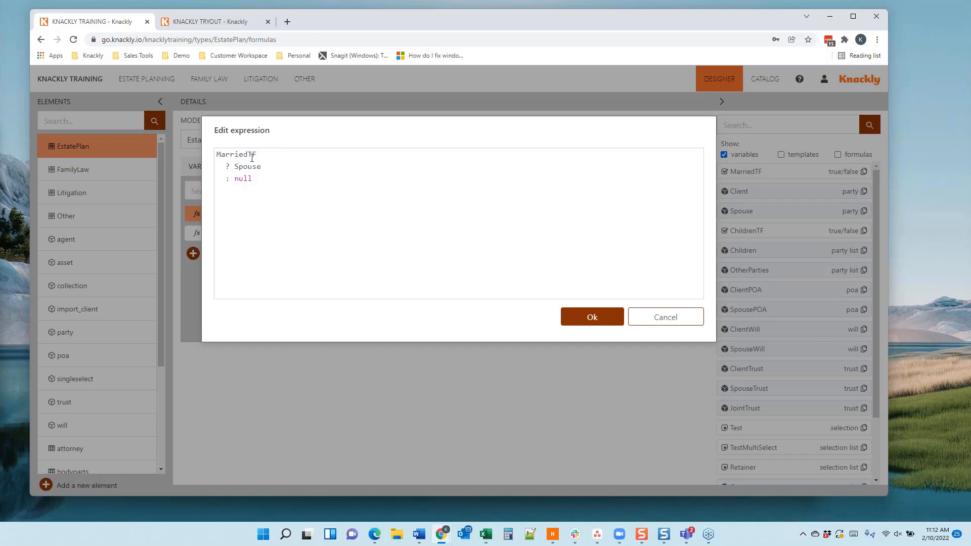
left_click_drag(261, 155, 217, 155)
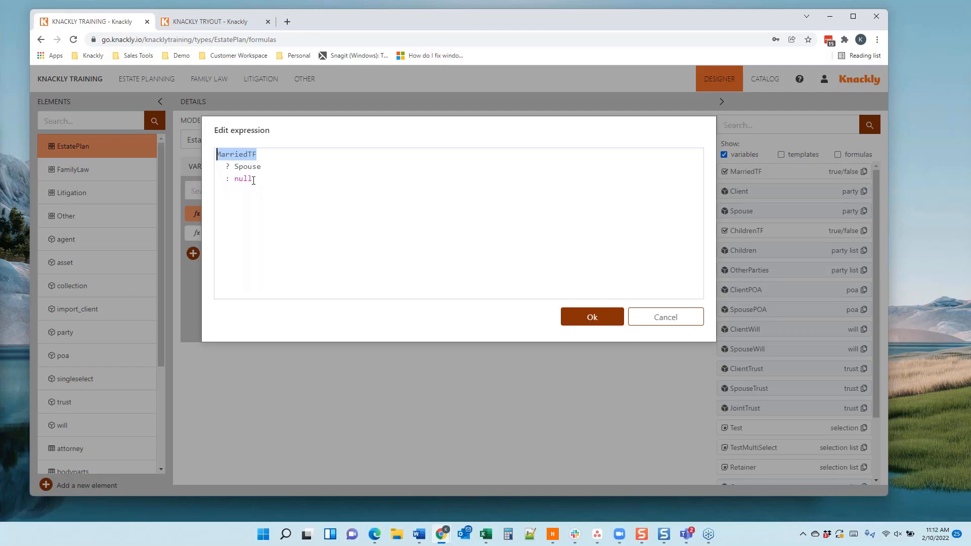
Copy the full MarriedTF expression in PotentialAgents, reduce the expression to just Spouse, and accept the edit
left_click_drag(259, 182, 204, 154)
key("ctrl+c")
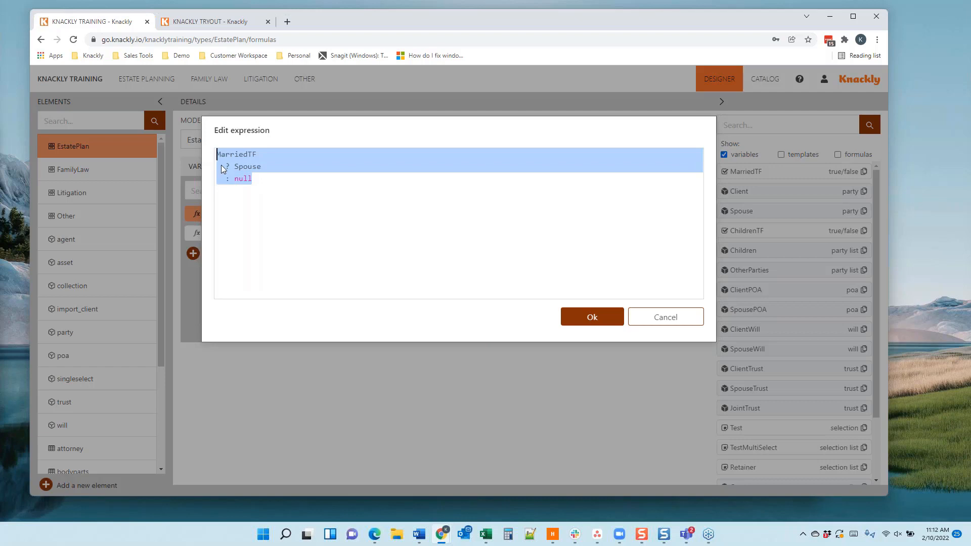
left_click(264, 158)
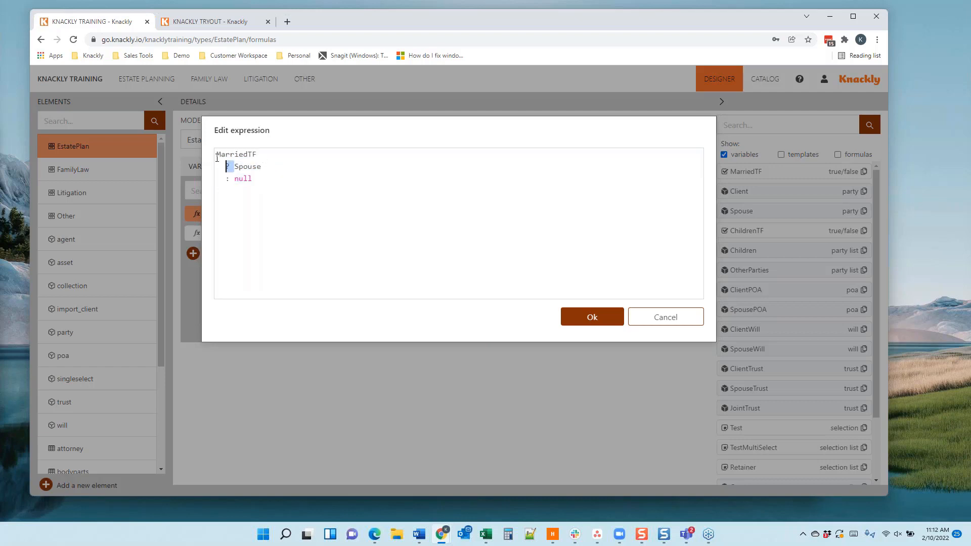
left_click_drag(234, 168, 212, 158)
key("BackSpace")
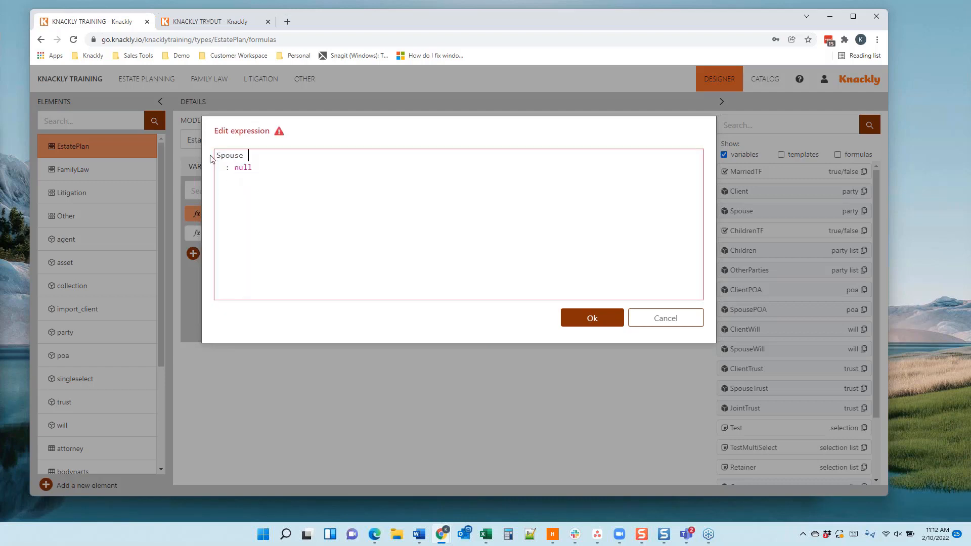
key("Delete")
key("Delete")
key("Delete")
key("Delete")
key("Delete")
key("Delete")
key("Delete")
key("Delete")
key("Delete")
left_click(600, 317)
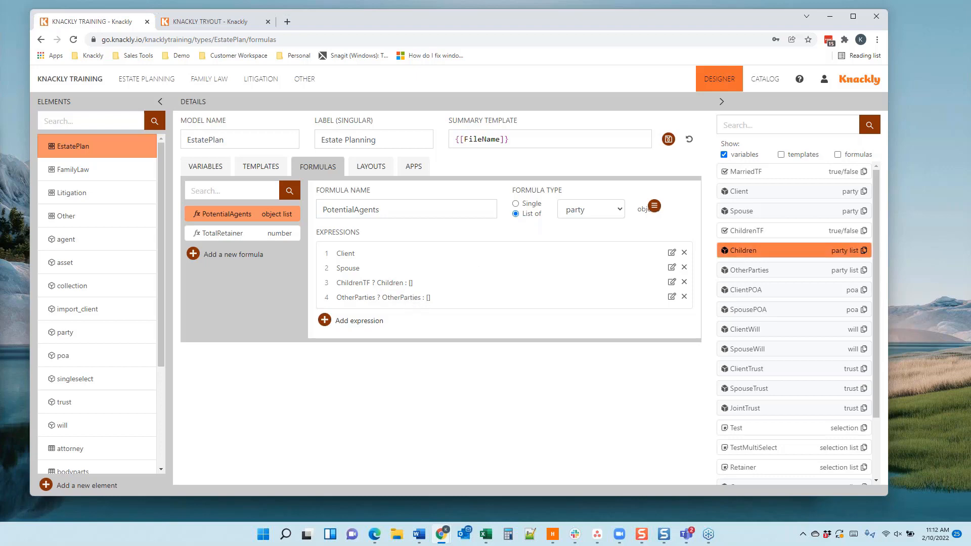
Try to restore the second PotentialAgents expression to the copied MarriedTF ? Spouse : null condition, and review its parts
left_click(672, 267)
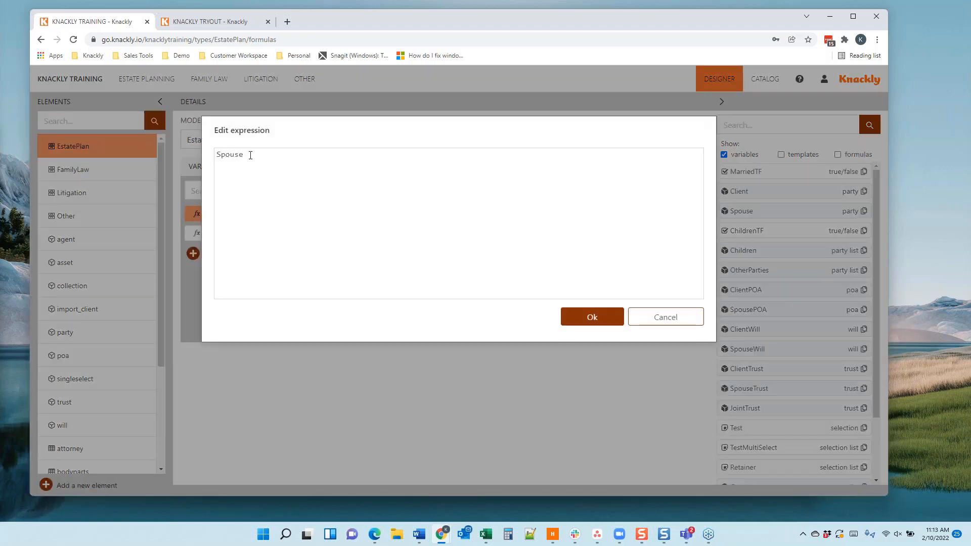
key("ctrl+a")
key("ctrl+v")
left_click_drag(259, 153, 217, 154)
left_click(229, 166)
double_click(228, 166)
left_click_drag(234, 167, 263, 166)
left_click(678, 324)
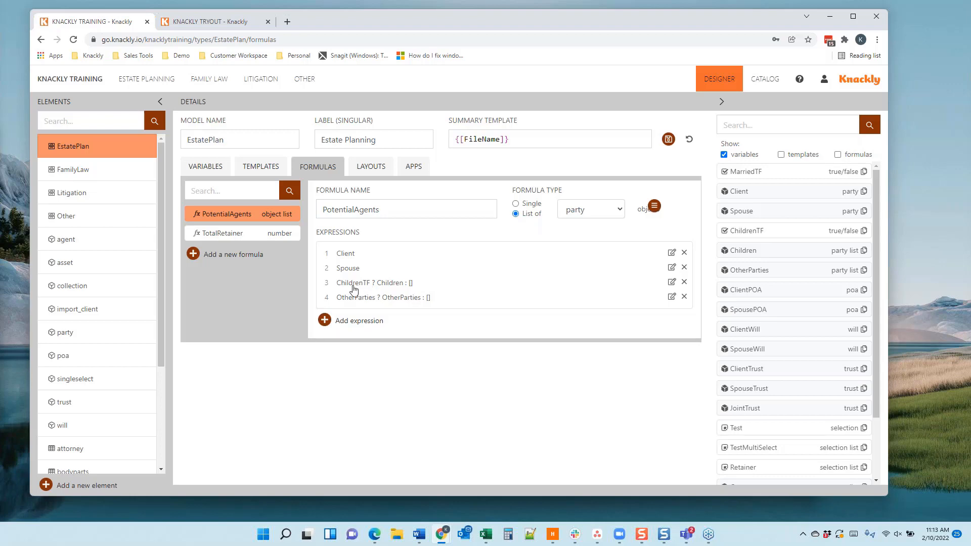
Examine the Children and empty-list parts of the ChildrenTF expression, and review the PotentialAgents formula name
left_click(672, 283)
left_click_drag(234, 167, 262, 175)
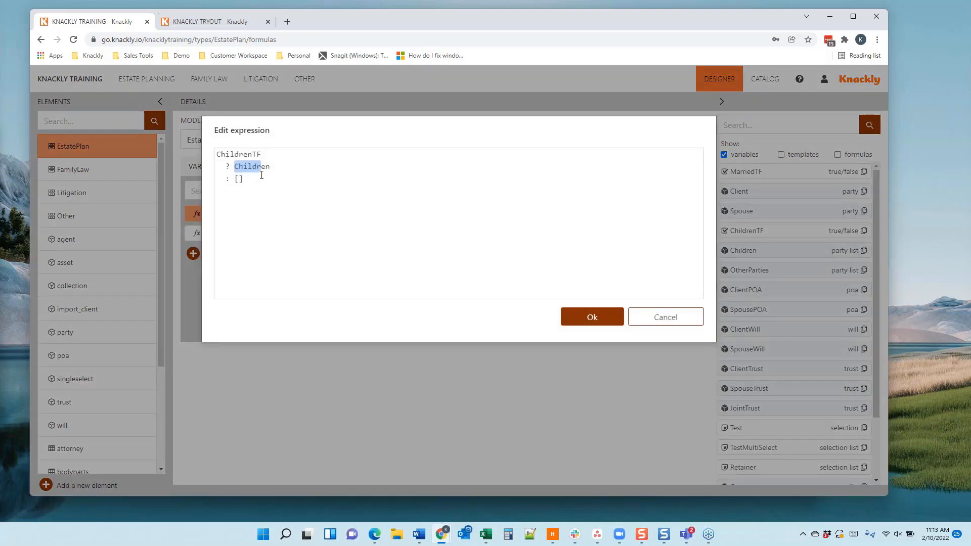
left_click(267, 169)
left_click_drag(235, 166, 271, 166)
left_click_drag(234, 182, 243, 183)
left_click(661, 319)
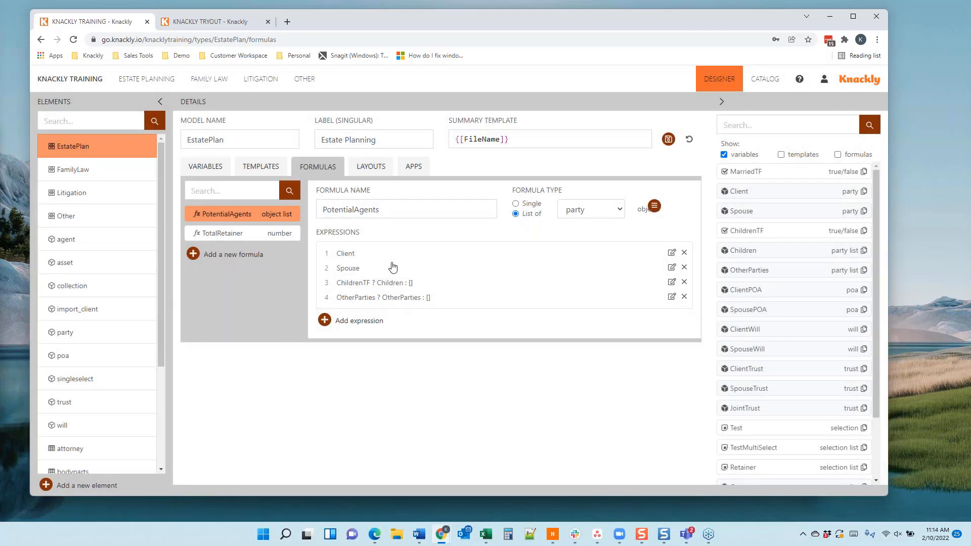
left_click_drag(384, 209, 318, 204)
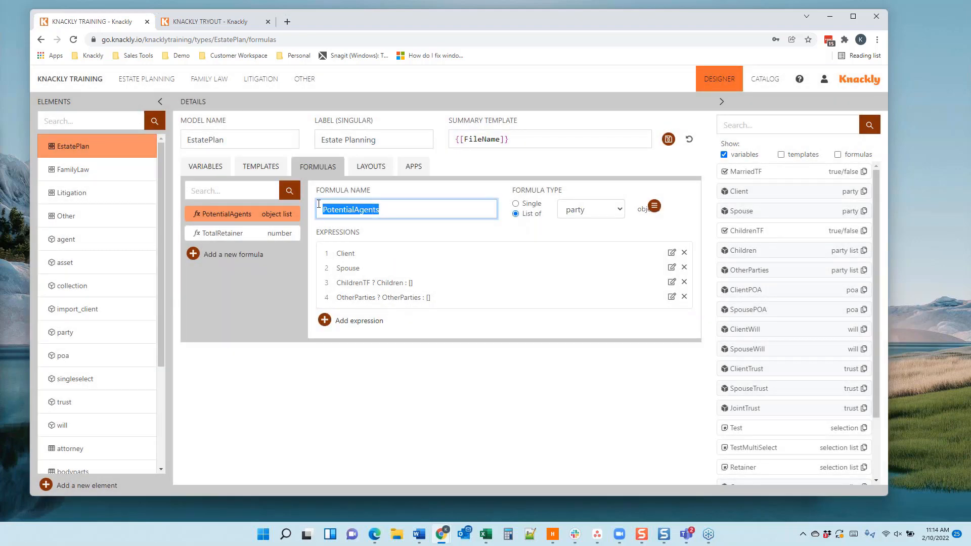
Add a list-of-selection variable named Executors to the EstatePlan model and save the model
left_click(205, 172)
scroll(243, 391, "down", 3)
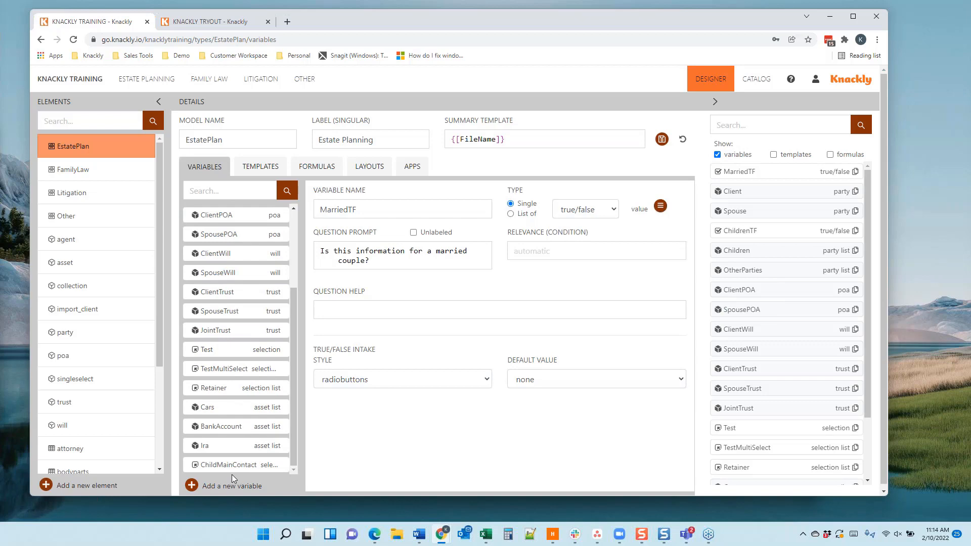
left_click(193, 486)
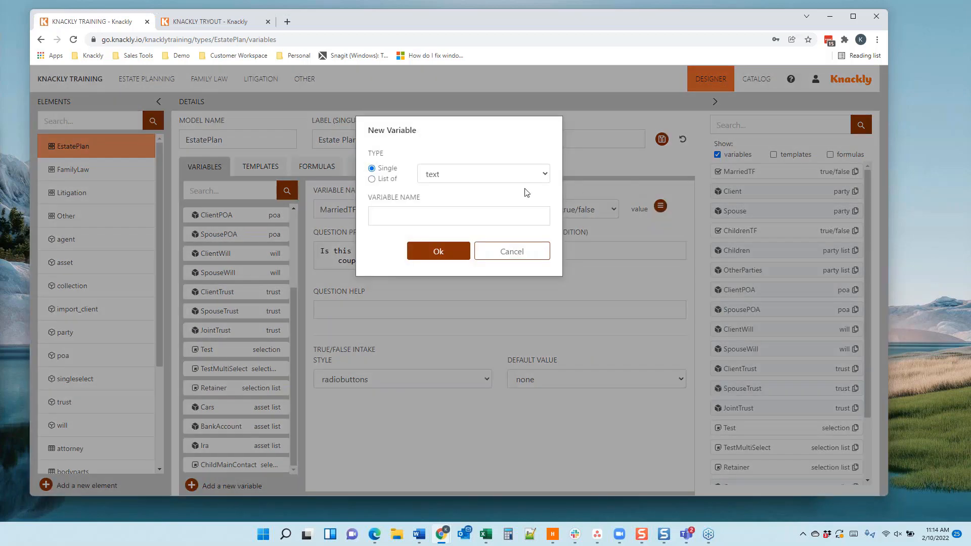
left_click(462, 178)
left_click(453, 236)
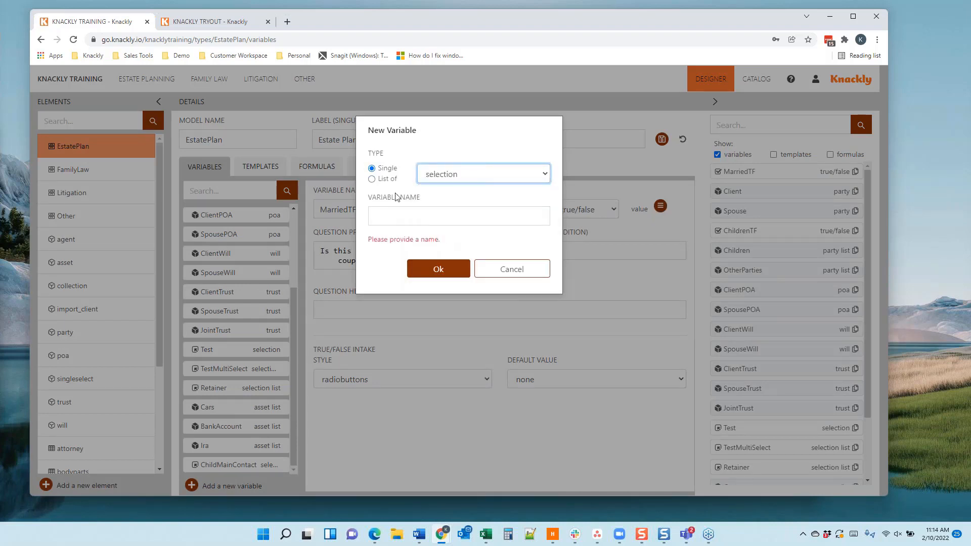
left_click(372, 179)
left_click(383, 215)
type("Ex")
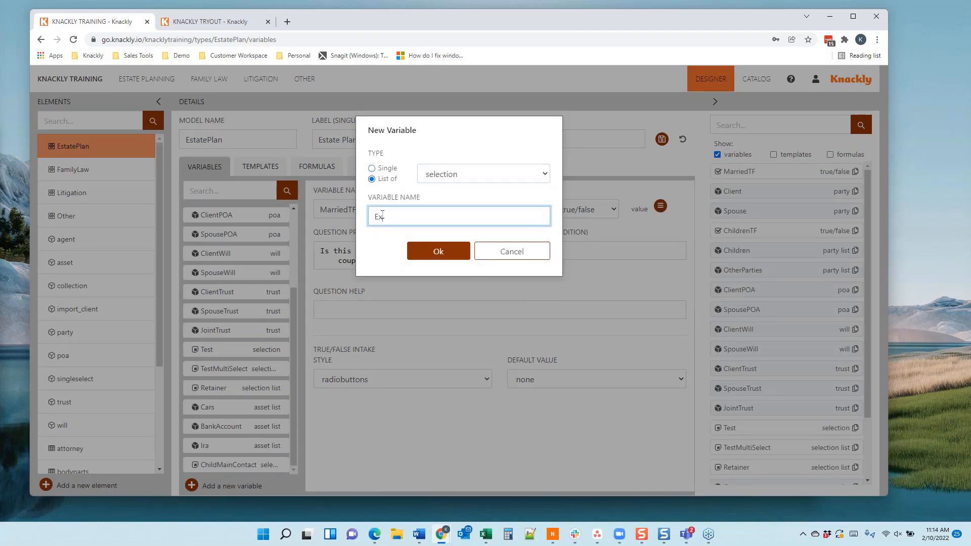
type("ecutors")
left_click(438, 251)
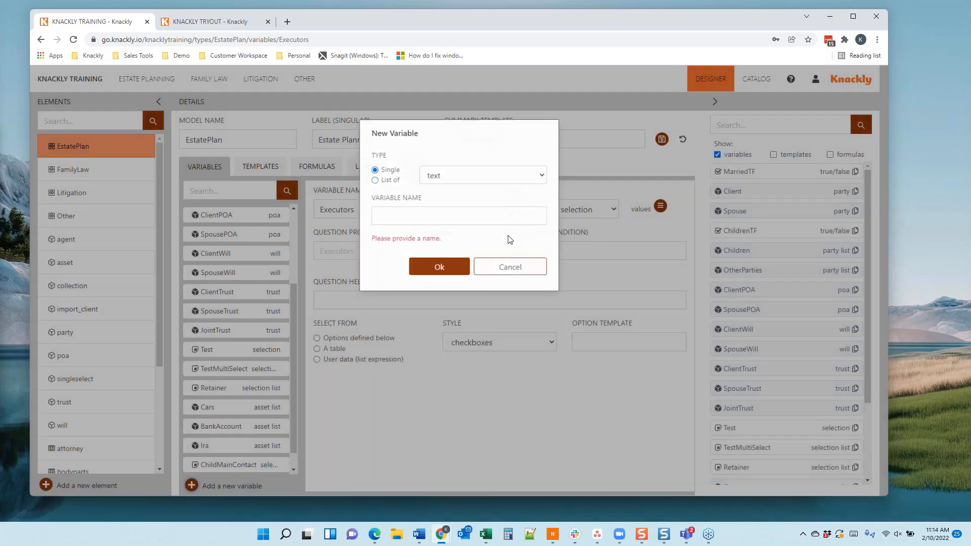
left_click(662, 139)
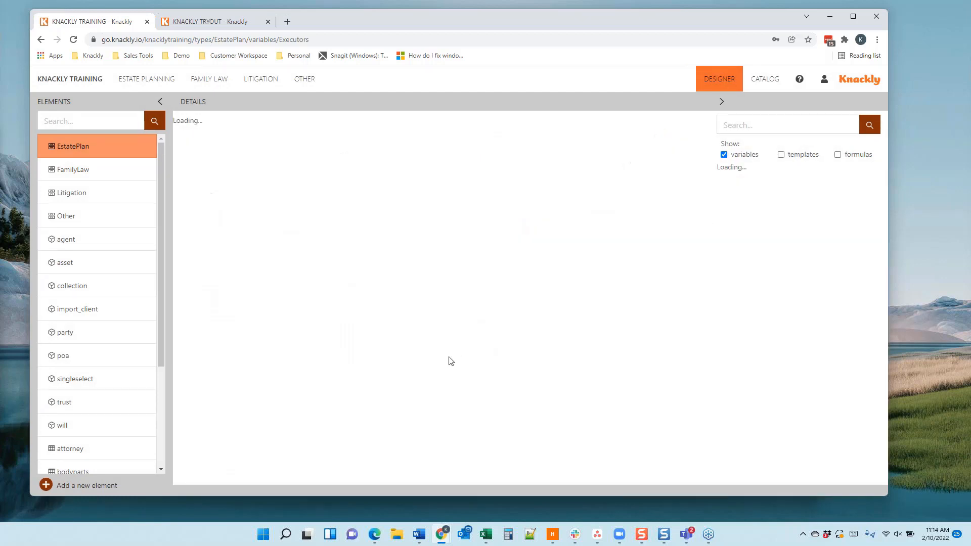
Set the Executors variable to select from user data with the list expression PotentialAgents, and save the changes
left_click(317, 360)
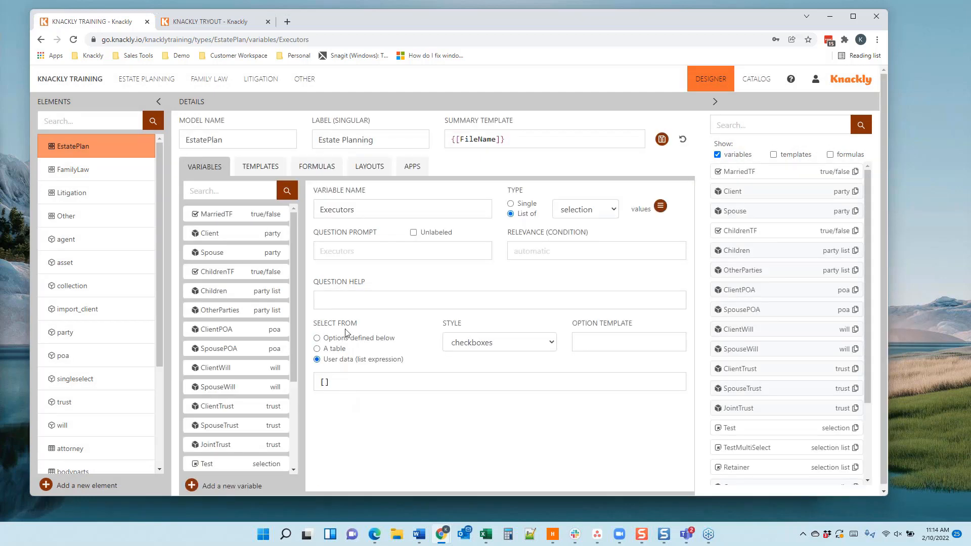
left_click(318, 170)
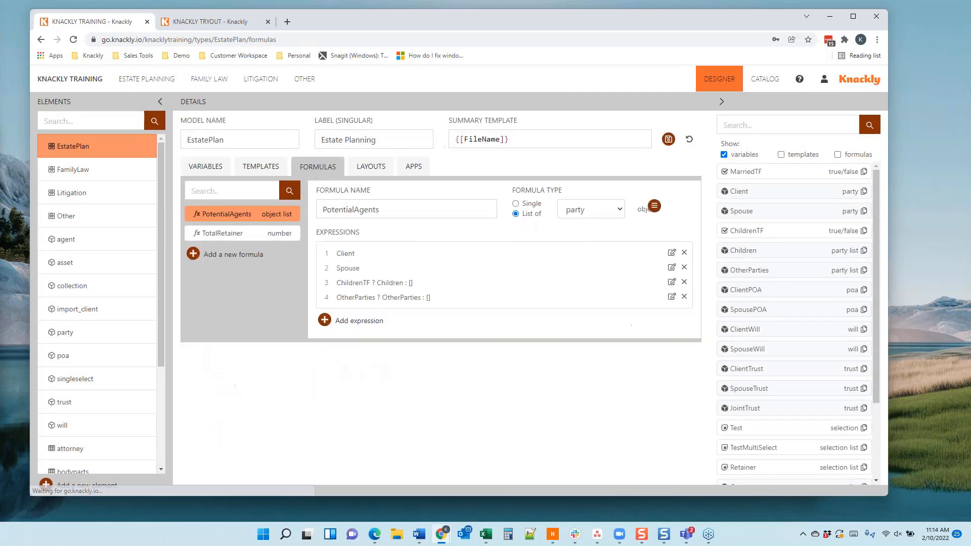
left_click_drag(379, 211, 323, 211)
key("ctrl+c")
left_click(205, 167)
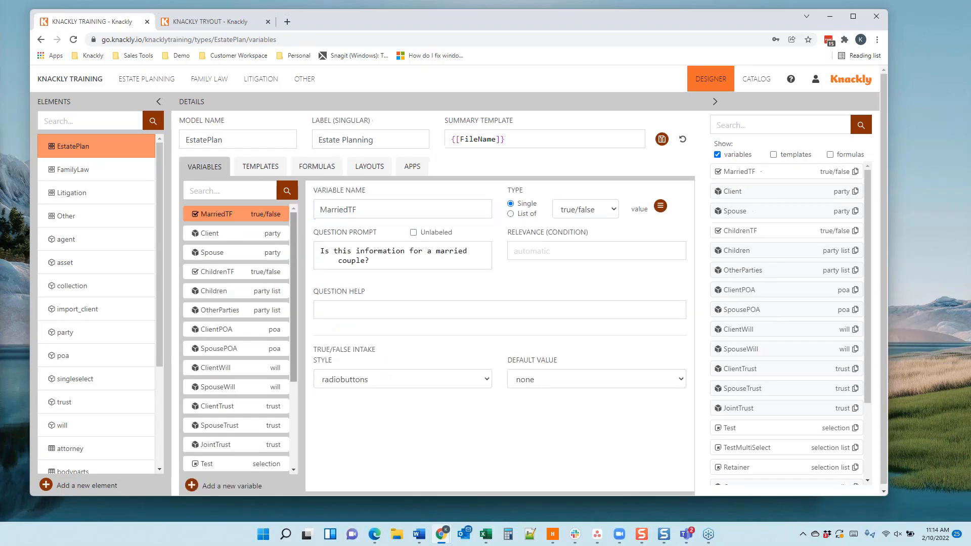
scroll(257, 425, "down", 2)
left_click(215, 465)
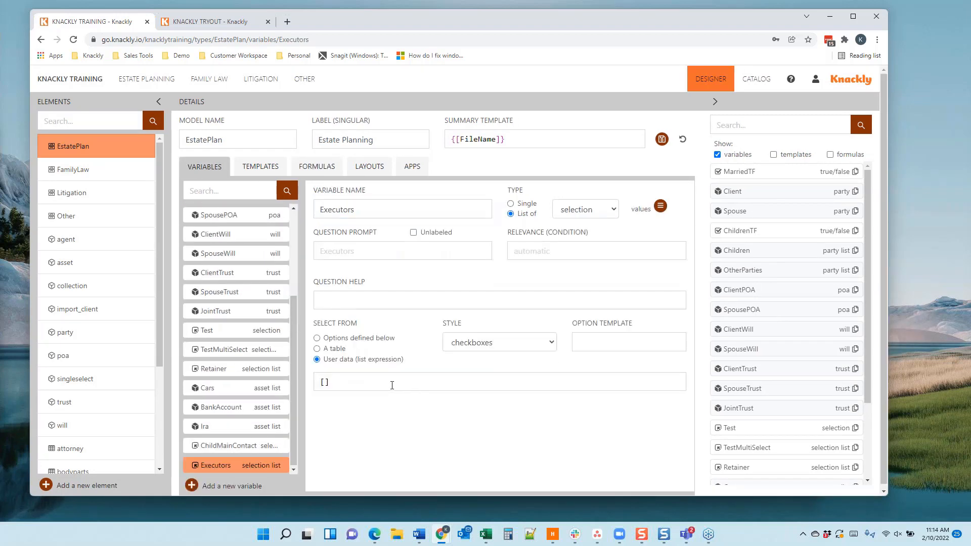
key("ctrl+v")
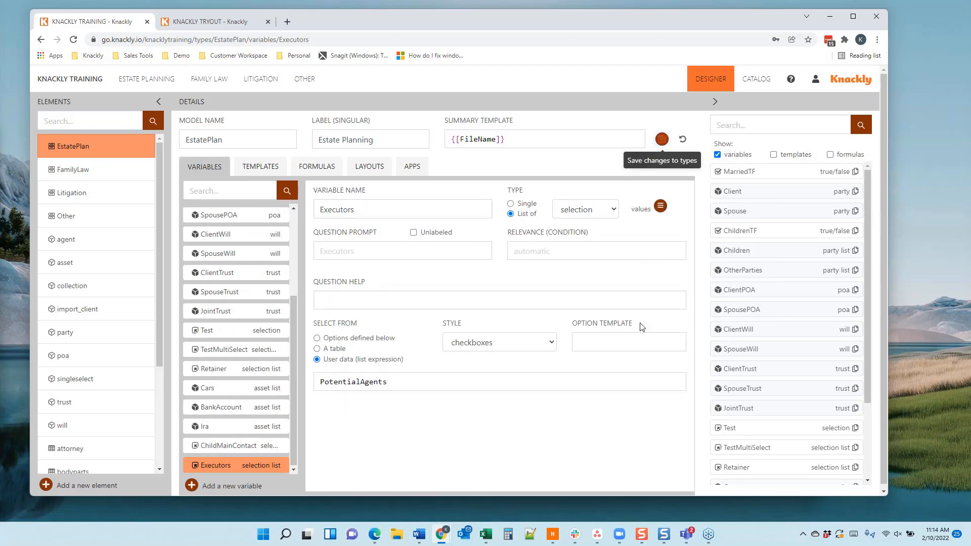
left_click(662, 139)
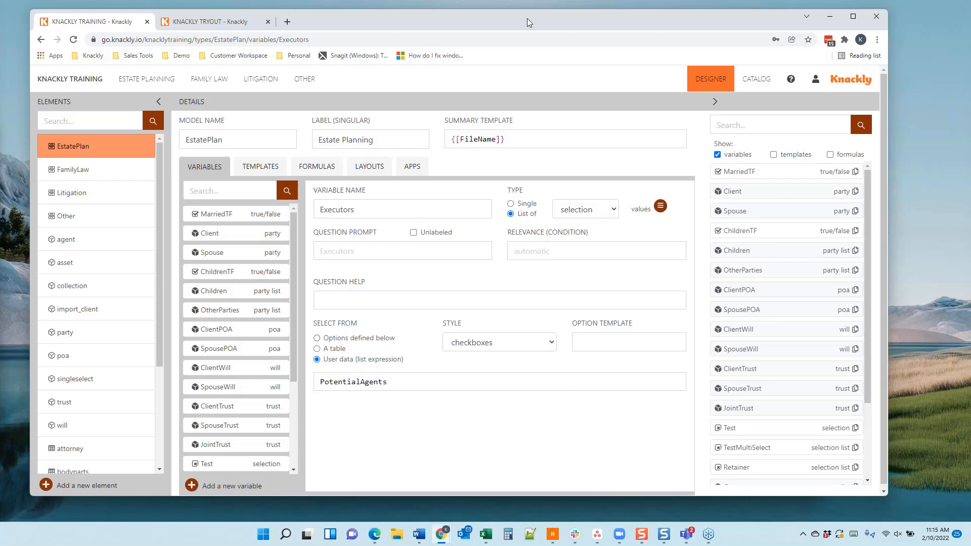
Close the generated intake sheet in Word and go to the Executor List heading at the end of the Intake template
left_click_drag(526, 18, 553, 94)
left_click(652, 63)
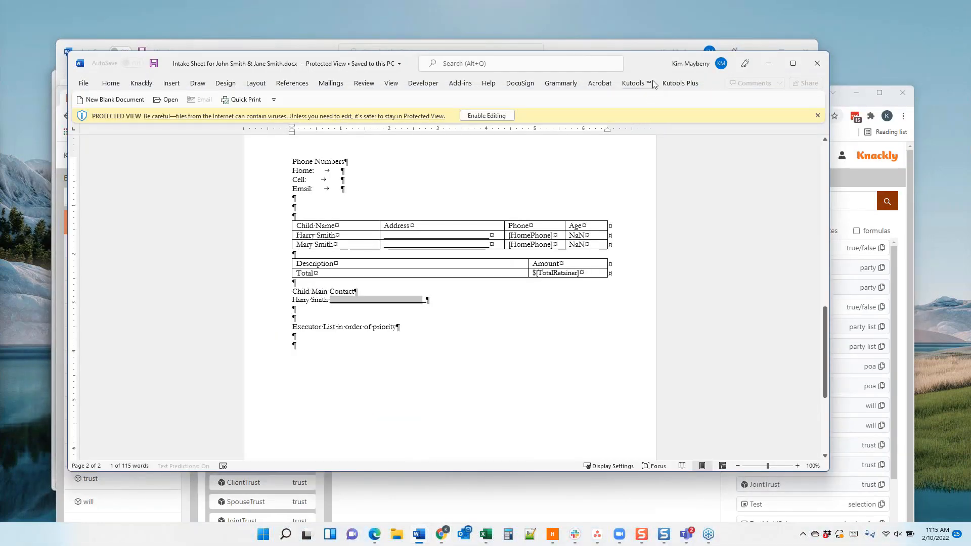
left_click_drag(644, 69, 582, 92)
left_click(755, 86)
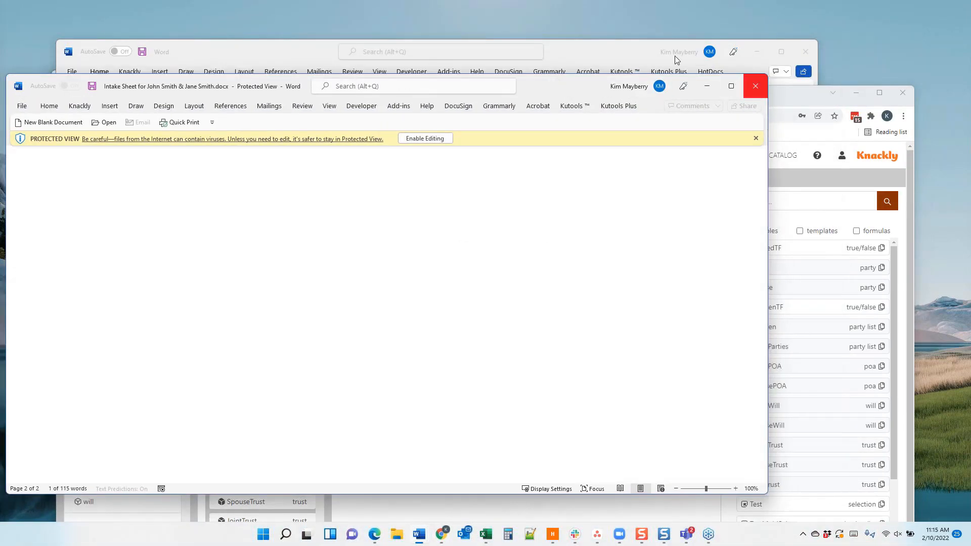
left_click(602, 53)
left_click_drag(602, 53, 591, 44)
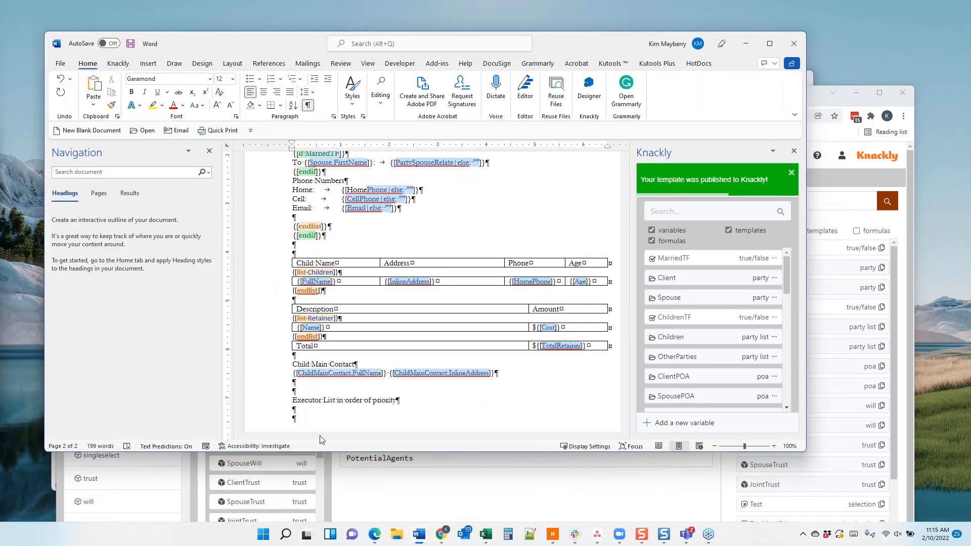
scroll(378, 314, "down", 4)
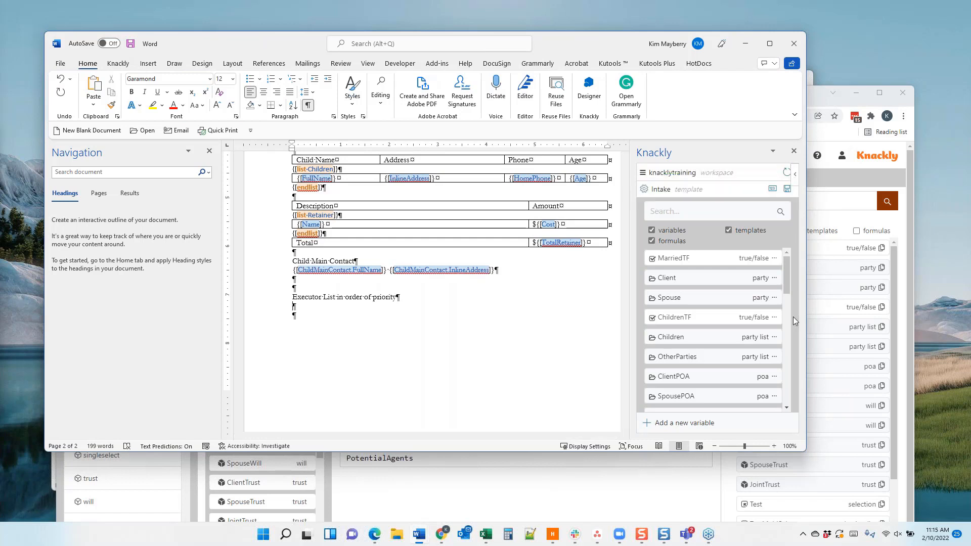
Refresh the Knackly element list for the Intake template and look through it for the Executors variable
left_click(787, 173)
scroll(689, 359, "down", 3)
scroll(688, 359, "down", 10)
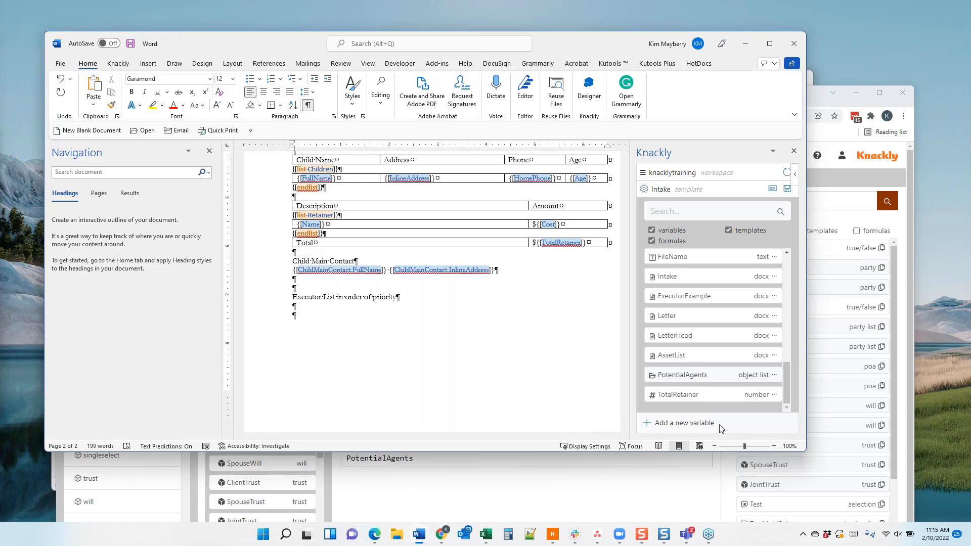
Switch to the browser, check the Executors variable in the EstatePlan model, and return to the Intake template in Word
left_click_drag(576, 44, 836, 110)
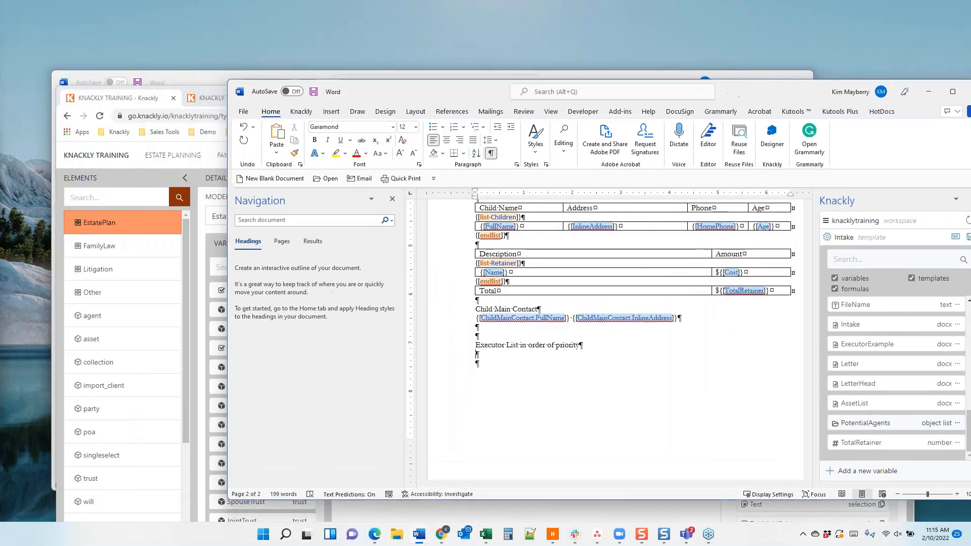
left_click(164, 173)
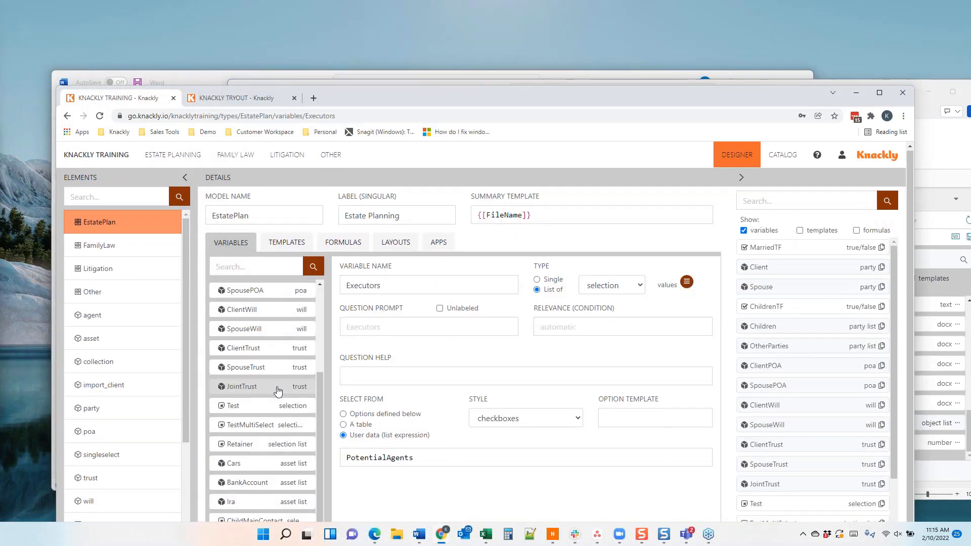
scroll(280, 388, "down", 2)
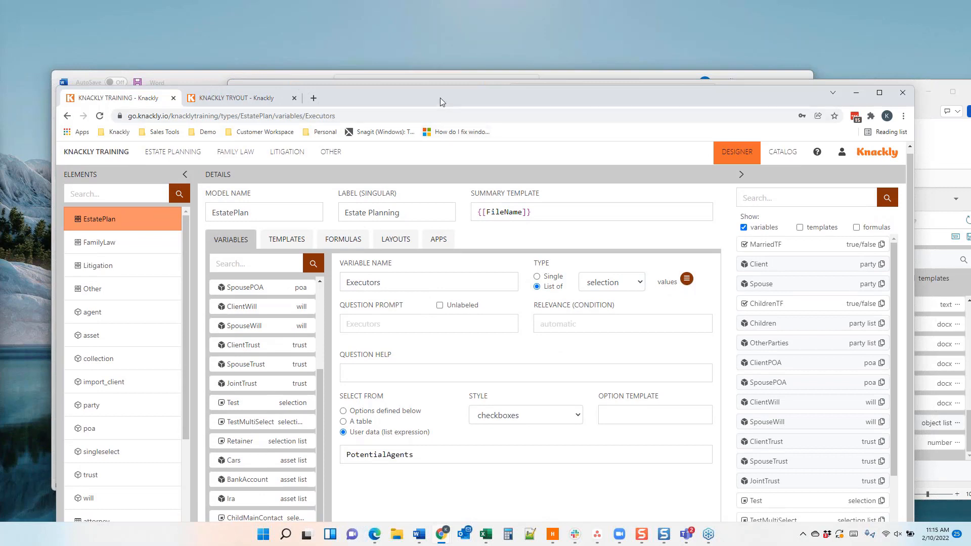
left_click_drag(440, 98, 412, 52)
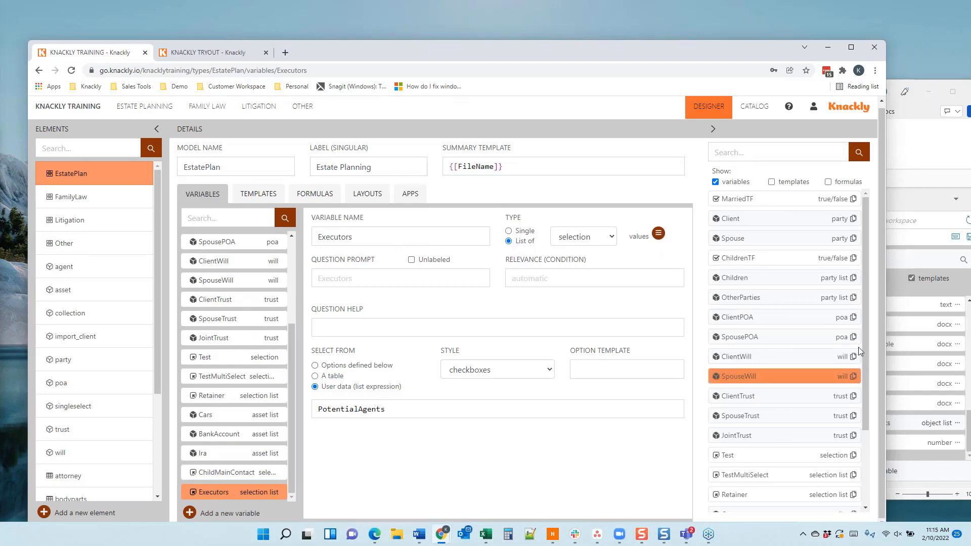
left_click(919, 479)
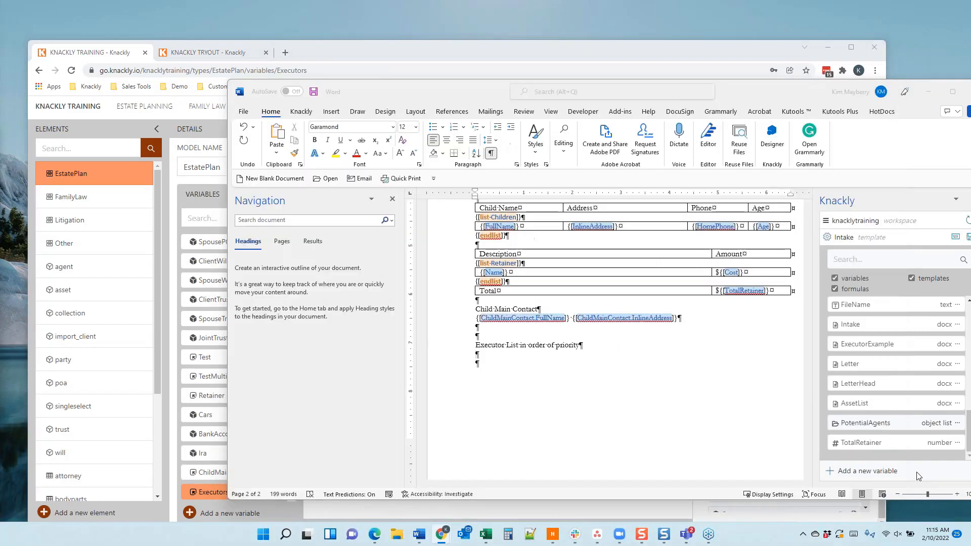
left_click(862, 425)
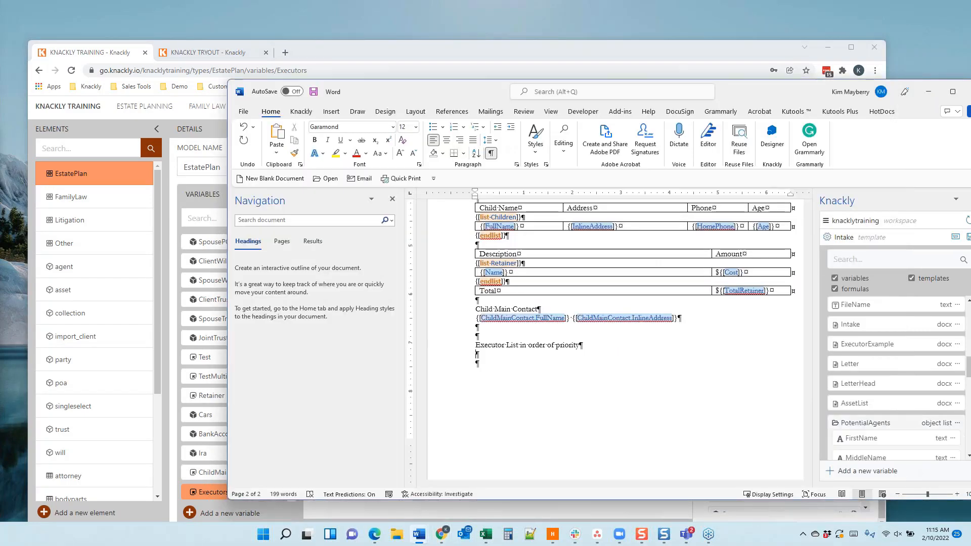
left_click(956, 424)
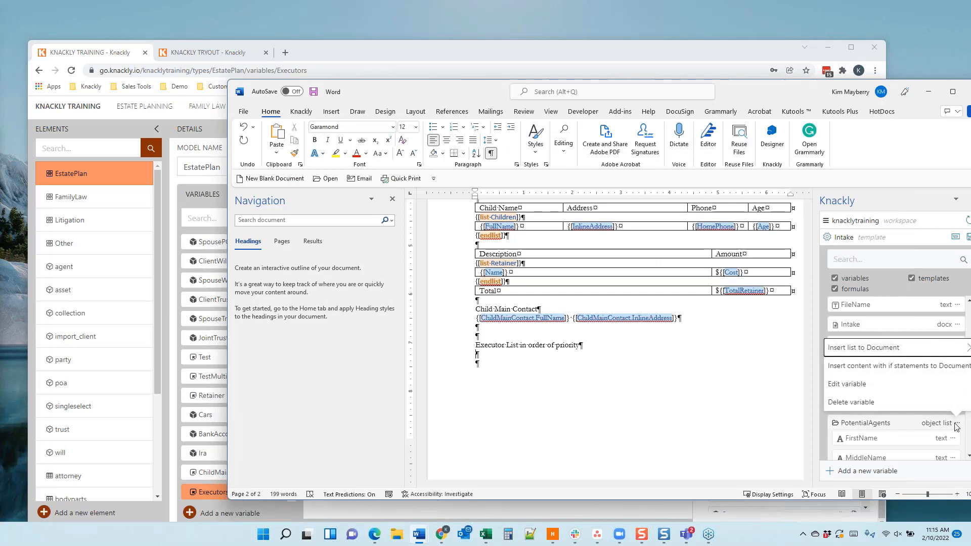
left_click(818, 34)
mouse_move(889, 350)
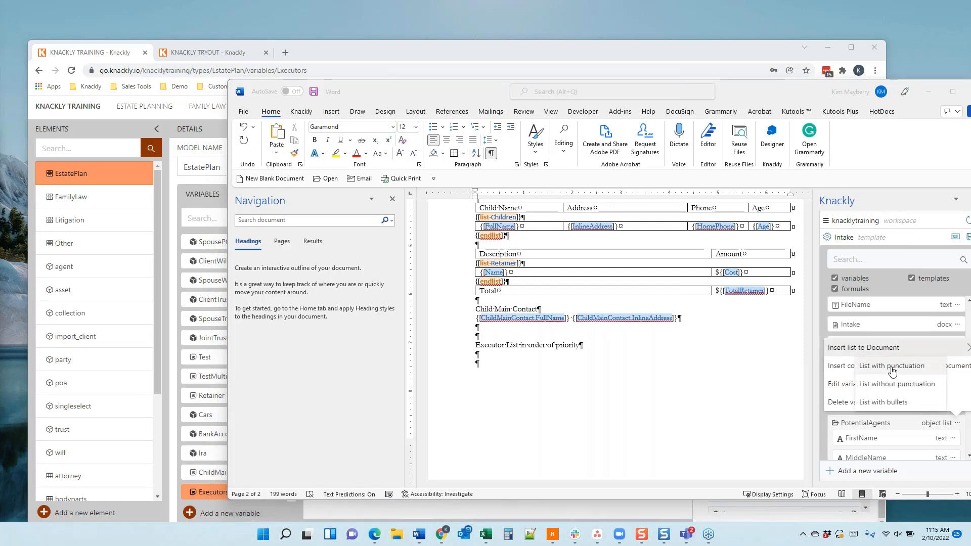
left_click(892, 370)
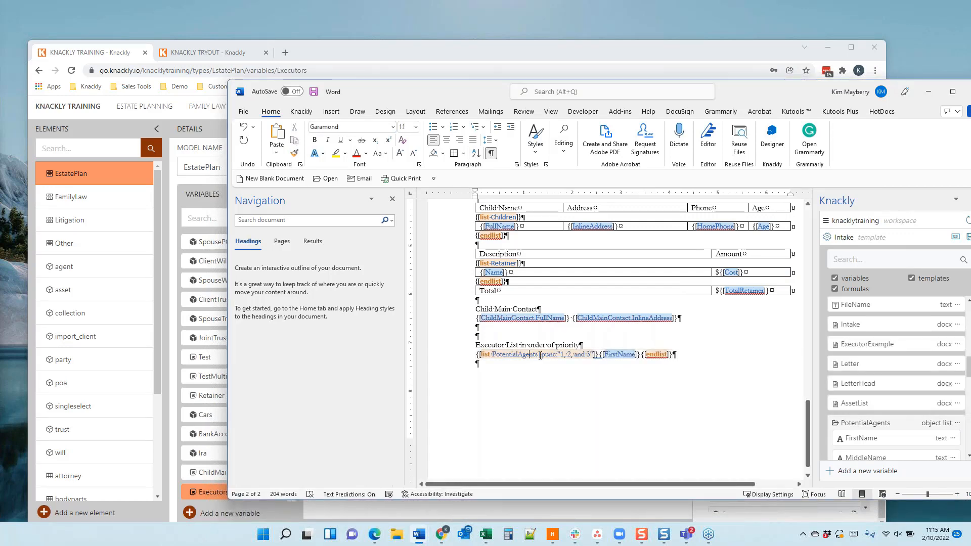
left_click_drag(531, 353, 491, 354)
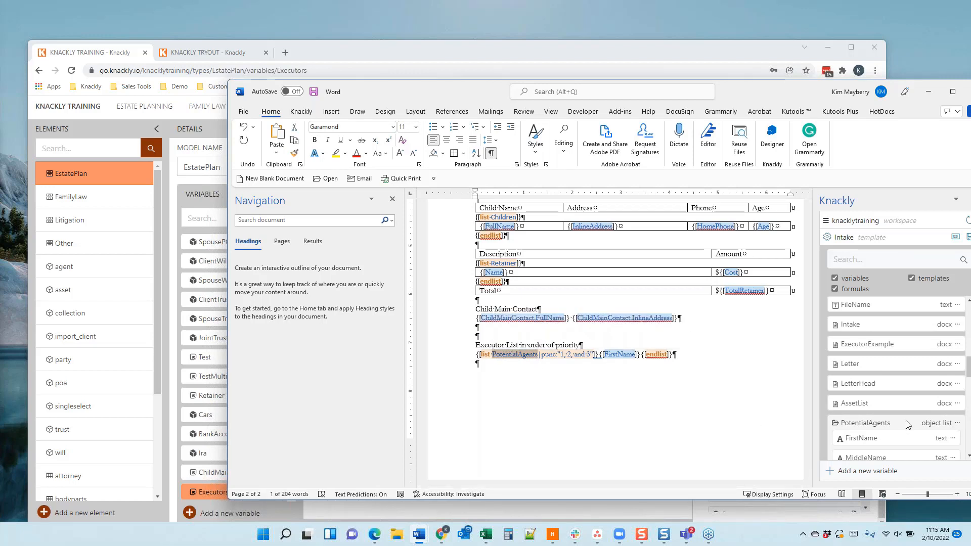
scroll(884, 428, "up", 3)
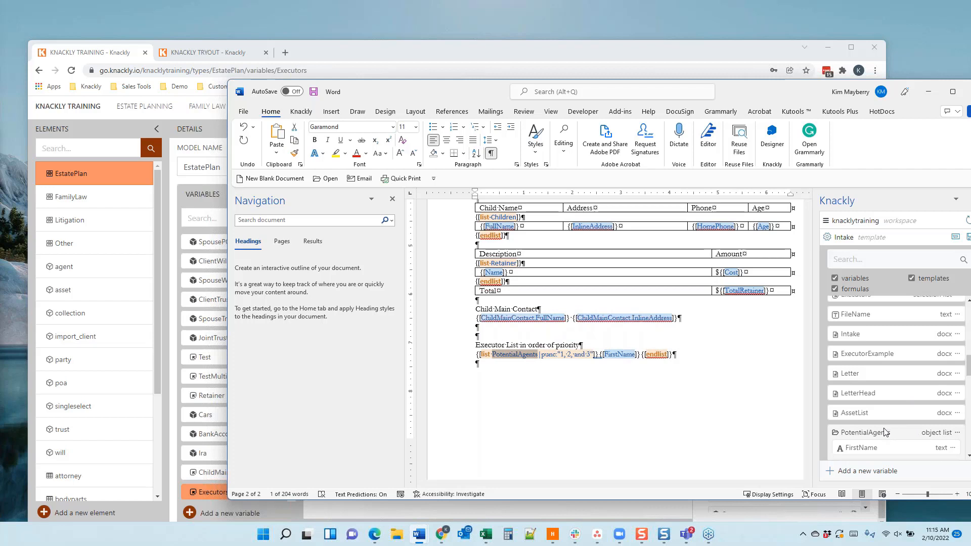
scroll(884, 431, "down", 3)
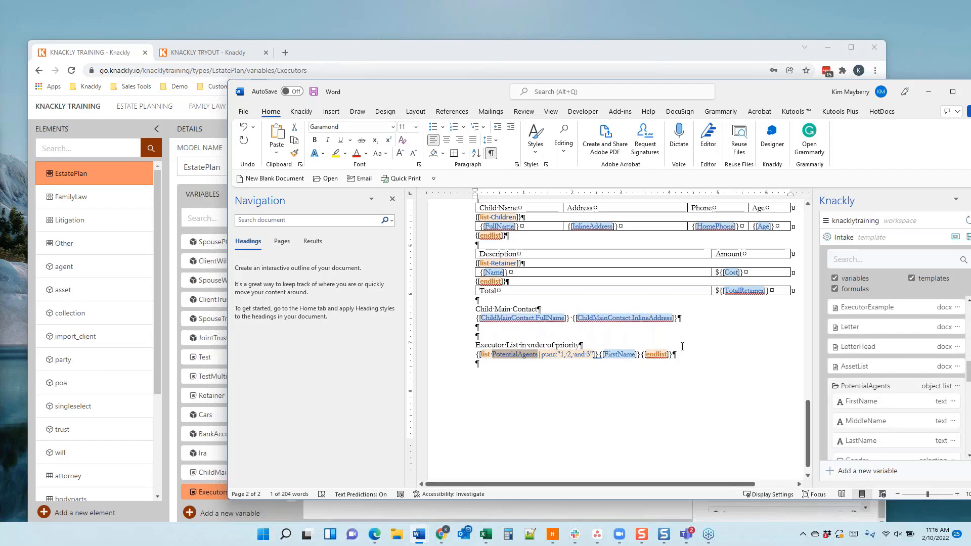
left_click_drag(690, 355, 476, 354)
key("Delete")
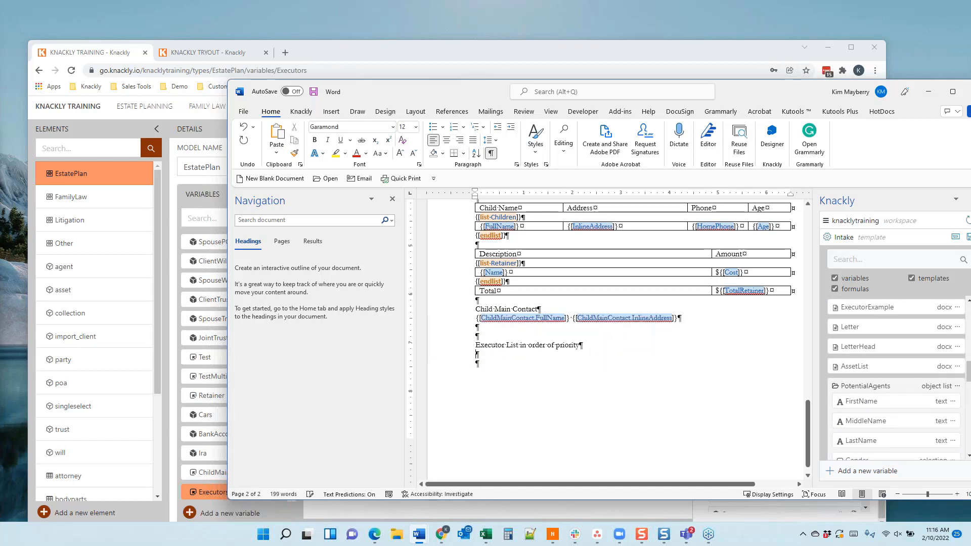
Insert the Executors list without punctuation under the Executor List heading, placing its FirstName field and endlist tag on separate lines
scroll(893, 401, "up", 3)
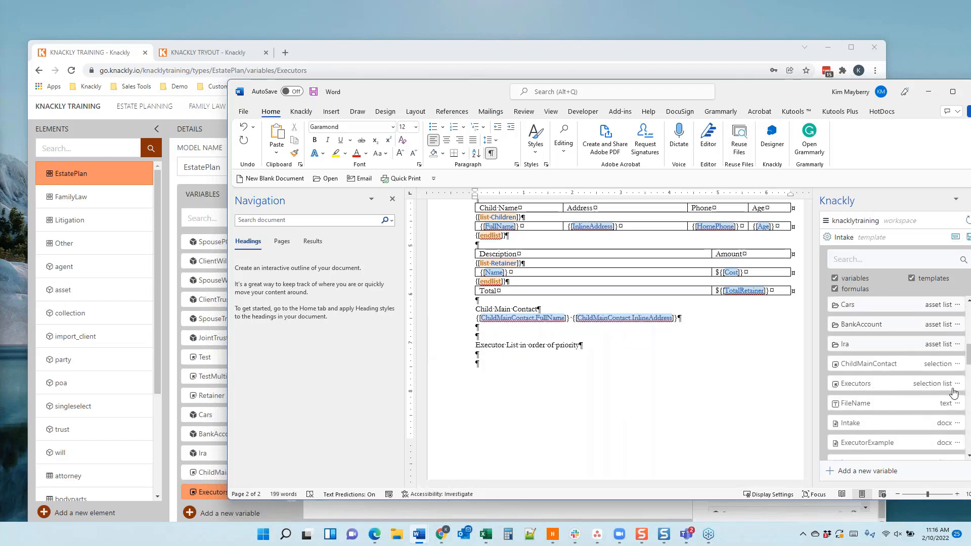
left_click(957, 384)
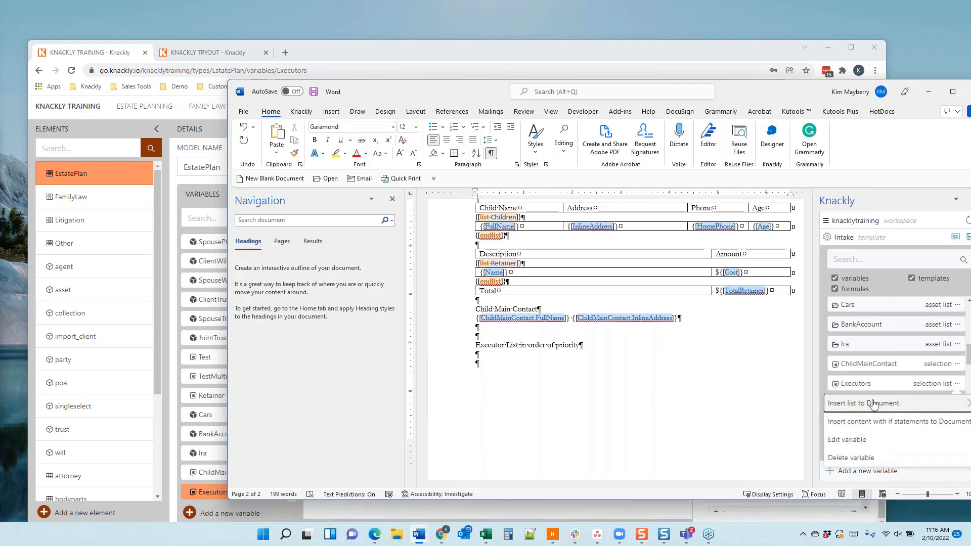
mouse_move(870, 408)
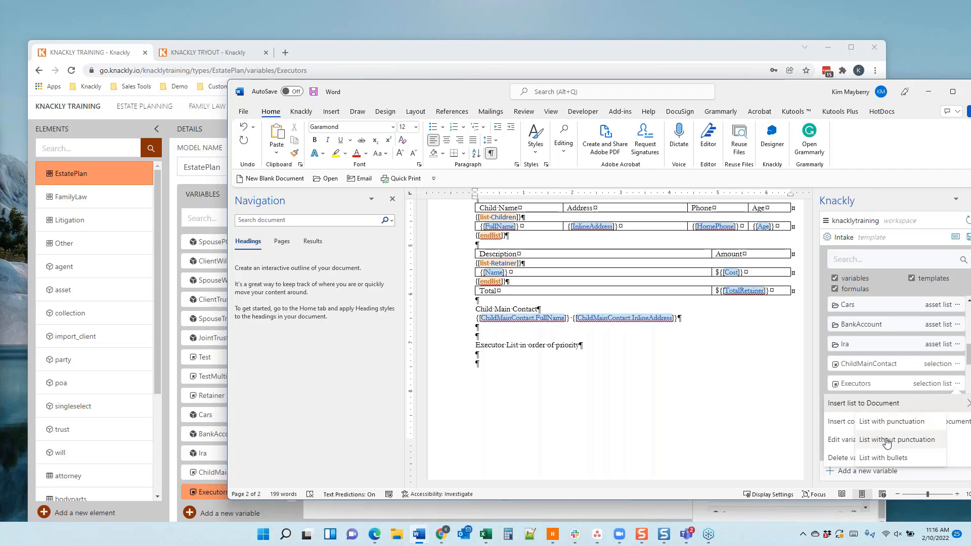
left_click(889, 441)
left_click(528, 356)
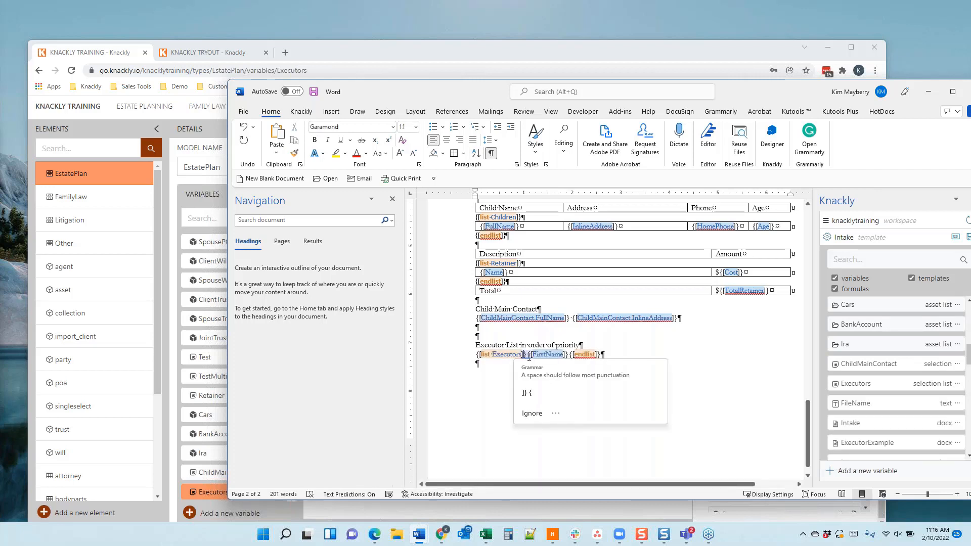
key("Escape")
key("Return")
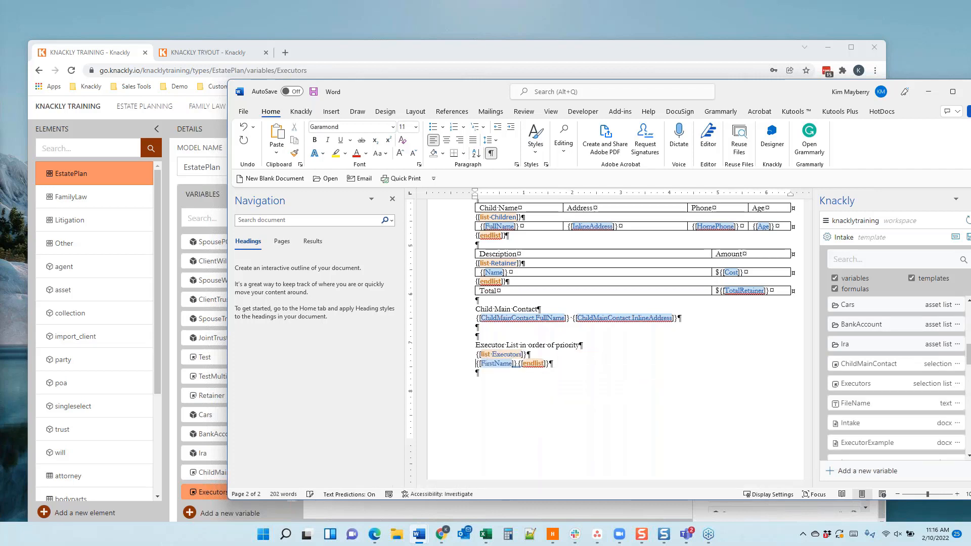
key("Return")
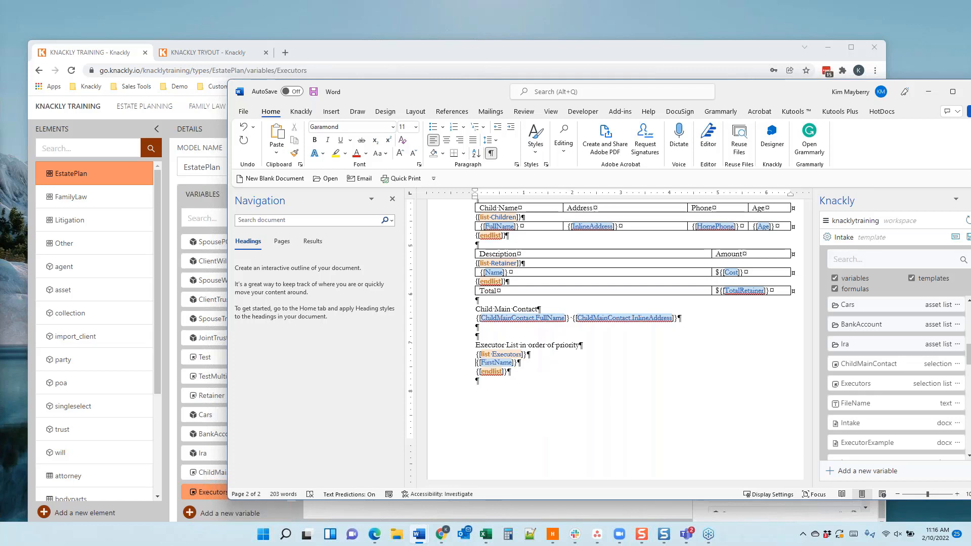
Replace the FirstName field inside the Executors list with the FullName formula and format that line as a bullet
left_click(893, 387)
scroll(911, 429, "down", 3)
scroll(898, 430, "down", 10)
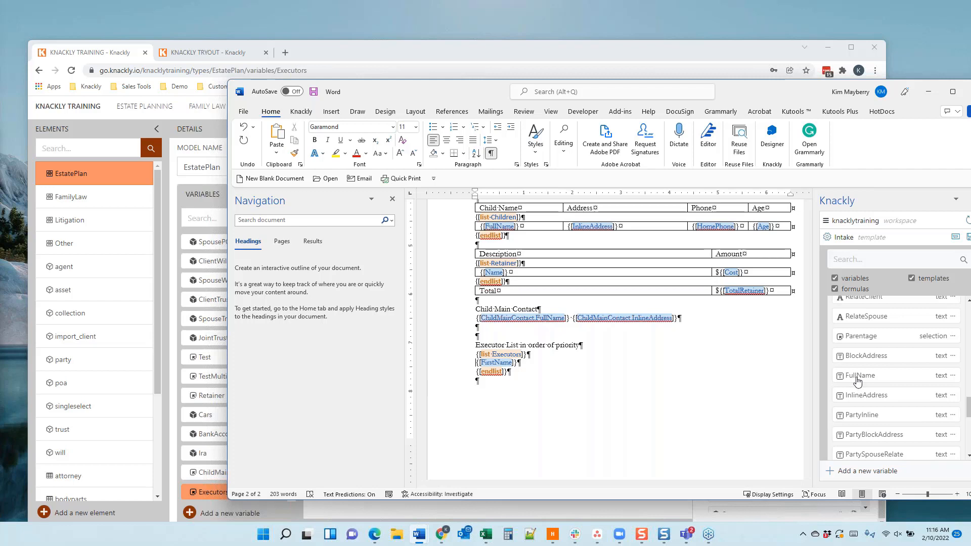
left_click(856, 383)
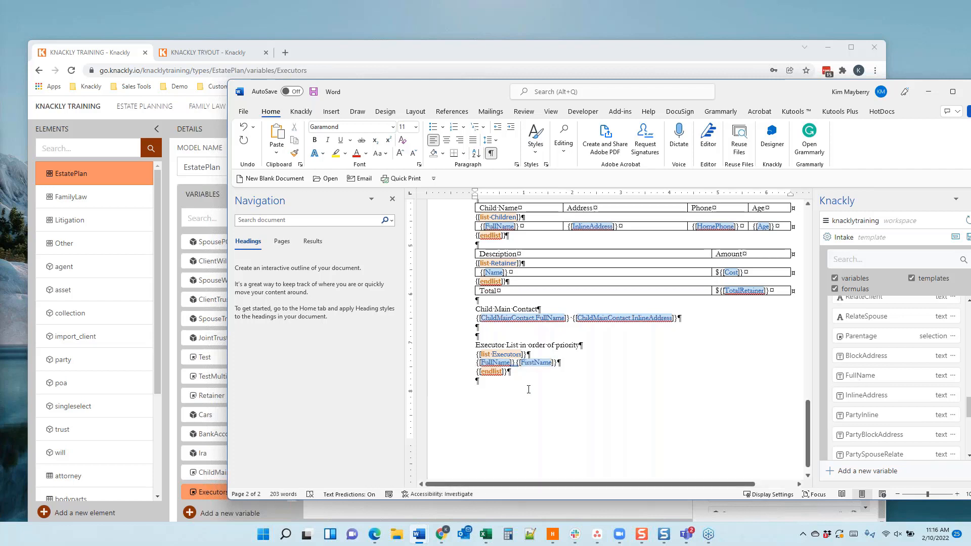
key("Delete")
key("Delete")
key("Delete")
key("Delete")
key("Delete")
key("Delete")
key("Delete")
key("Delete")
key("Delete")
key("Delete")
key("Delete")
key("Delete")
left_click(433, 129)
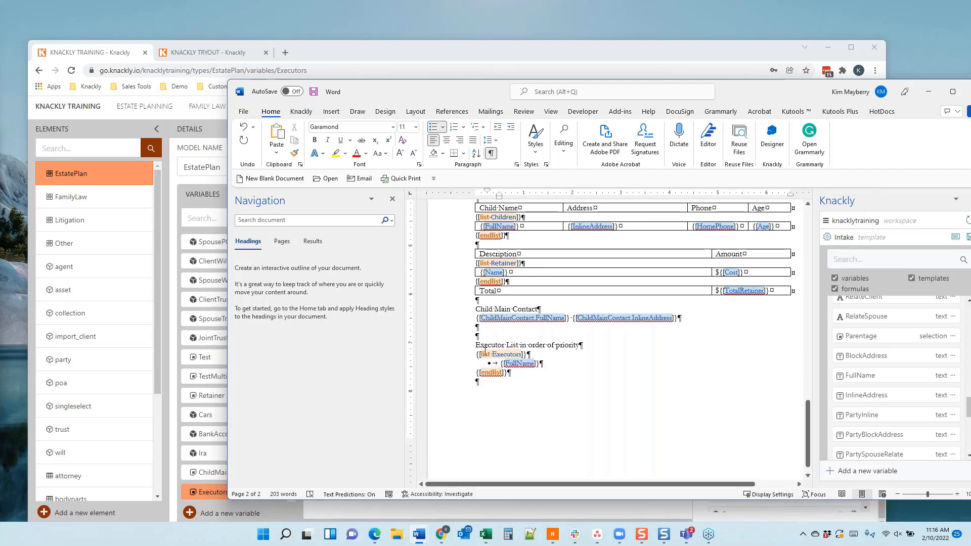
Publish the Intake template to Knackly, and in the browser open the married couple's Estate Planning app for review
left_click(968, 239)
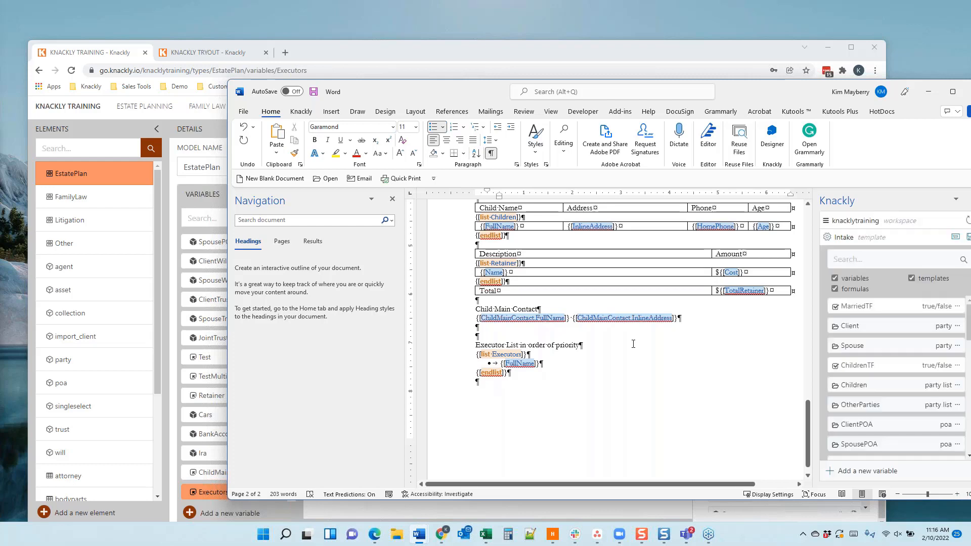
left_click(474, 60)
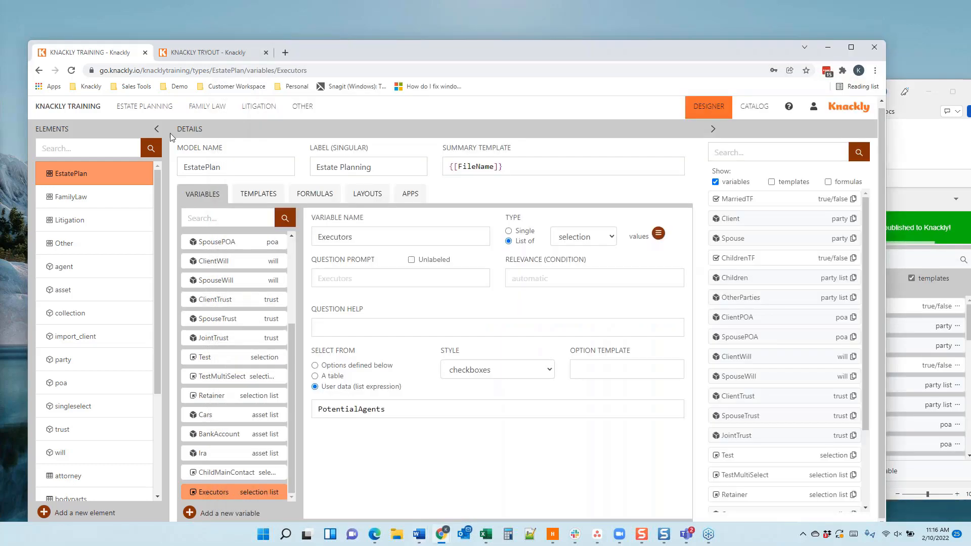
left_click(137, 106)
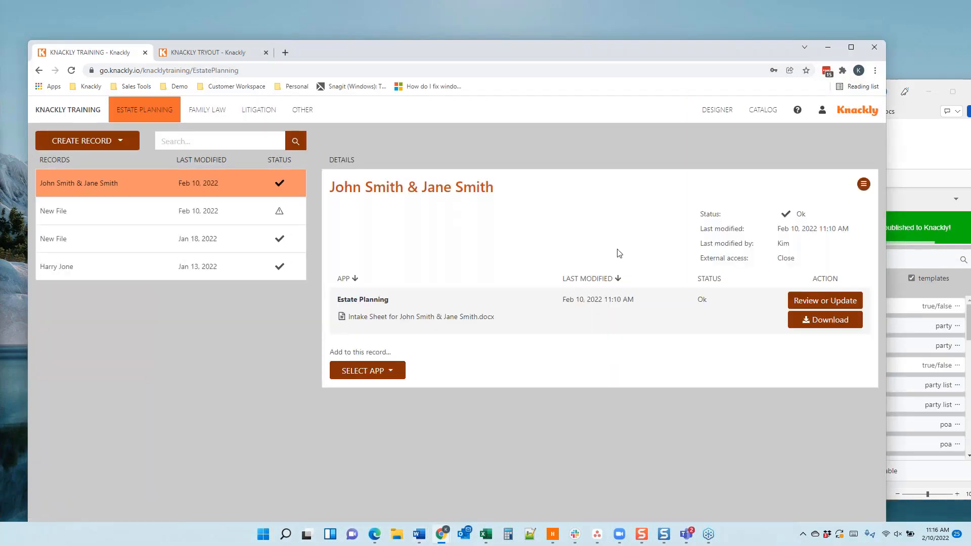
left_click(822, 301)
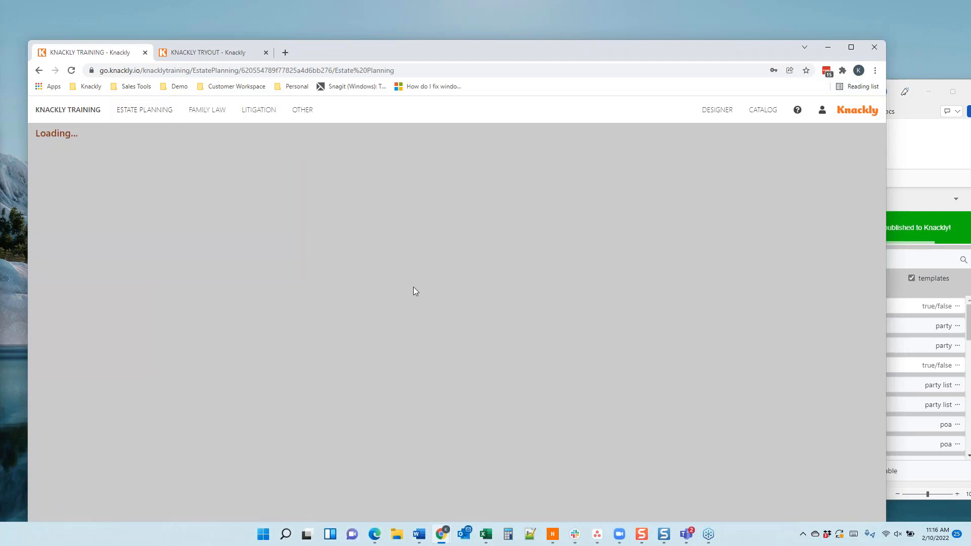
Select the second child and the spouse, in that order, as Executors and complete the interview
scroll(296, 290, "down", 2)
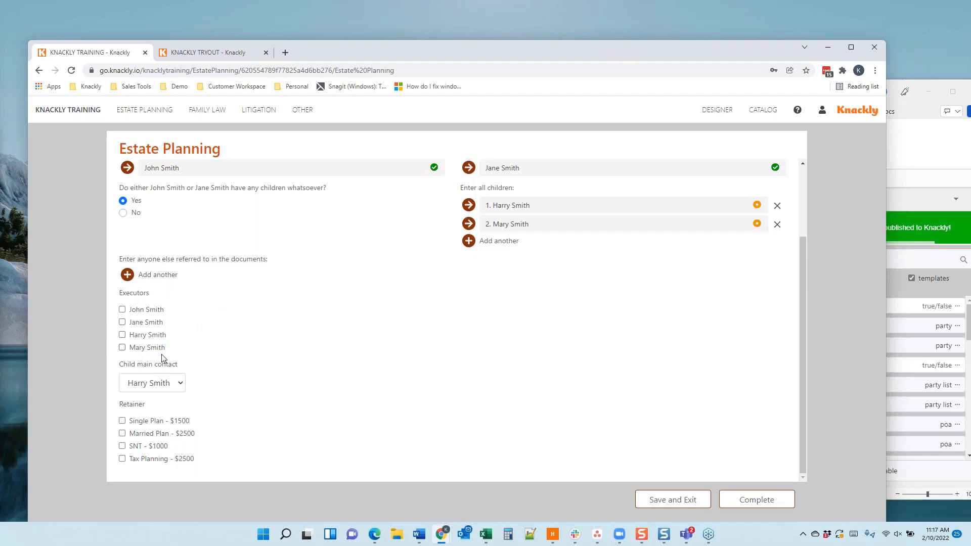
left_click(122, 322)
left_click(768, 501)
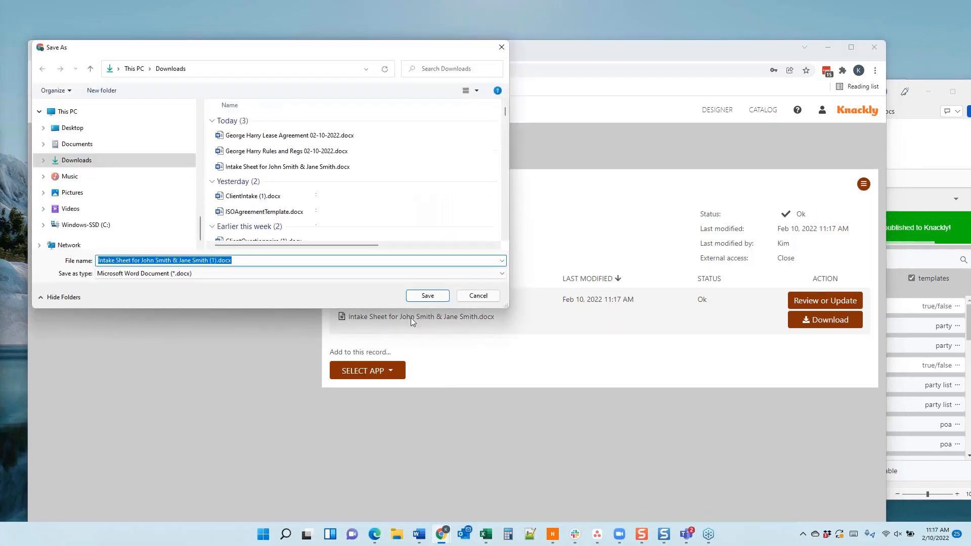
Save the generated intake sheet to Downloads, check its Executor List in Word, and close the document
left_click(427, 295)
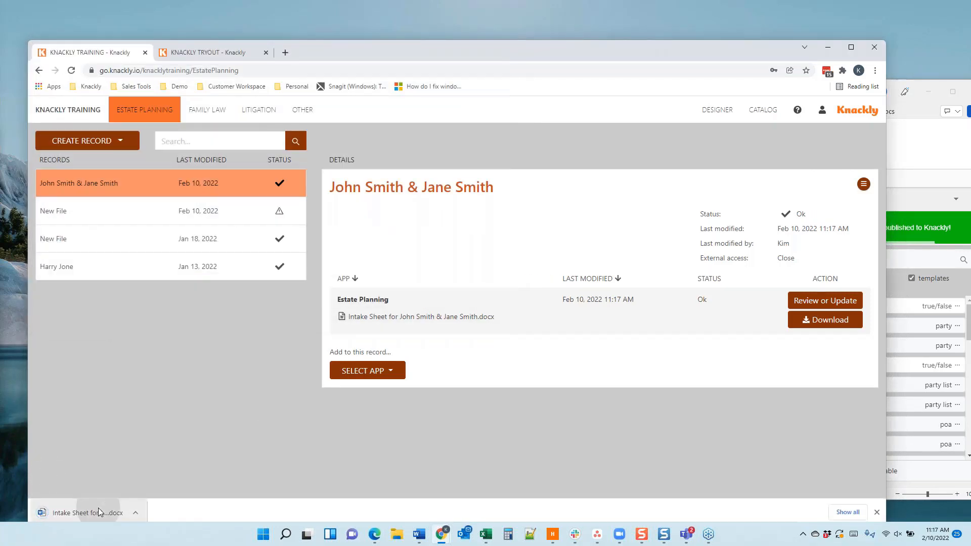
left_click(98, 507)
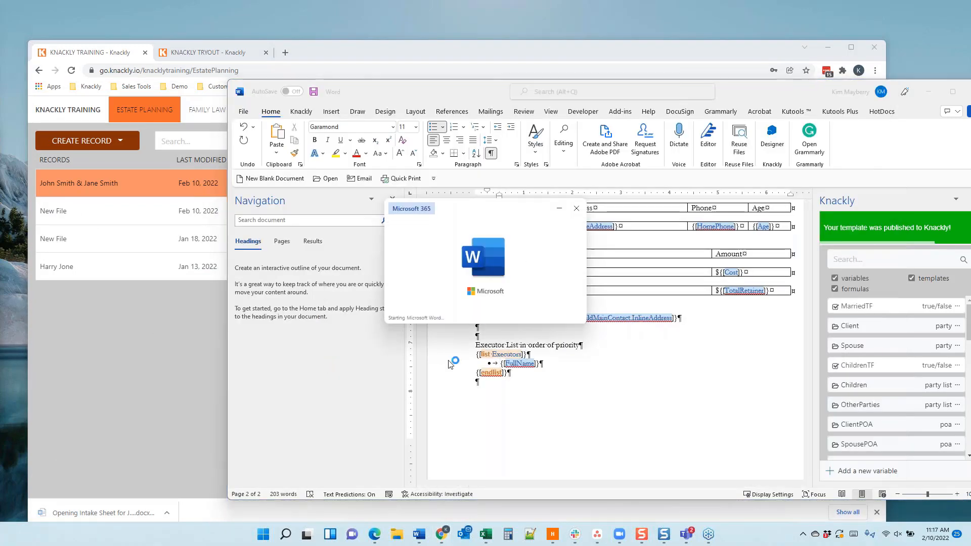
scroll(385, 246, "down", 10)
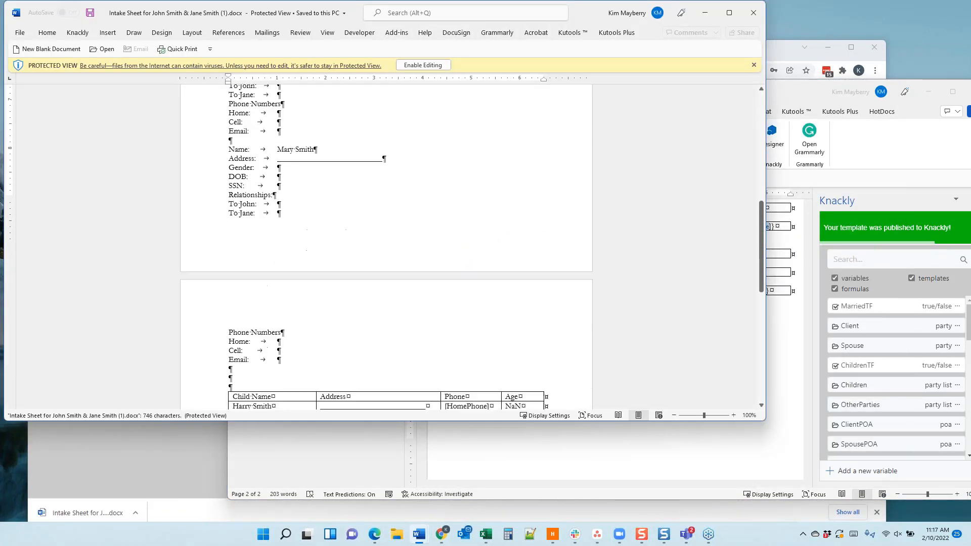
scroll(254, 308, "down", 1)
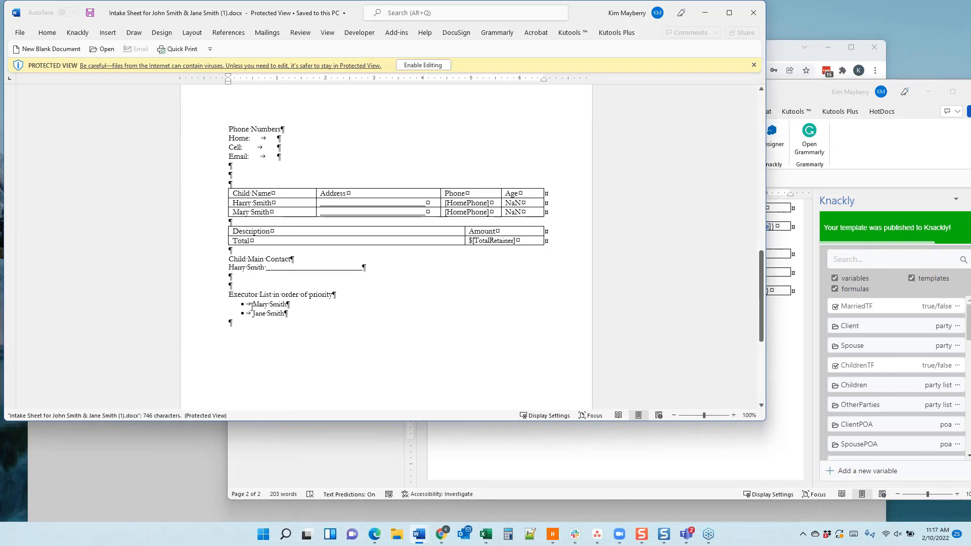
left_click_drag(253, 305, 280, 314)
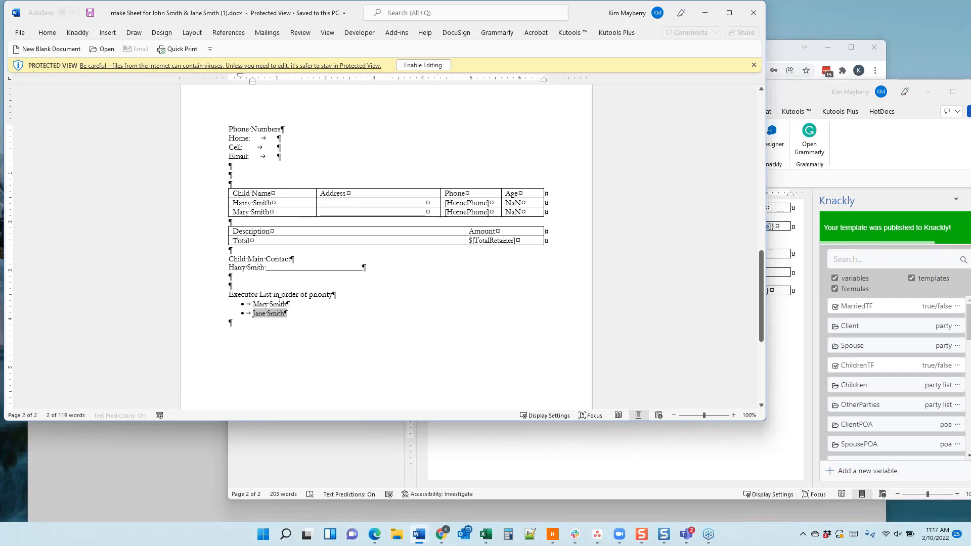
left_click(753, 15)
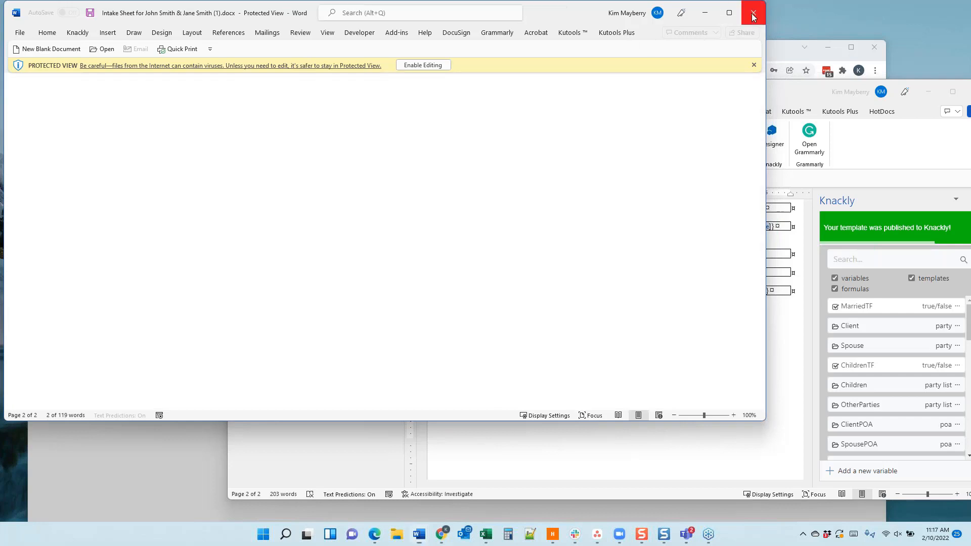
Switch to the browser and examine how the agent model's Fiduciary and CoFiduciary variables select from user data in the Designer
left_click(620, 57)
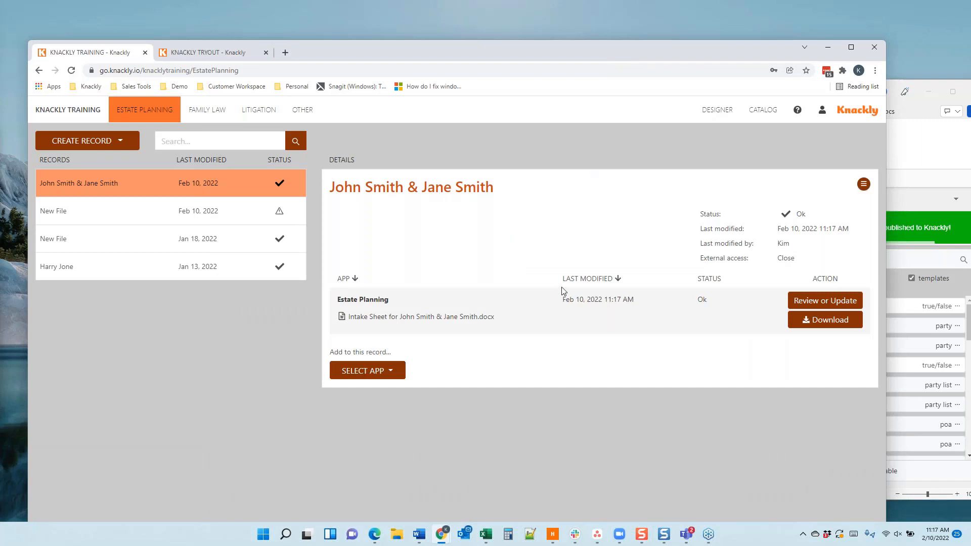
left_click(719, 109)
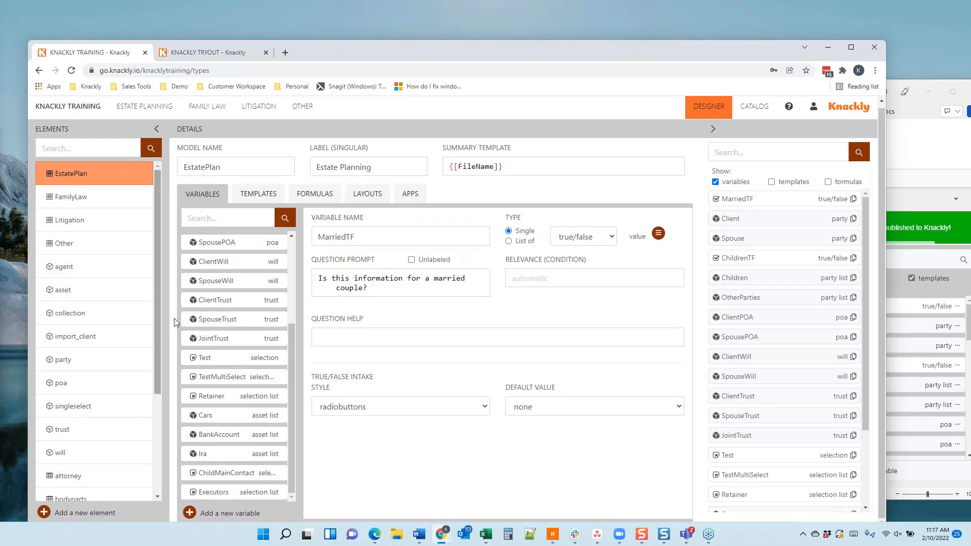
left_click(81, 270)
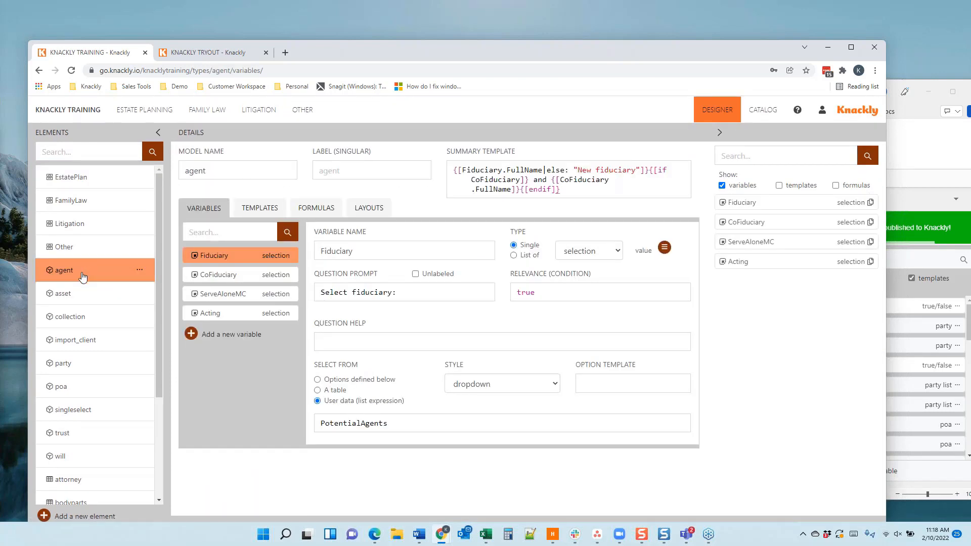
left_click(216, 257)
left_click_drag(396, 424, 320, 426)
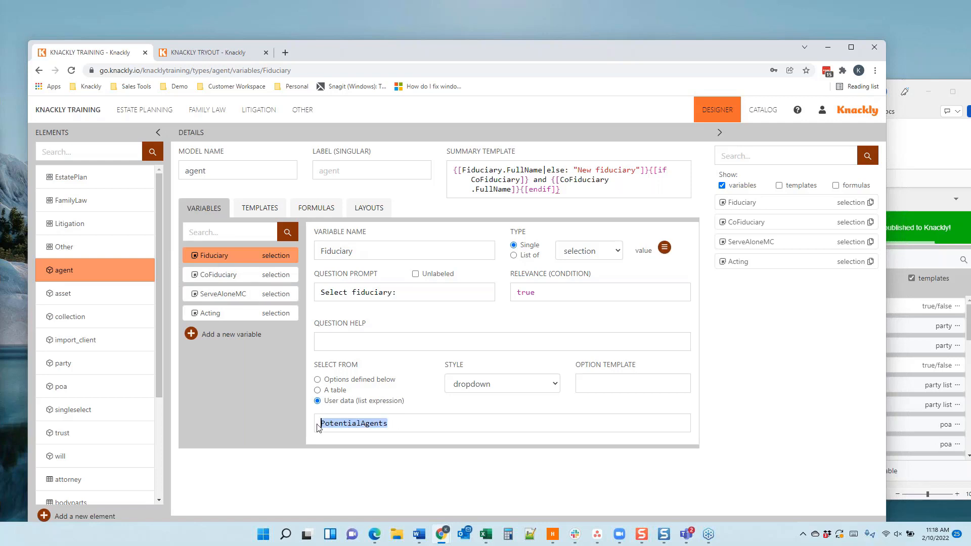
left_click(197, 282)
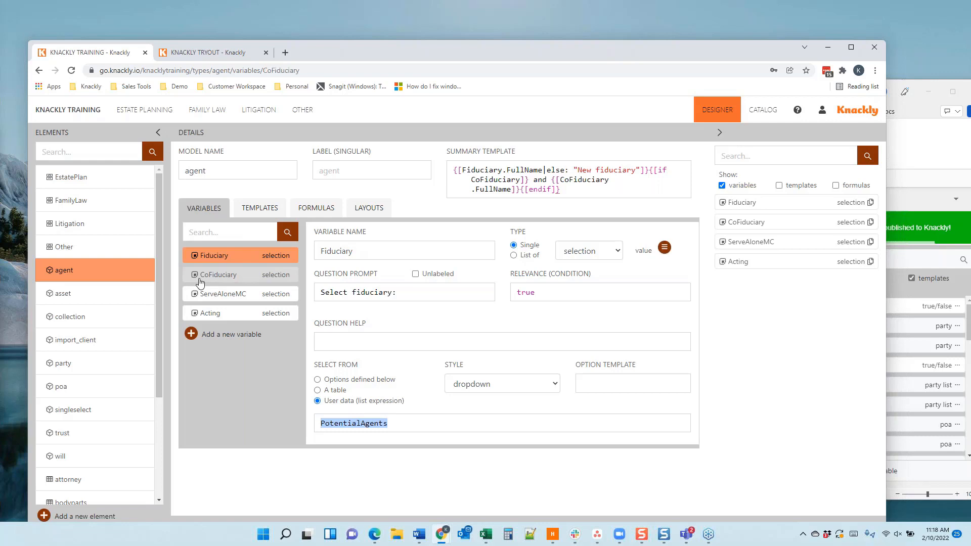
left_click(234, 256)
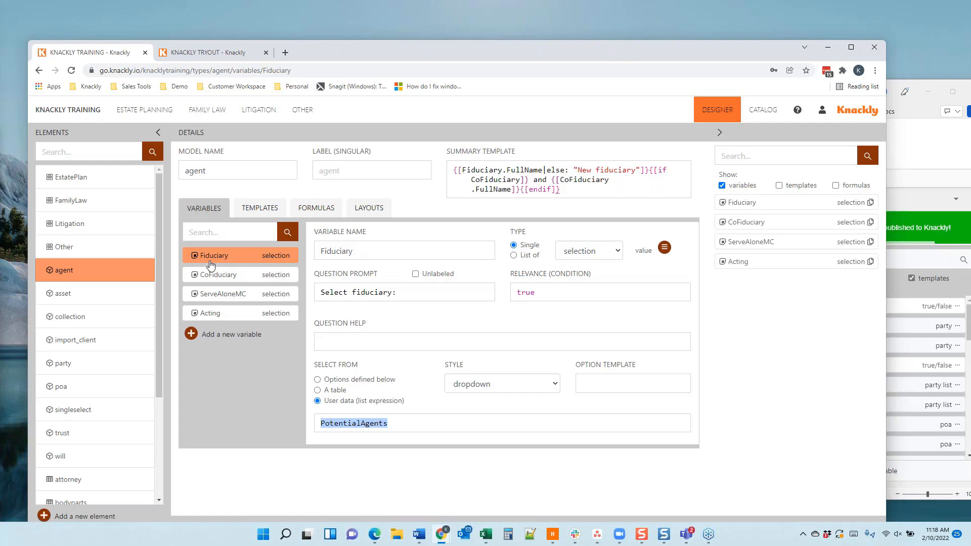
Add a variable named Executor to the EstatePlan model as a list of objects based on the agent model, and save the model
left_click(71, 178)
scroll(249, 406, "down", 3)
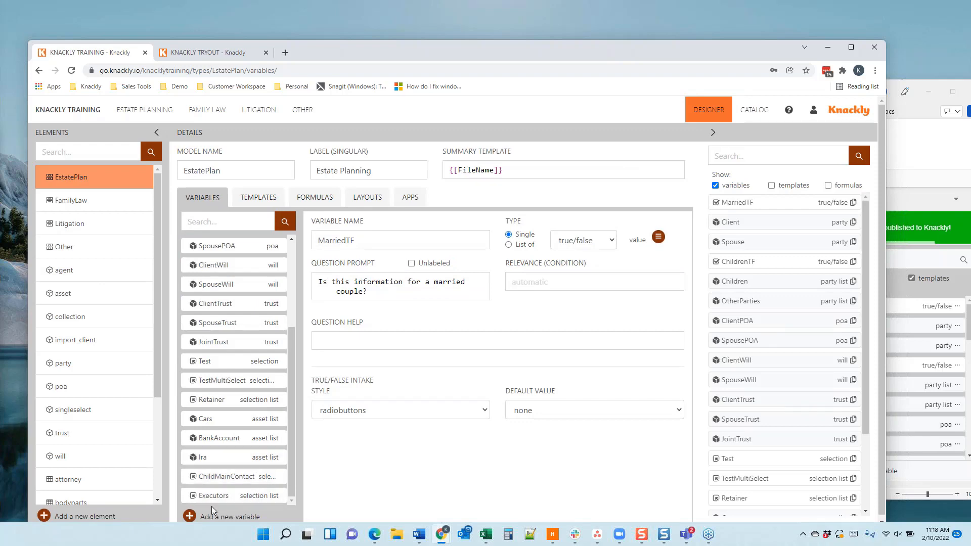
left_click(189, 515)
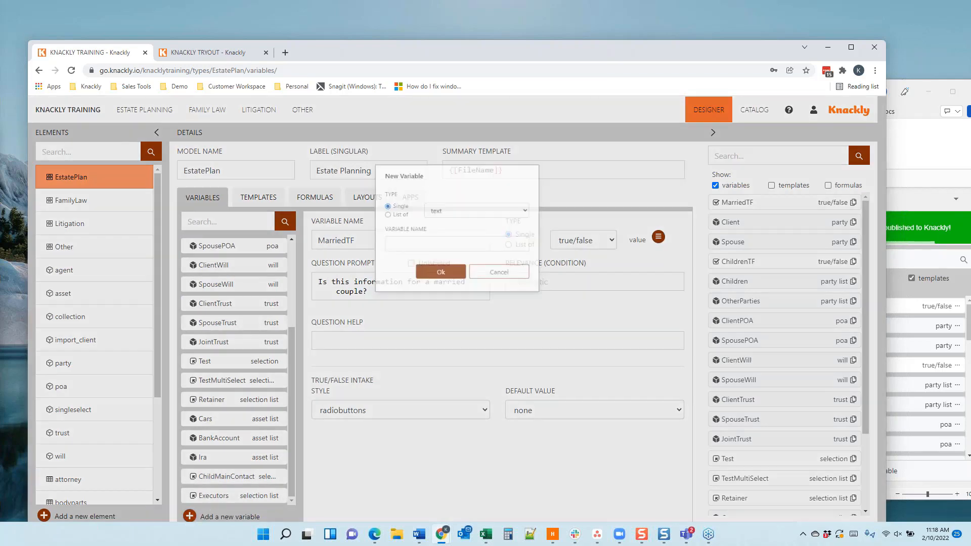
left_click(446, 206)
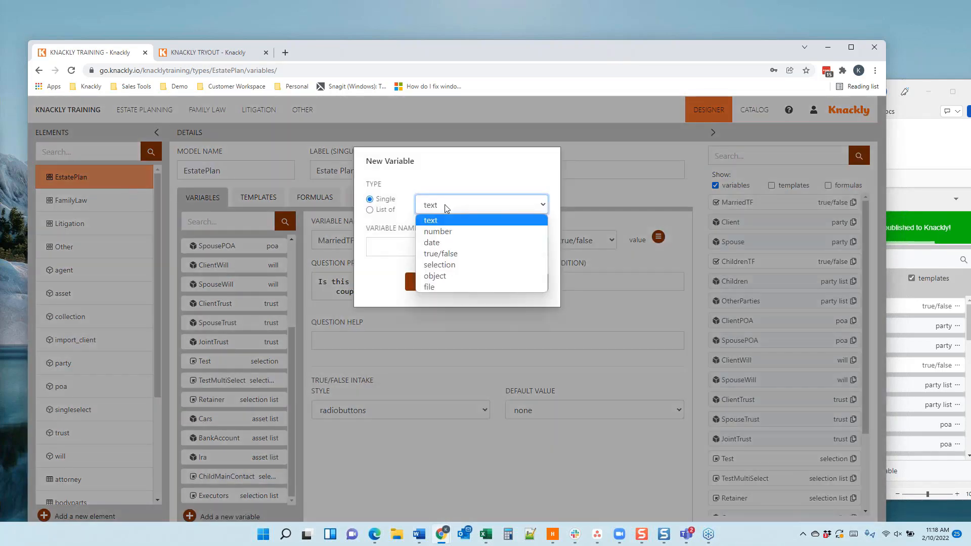
left_click(447, 276)
left_click(380, 211)
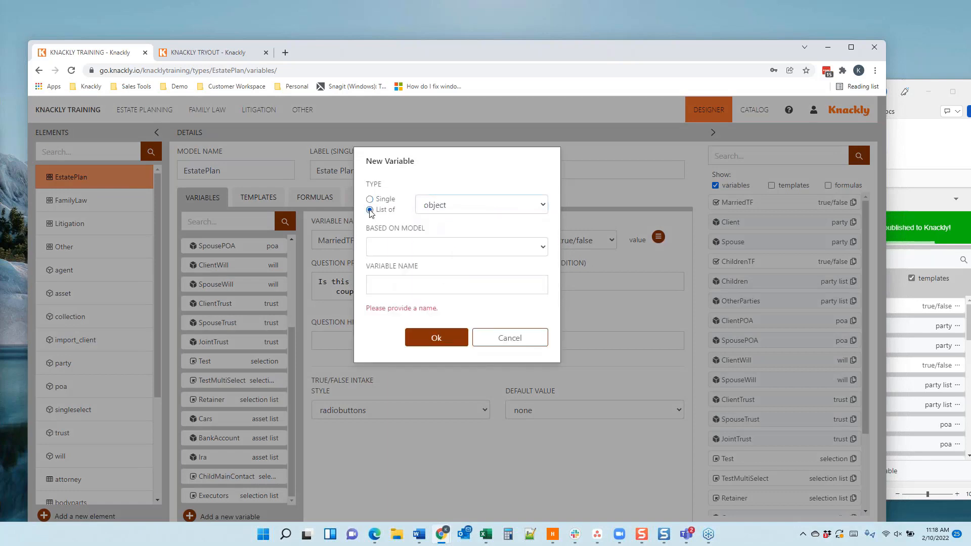
left_click(414, 247)
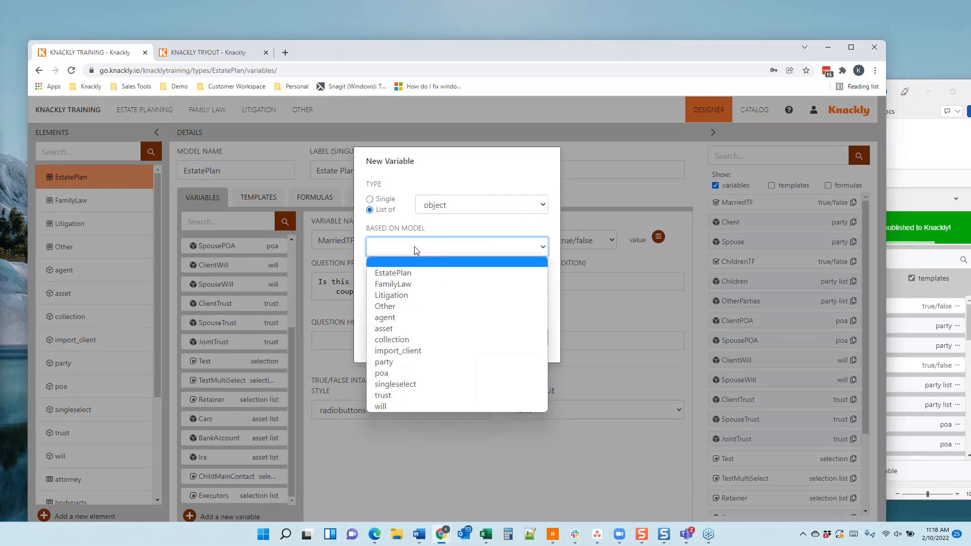
left_click(408, 318)
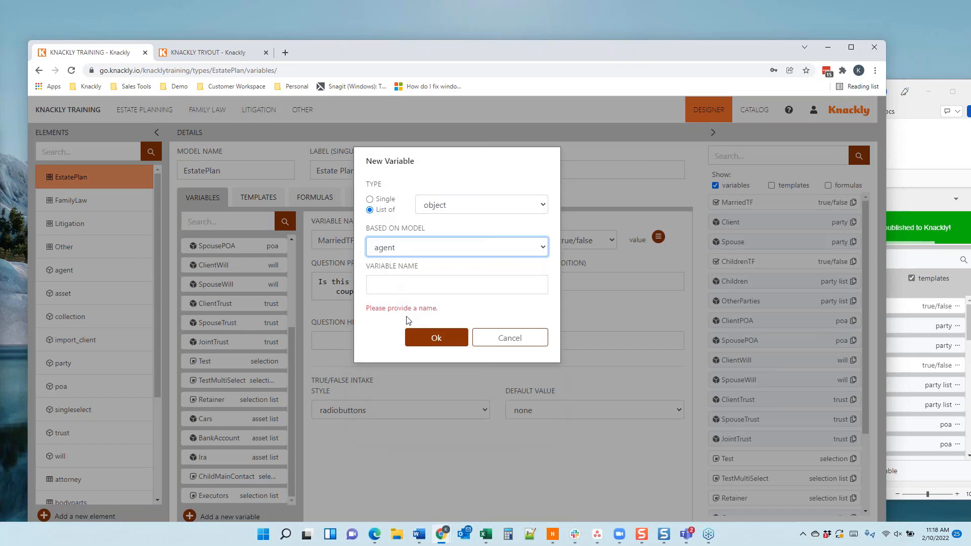
left_click(396, 284)
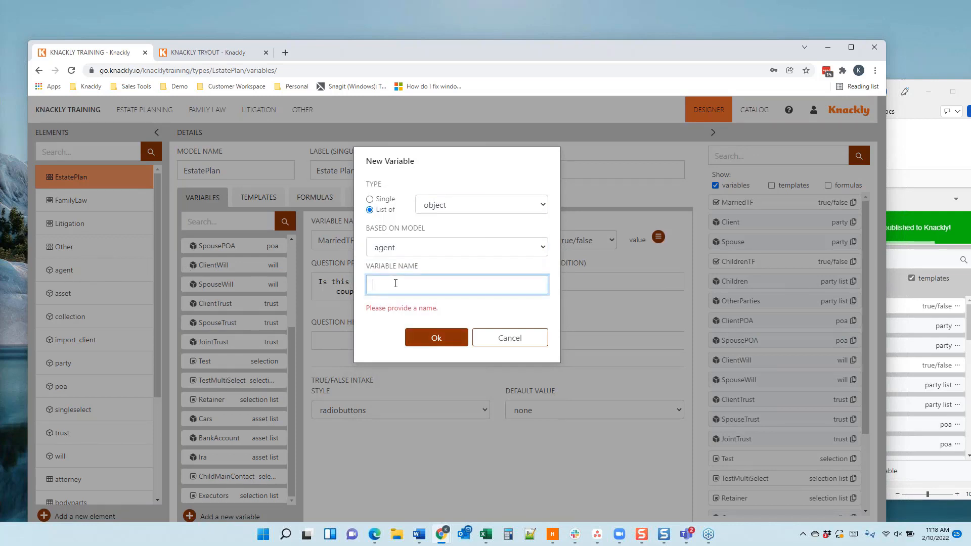
type("Executor")
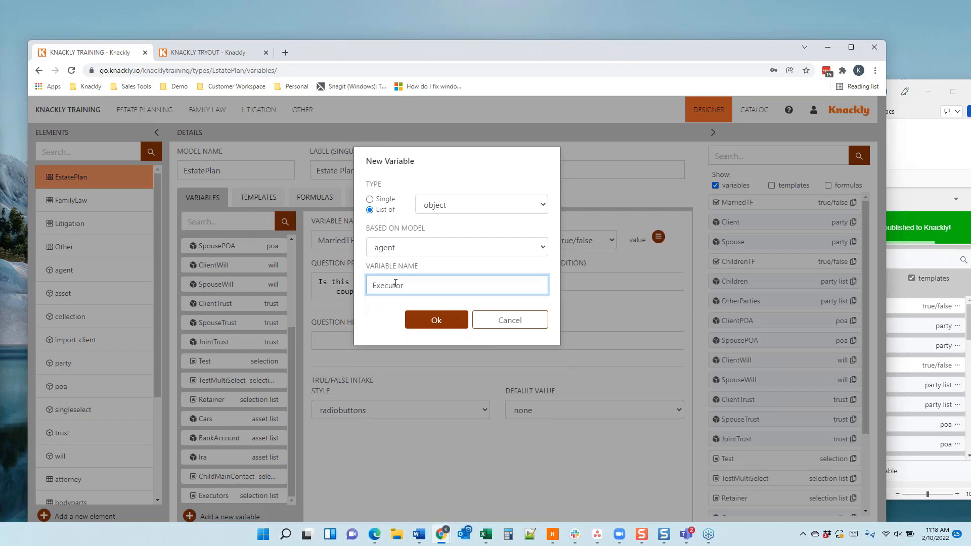
left_click(435, 319)
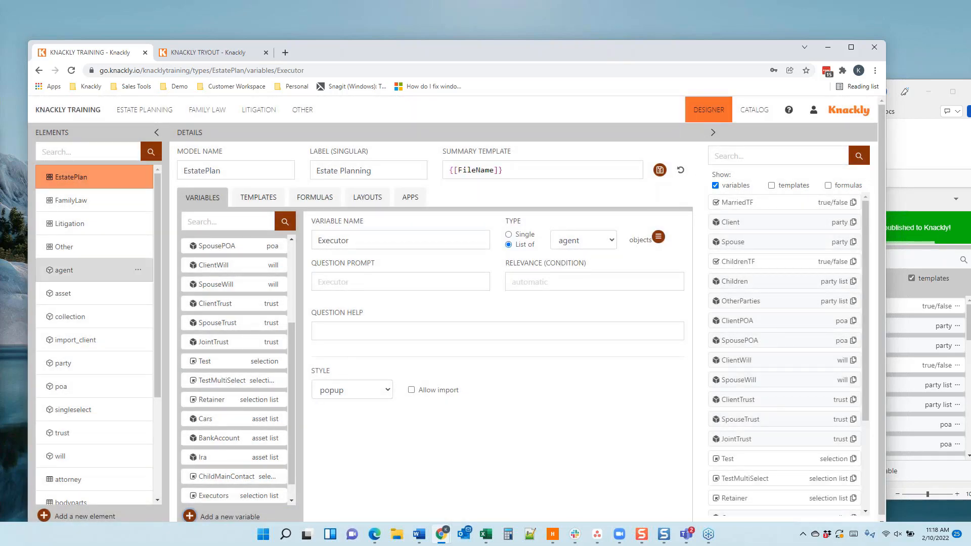
left_click(659, 170)
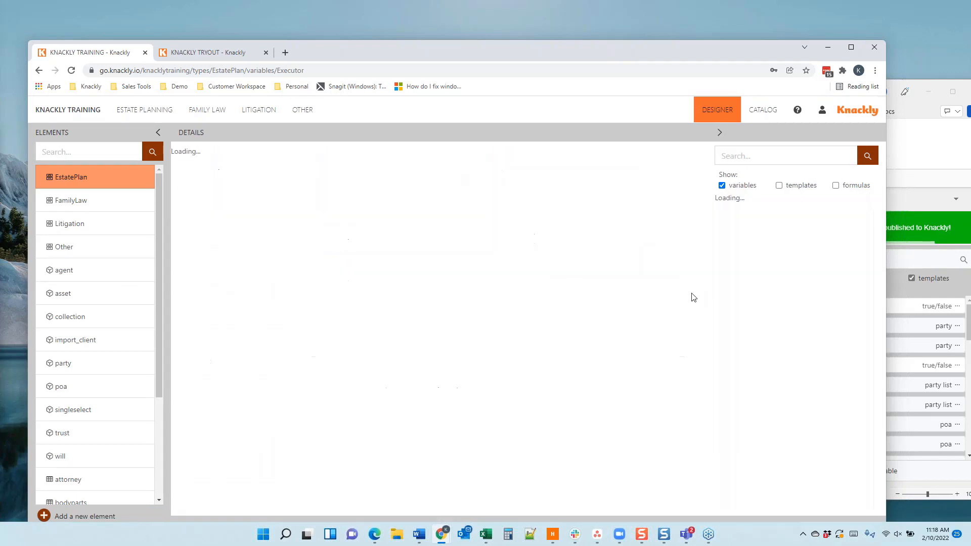
Switch to the Intake template in Word, add blank lines below the Executors list, and refresh the Knackly variables to find Executor
left_click(914, 152)
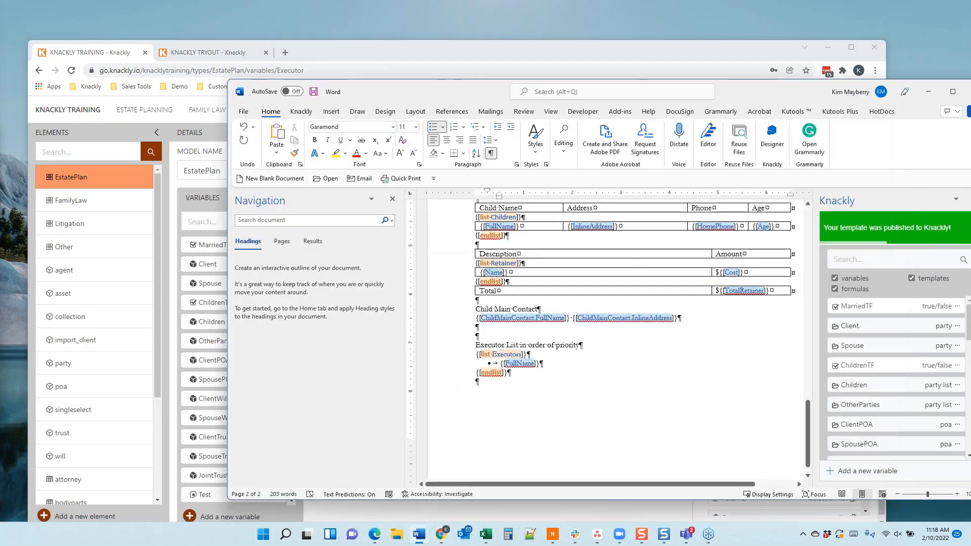
left_click_drag(753, 85, 587, 19)
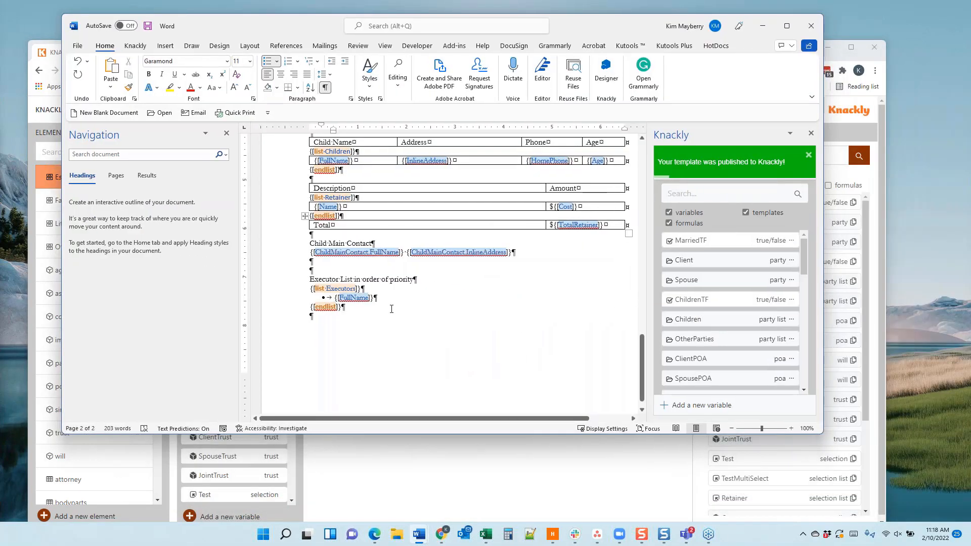
left_click(356, 314)
key("Return")
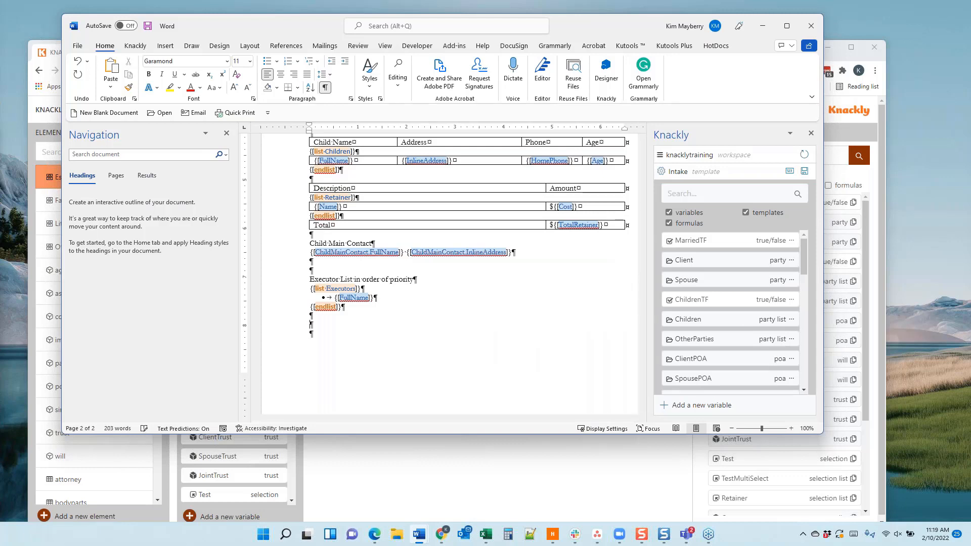
left_click(804, 155)
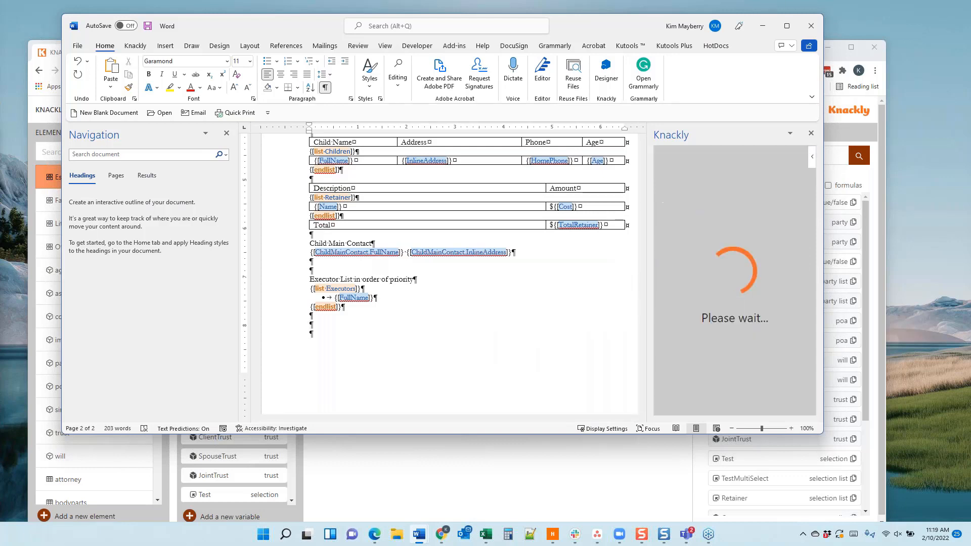
scroll(756, 303, "down", 5)
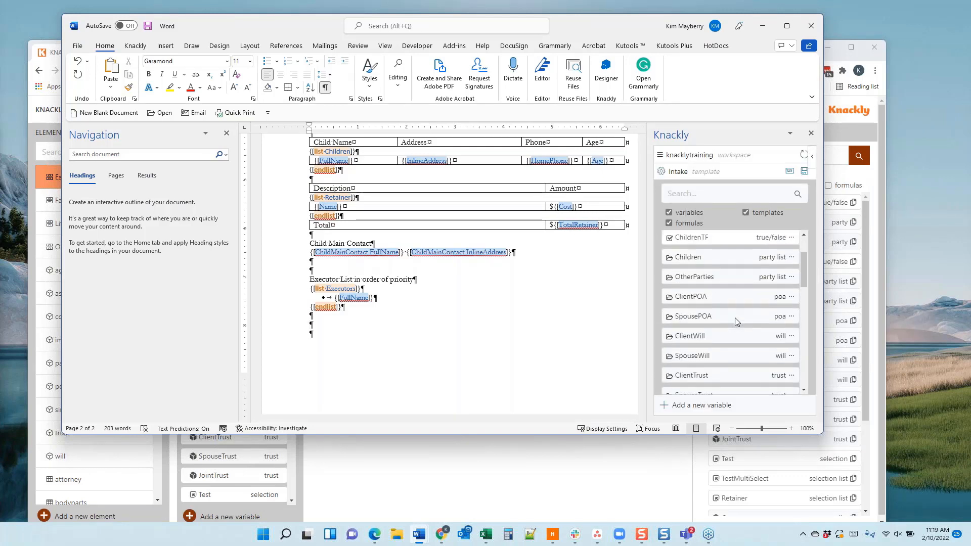
scroll(733, 318, "down", 4)
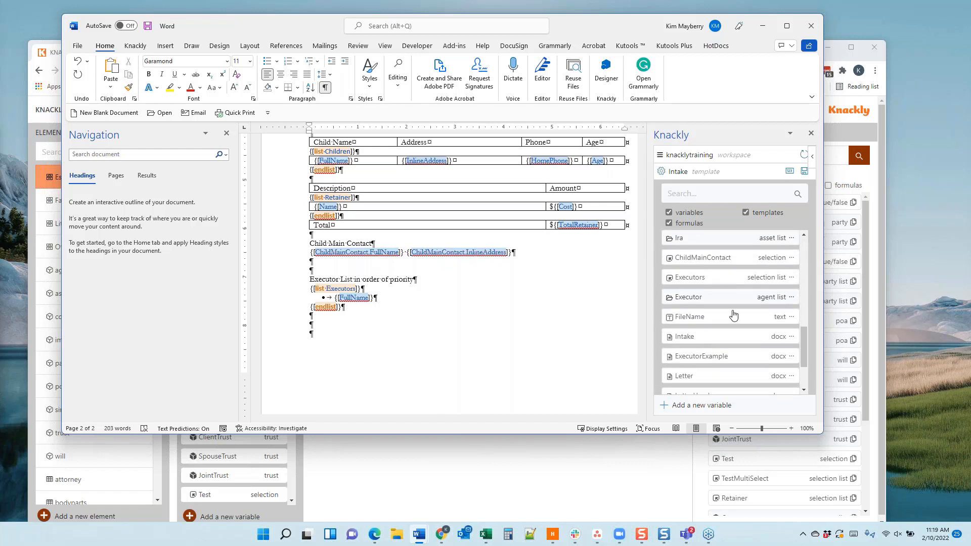
Insert the Executor list without punctuation below the Executors list, with endlist on its own line, and clear the Fiduciary placeholder between the tags
left_click(708, 300)
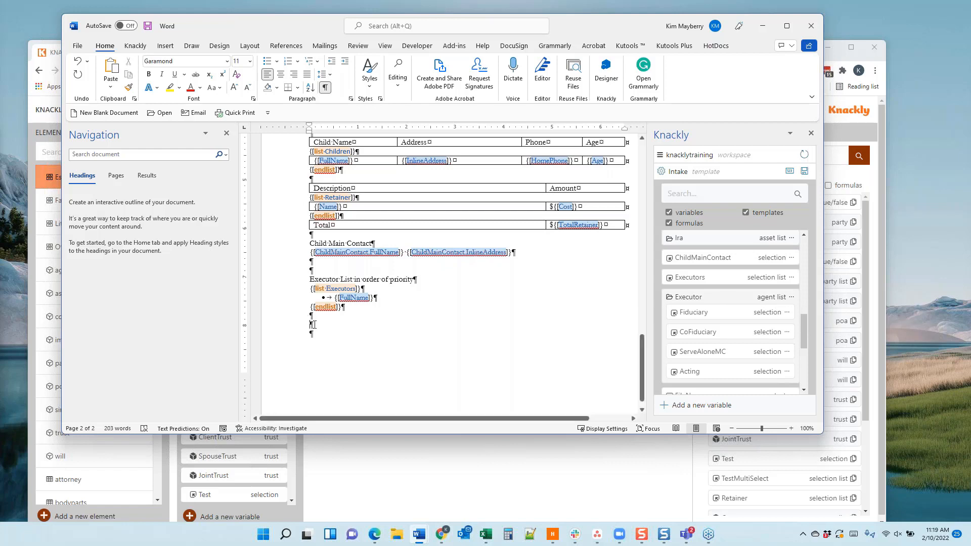
left_click(792, 297)
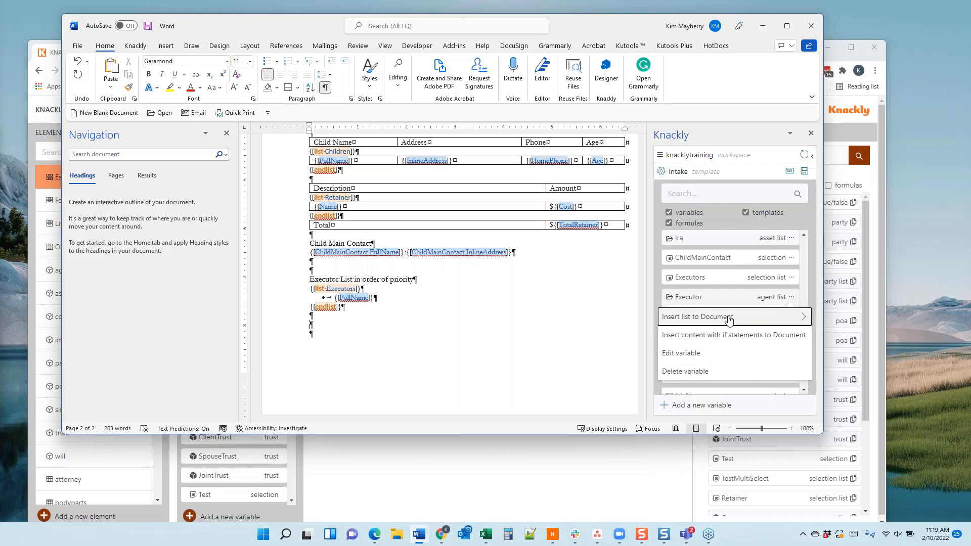
mouse_move(729, 320)
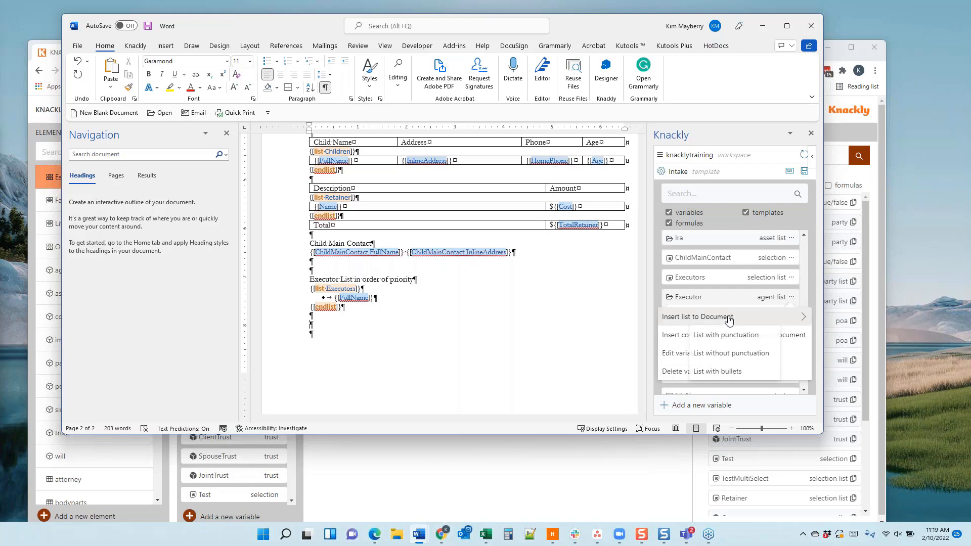
left_click(731, 353)
key("Return")
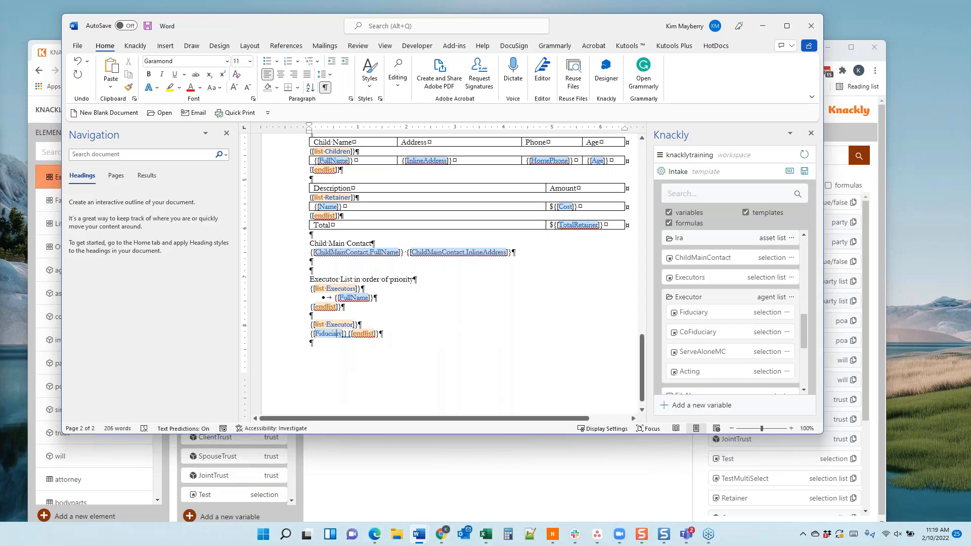
key("Return")
key("Up")
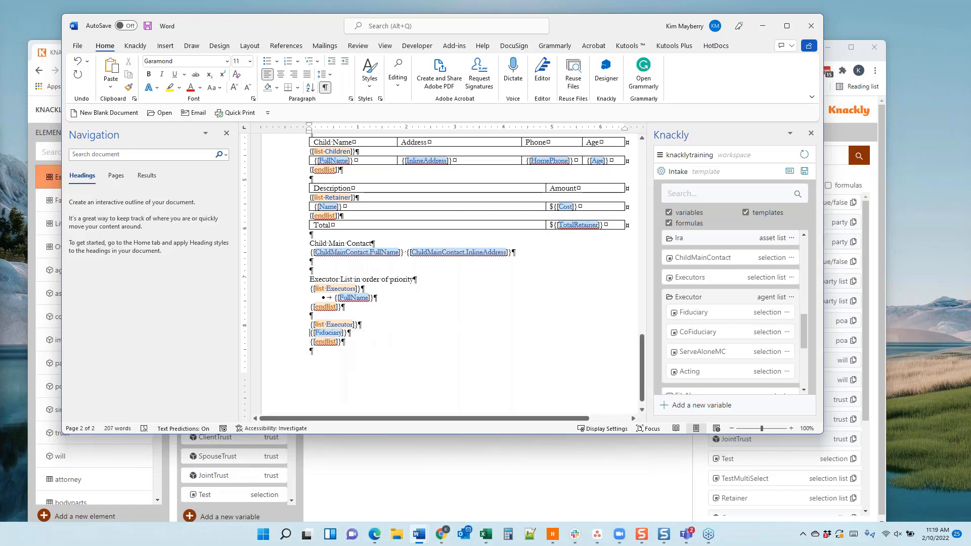
key("shift+End")
key("Delete")
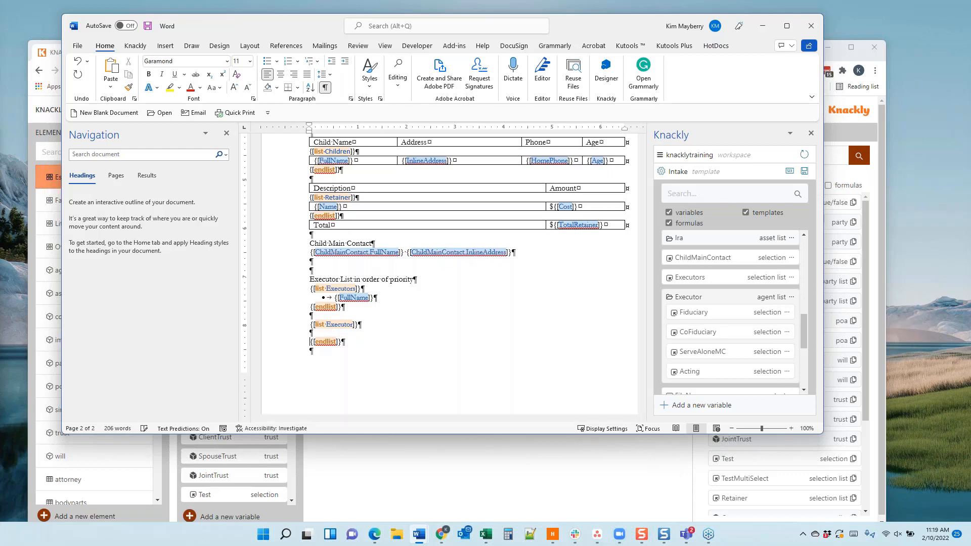
Insert the Fiduciary's FullName inside the Executor list and format that line as a bullet
scroll(410, 369, "up", 2)
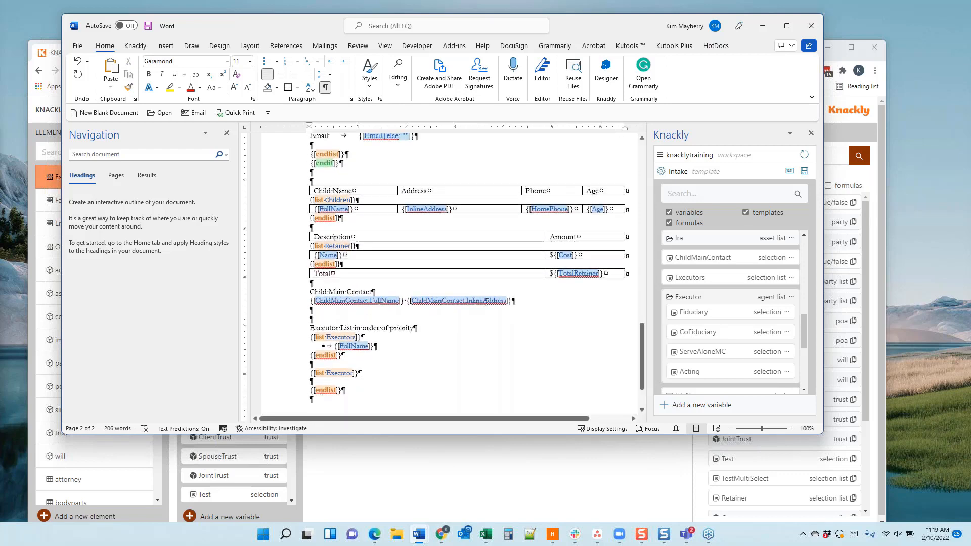
scroll(410, 369, "down", 3)
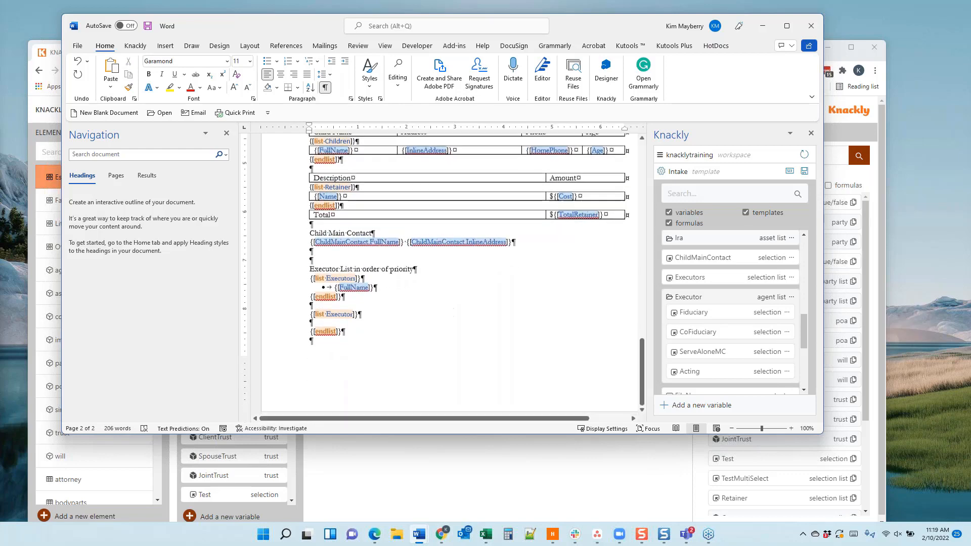
left_click(700, 316)
scroll(736, 370, "down", 3)
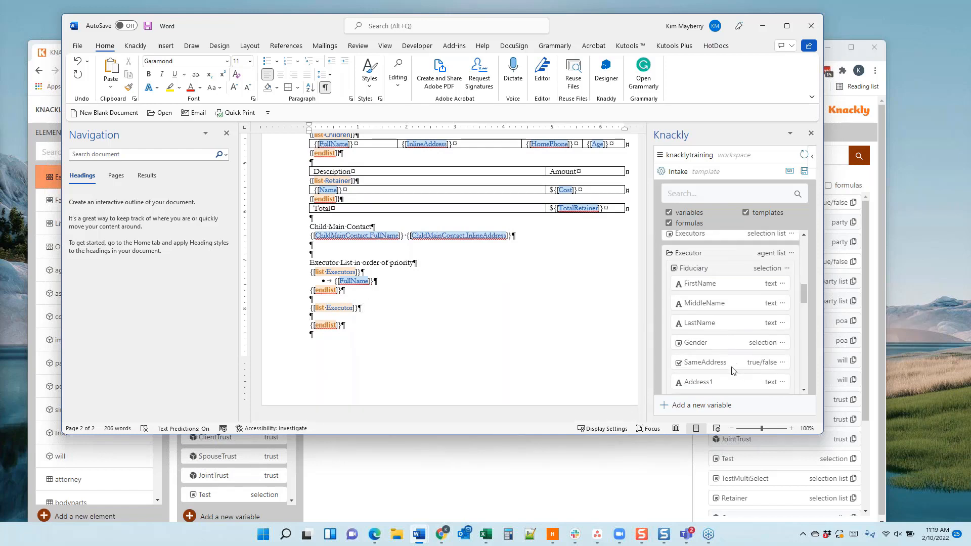
scroll(730, 370, "down", 5)
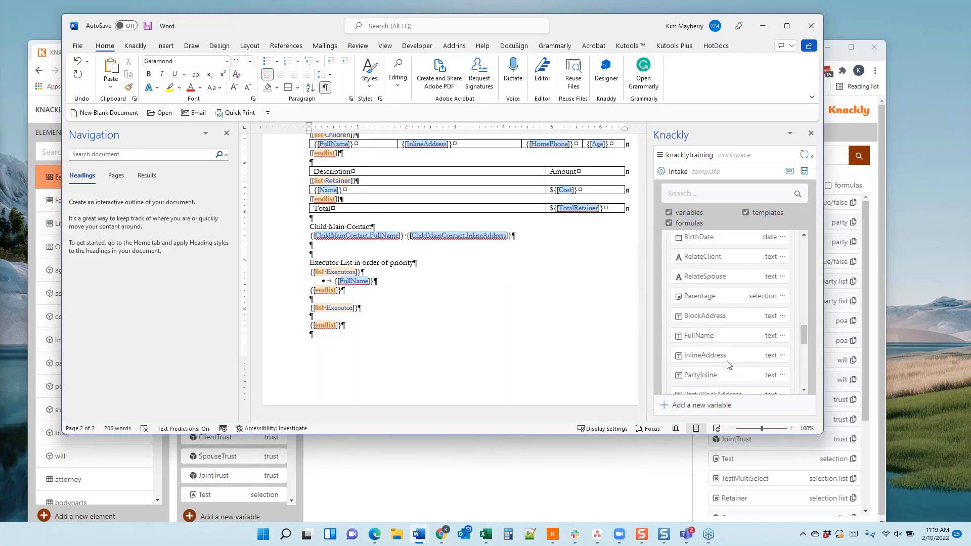
left_click(700, 323)
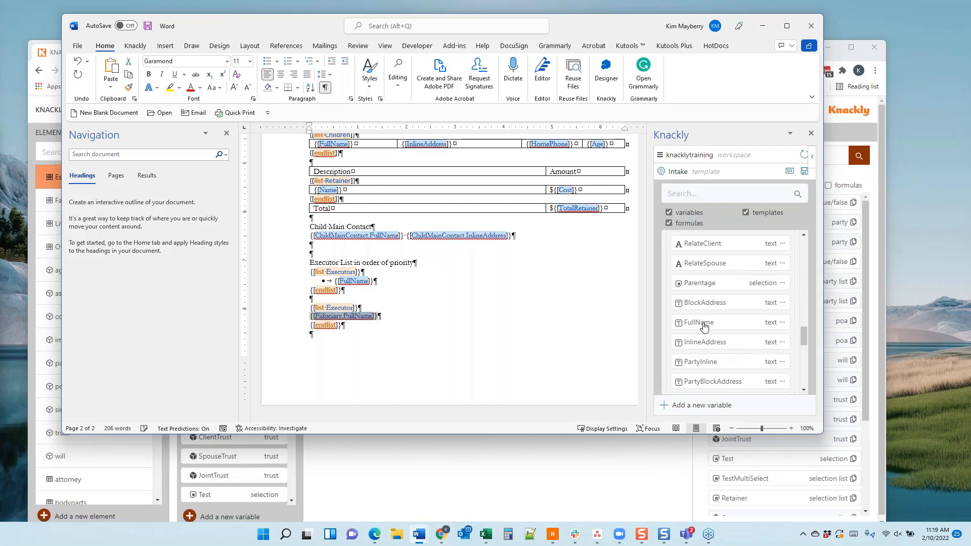
left_click(315, 319)
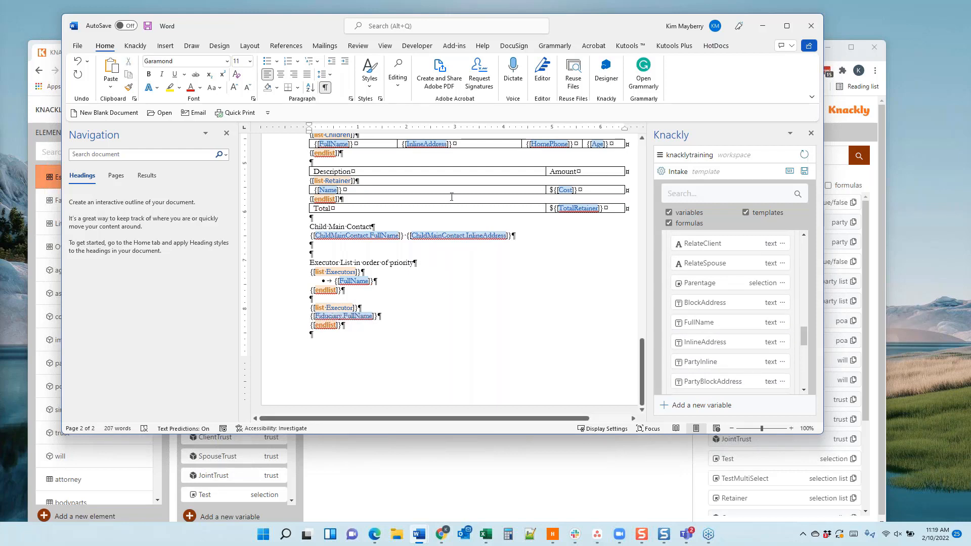
left_click(267, 61)
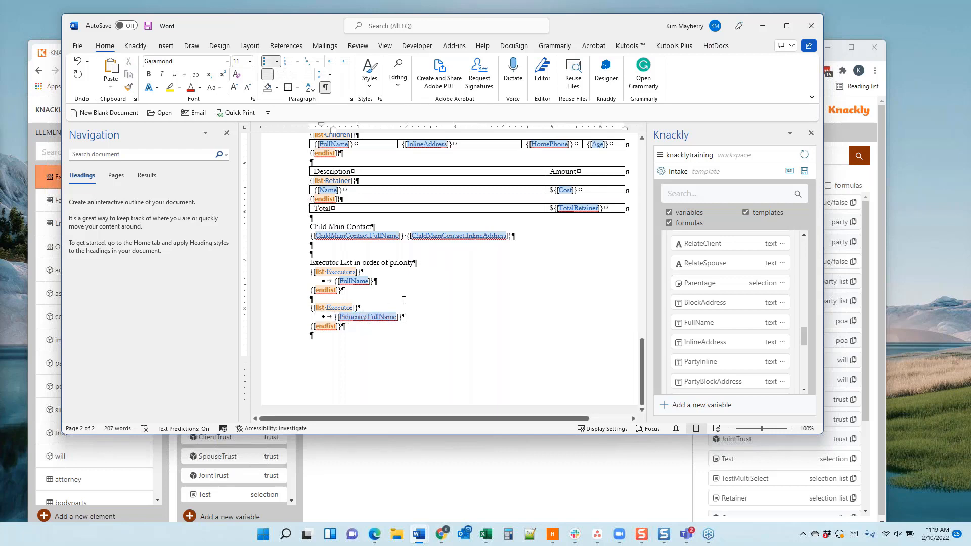
Review the Executor list's Fiduciary fields and publish the updated Intake template to Knackly
scroll(746, 317, "up", 5)
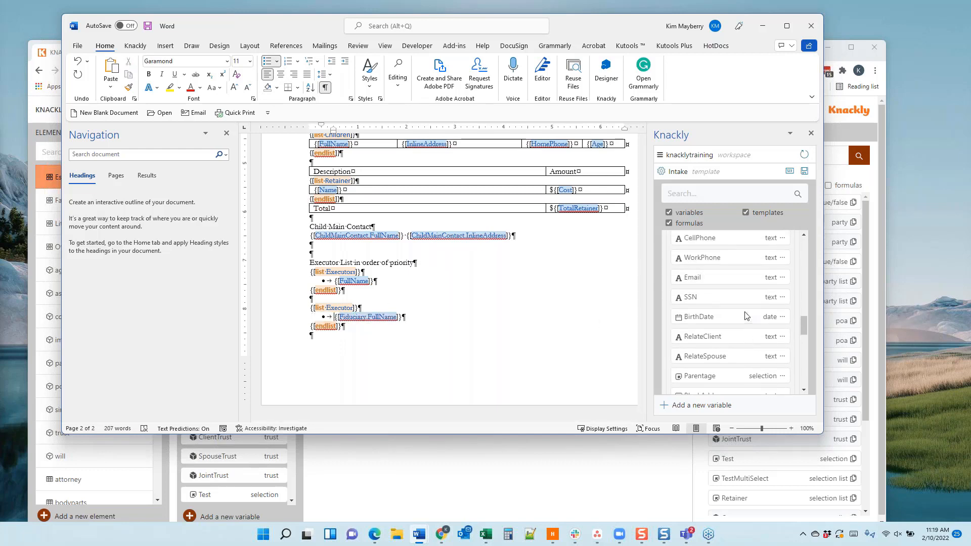
scroll(747, 317, "up", 12)
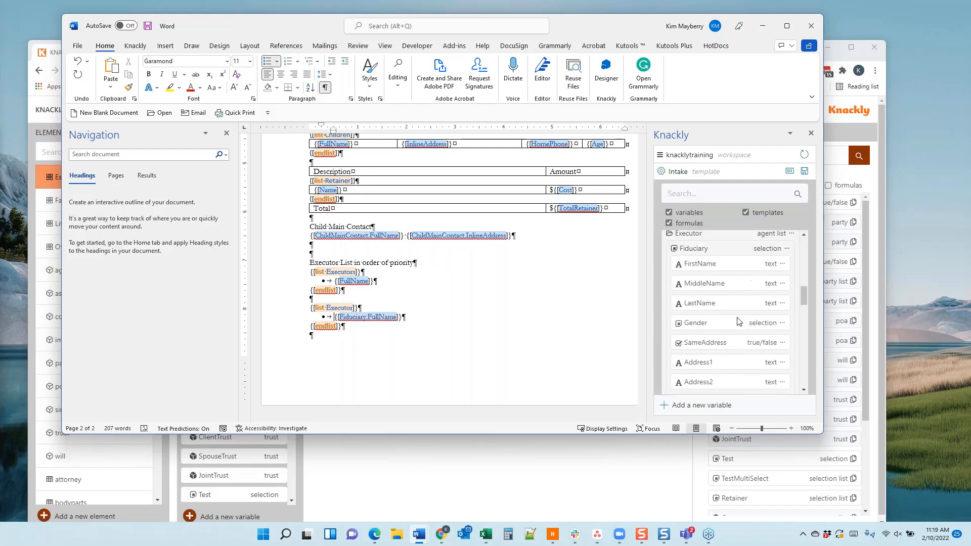
scroll(737, 321, "up", 5)
left_click(694, 312)
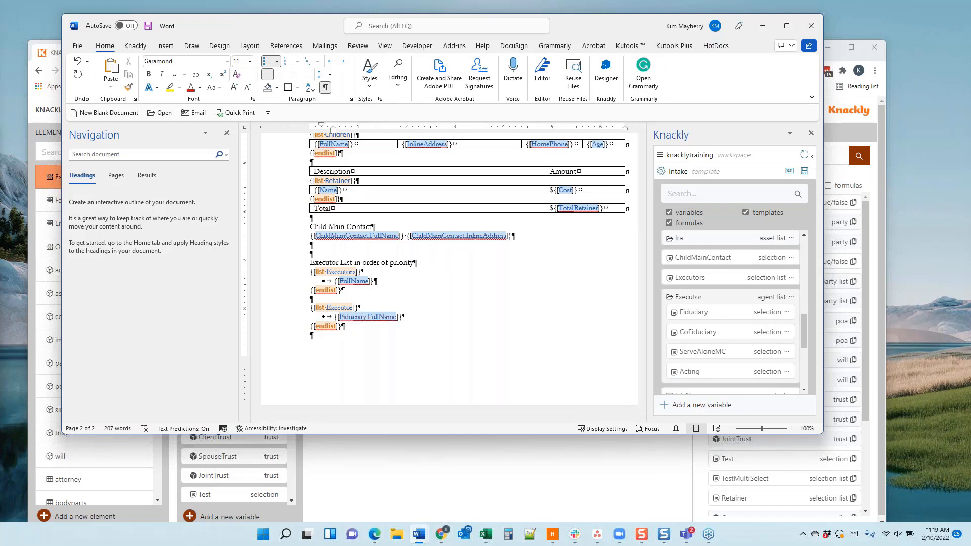
left_click(695, 317)
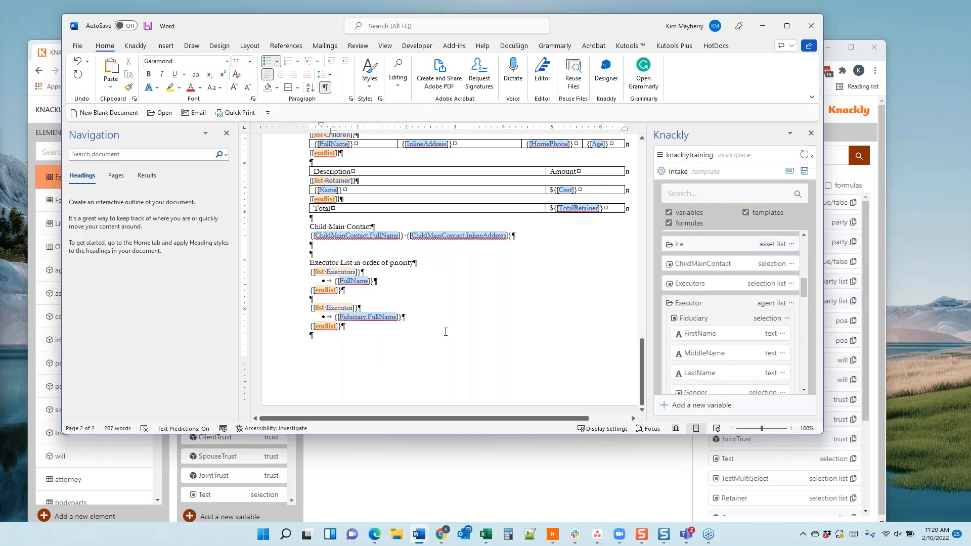
left_click(716, 320)
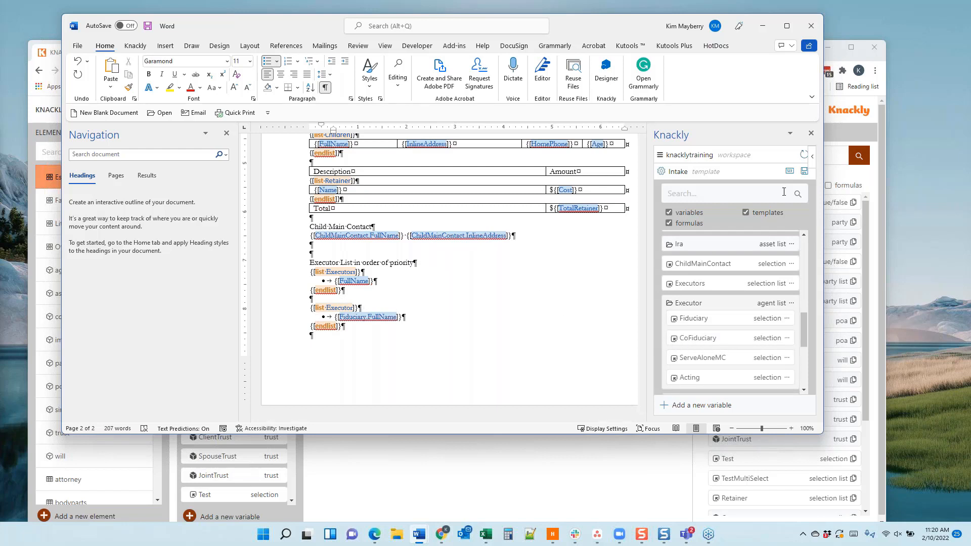
left_click(804, 172)
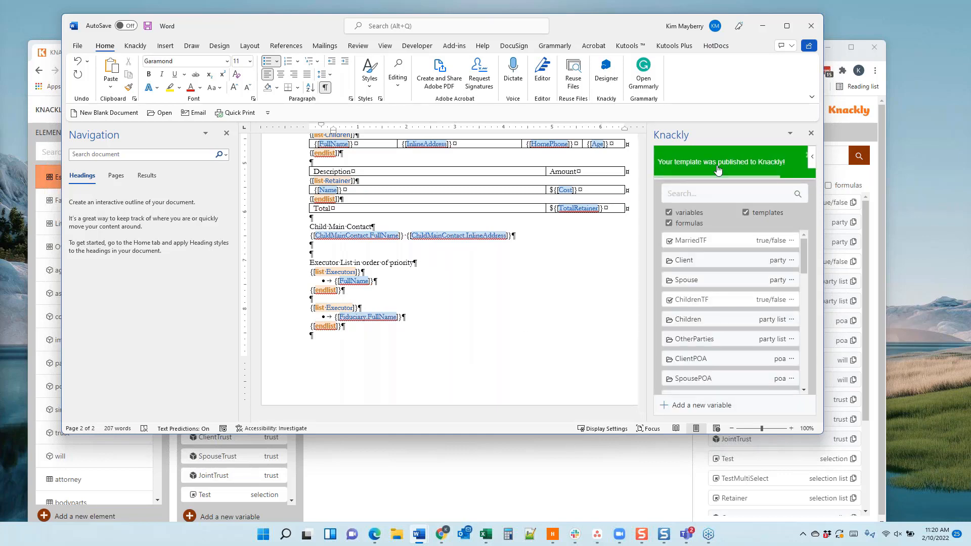
Switch to Knackly in the browser and open the first Estate Planning record's Estate Planning app for review or update
left_click(882, 141)
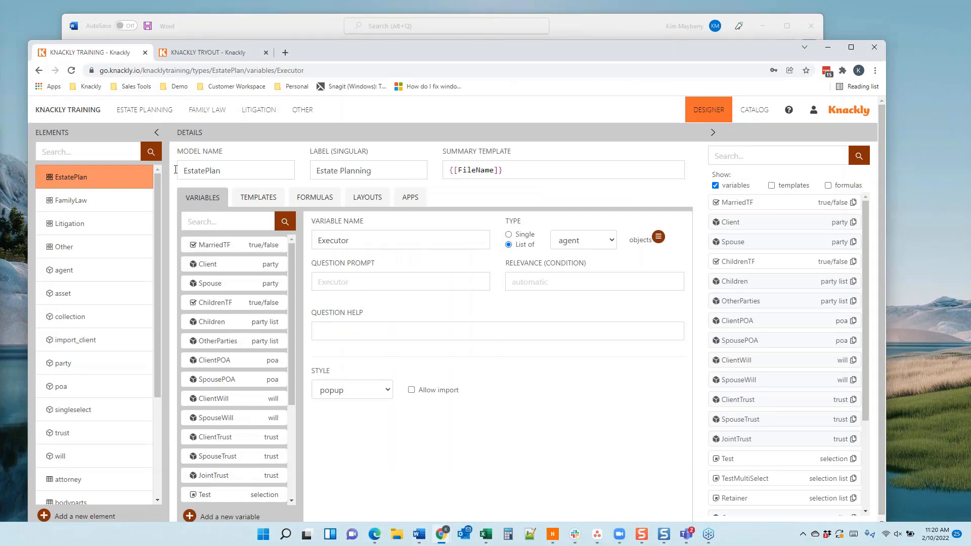
left_click(139, 113)
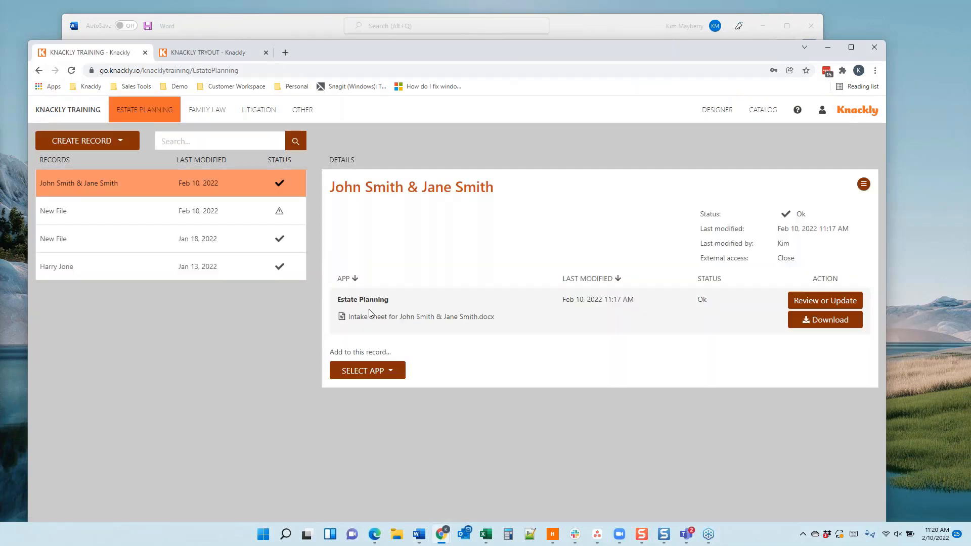
left_click(790, 301)
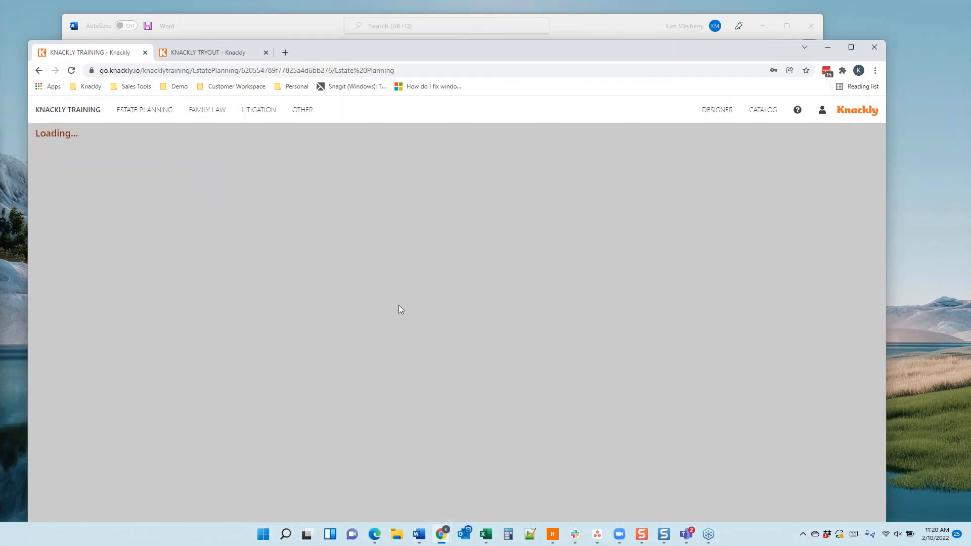
Add two Executor entries, selecting the second spouse as the first fiduciary and the second child as the second
scroll(336, 341, "down", 3)
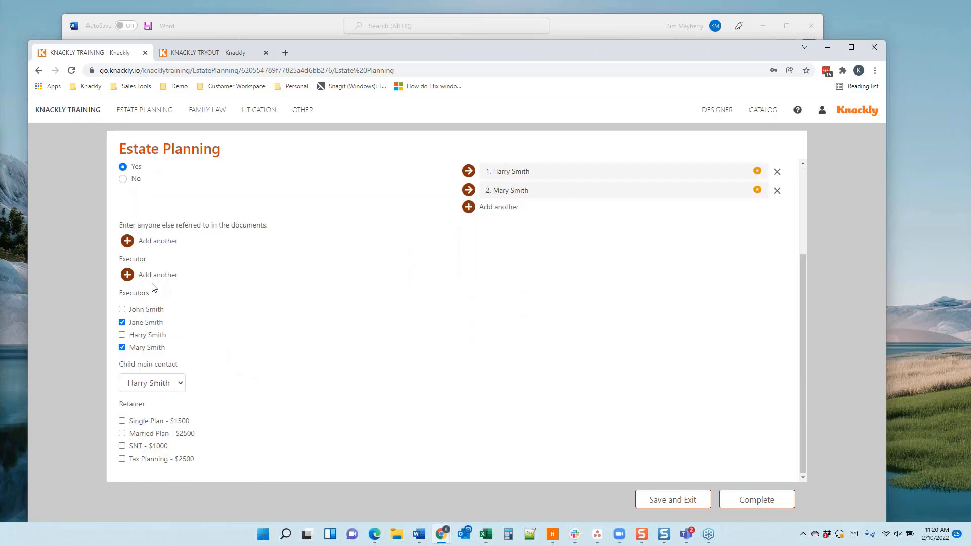
left_click(128, 275)
left_click(181, 216)
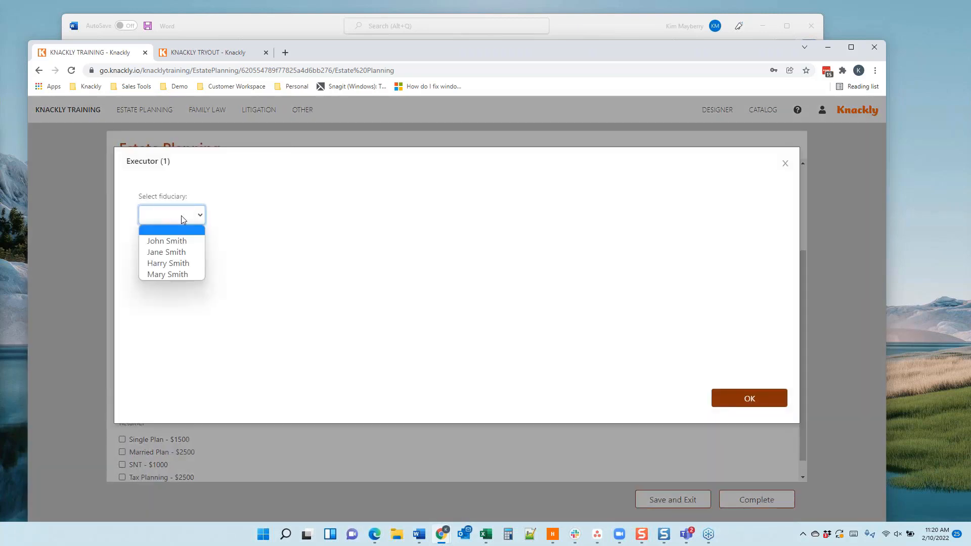
left_click(182, 253)
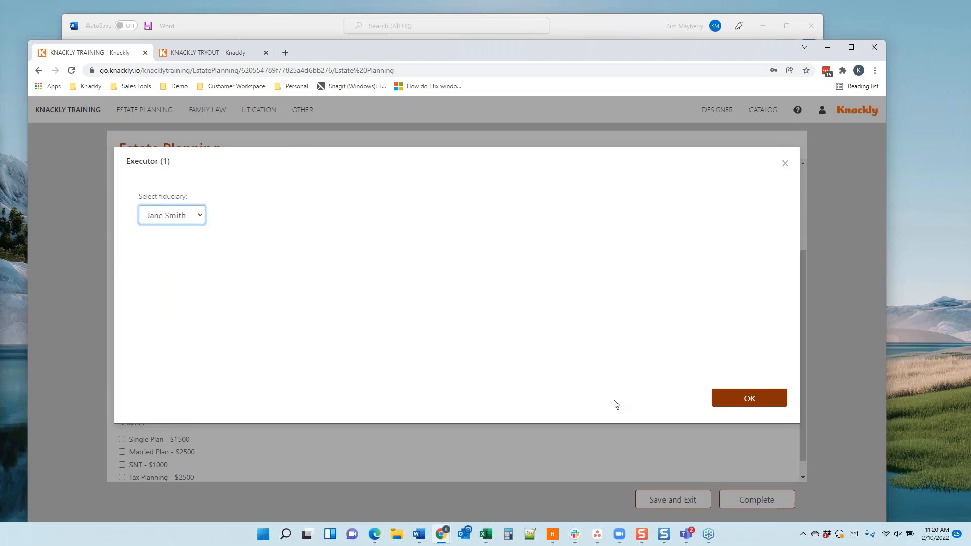
left_click(761, 397)
left_click(165, 297)
left_click(184, 218)
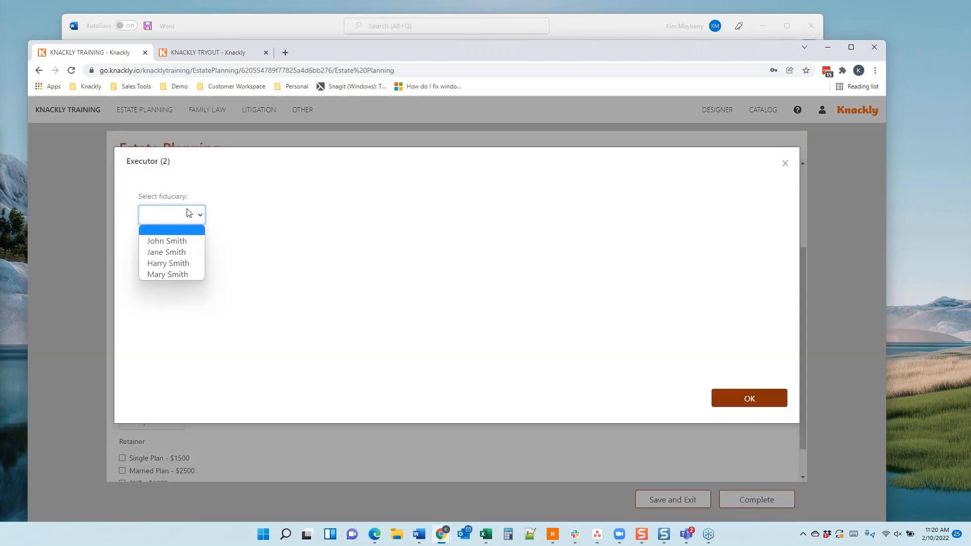
left_click(182, 274)
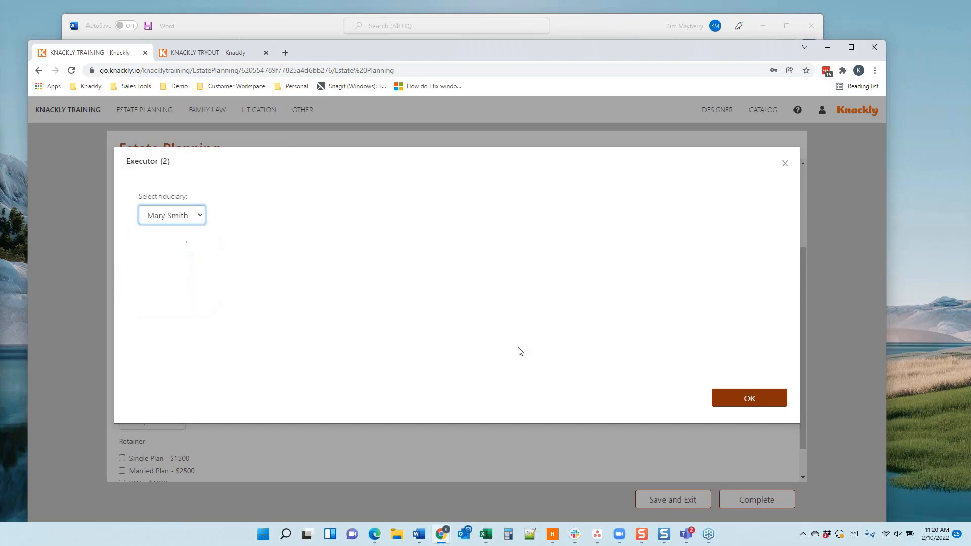
left_click(737, 401)
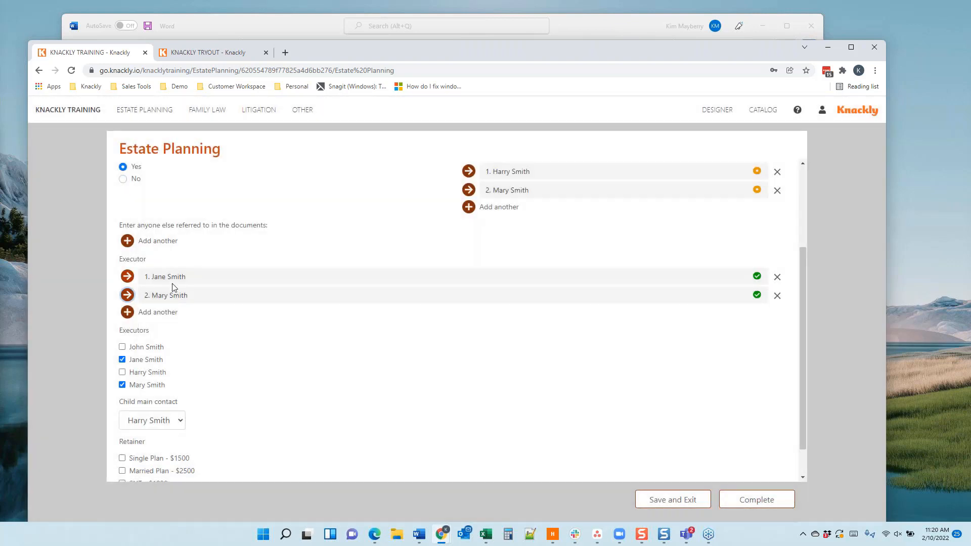
Complete the Estate Planning interview and save its generated intake sheet as a Word document in Downloads
left_click(751, 499)
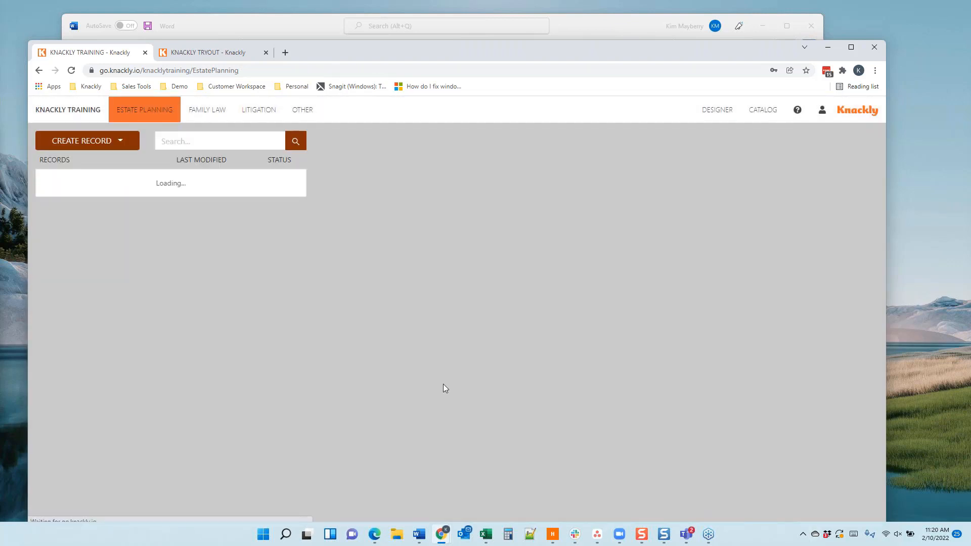
left_click(387, 317)
left_click(374, 370)
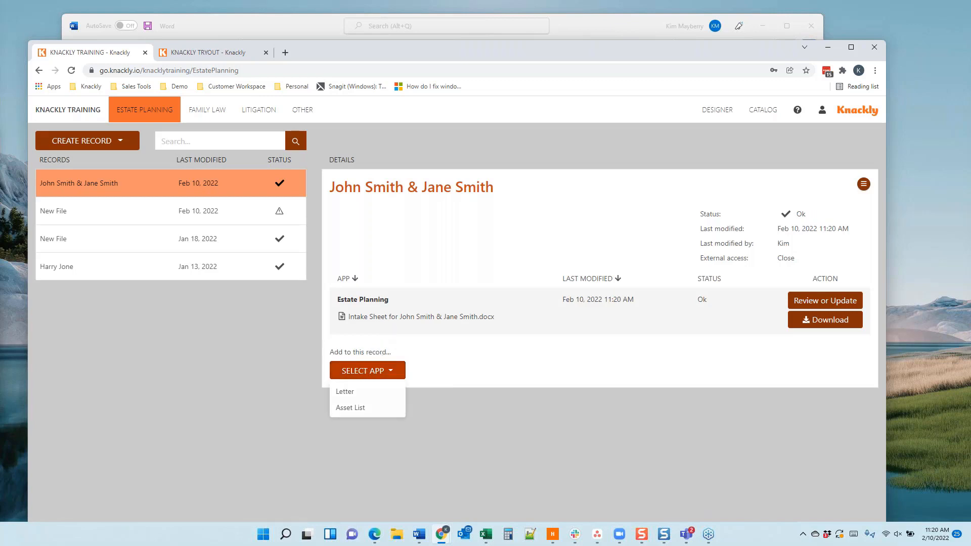
left_click(425, 296)
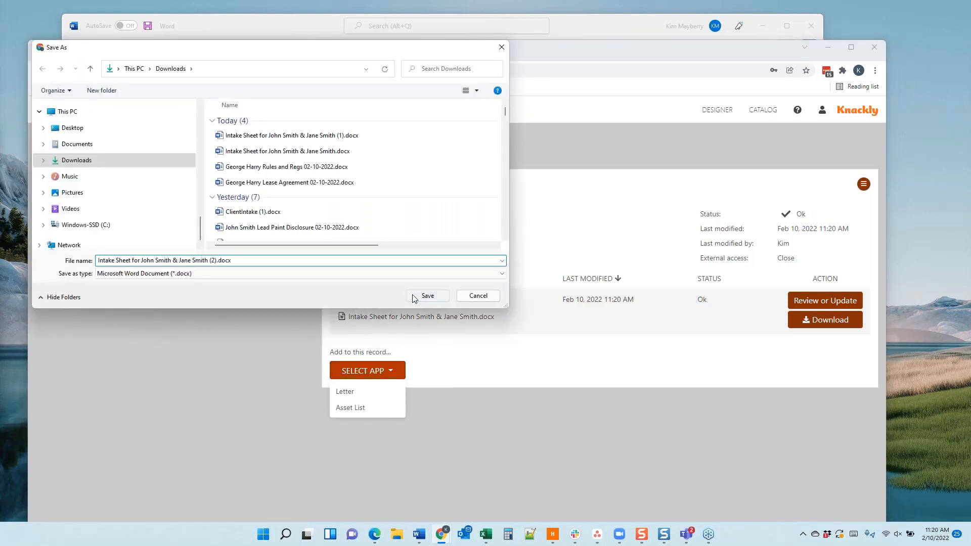
Open the downloaded intake sheet in Word and compare the order of names in its two executor lists
left_click(80, 515)
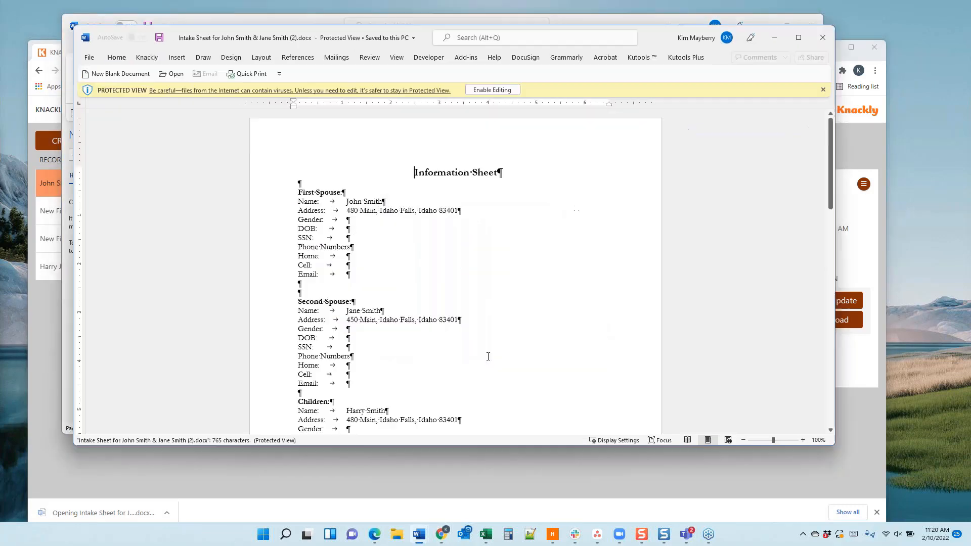
scroll(488, 353, "down", 10)
scroll(443, 348, "down", 5)
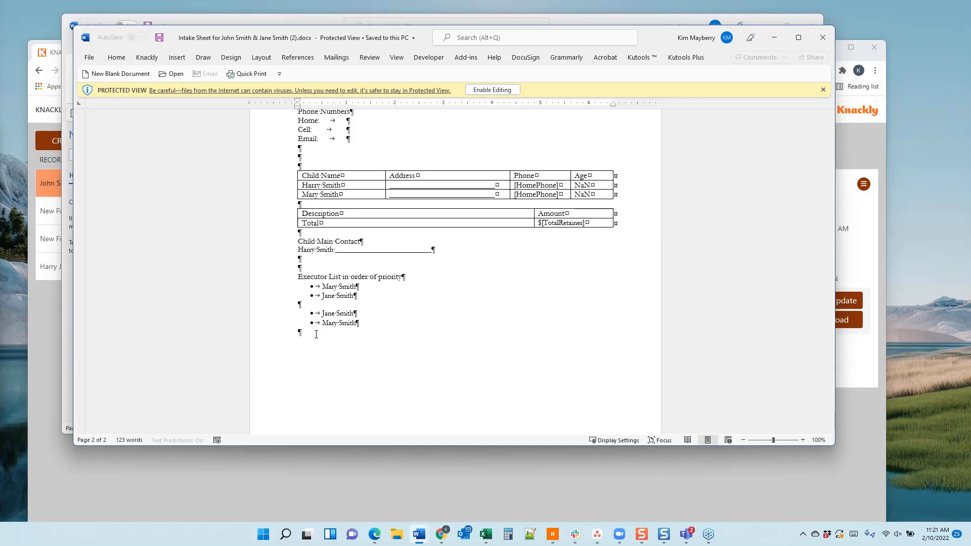
scroll(470, 301, "up", 1)
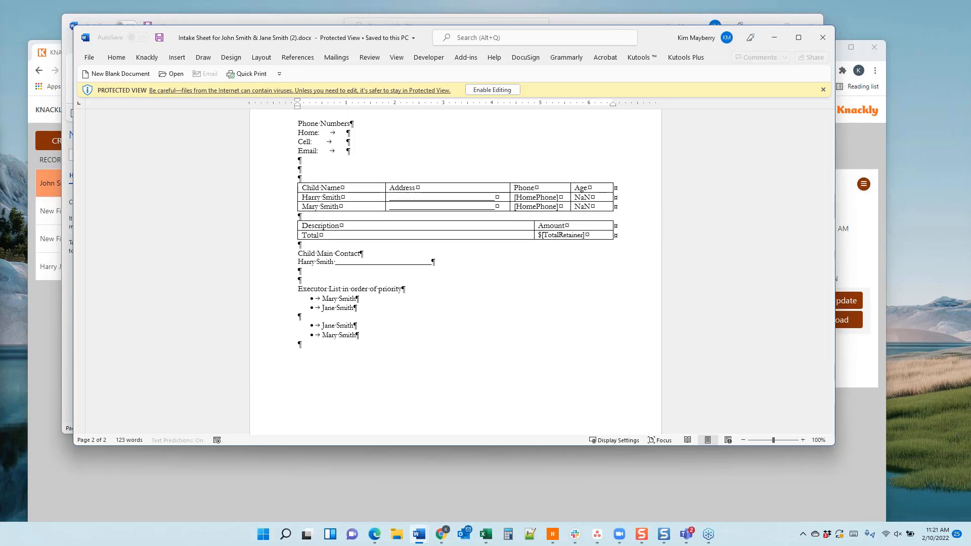